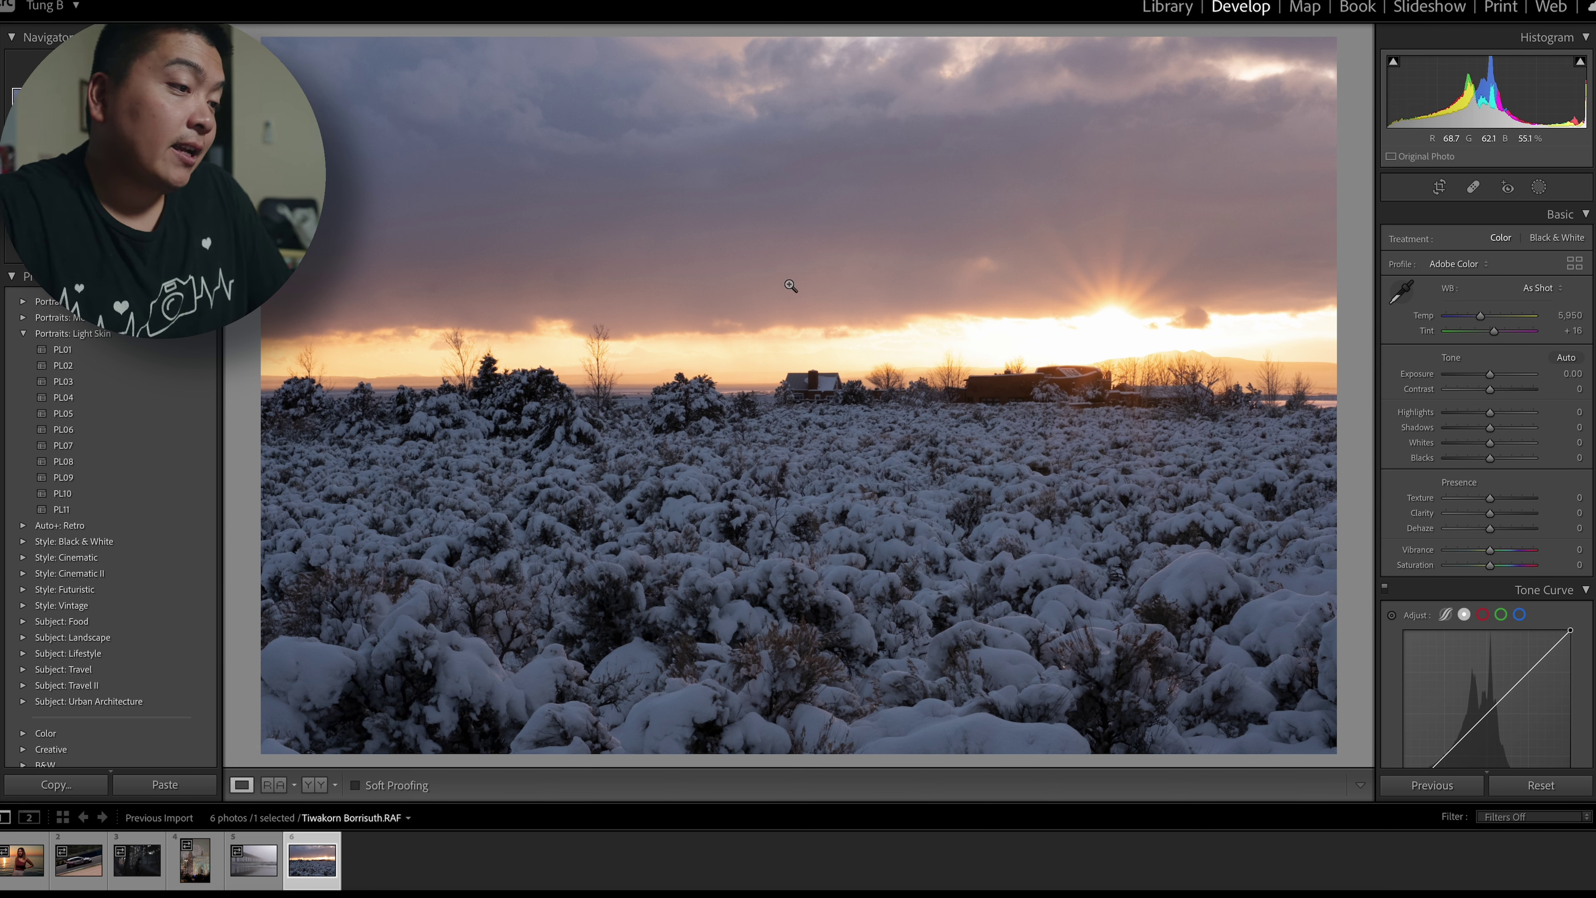
Drop Highlights to -100, comparing the sunset sky against the original at zoom.
{"action": "left_click", "coordinate": [813, 153]}
{"action": "left_click", "coordinate": [759, 149]}
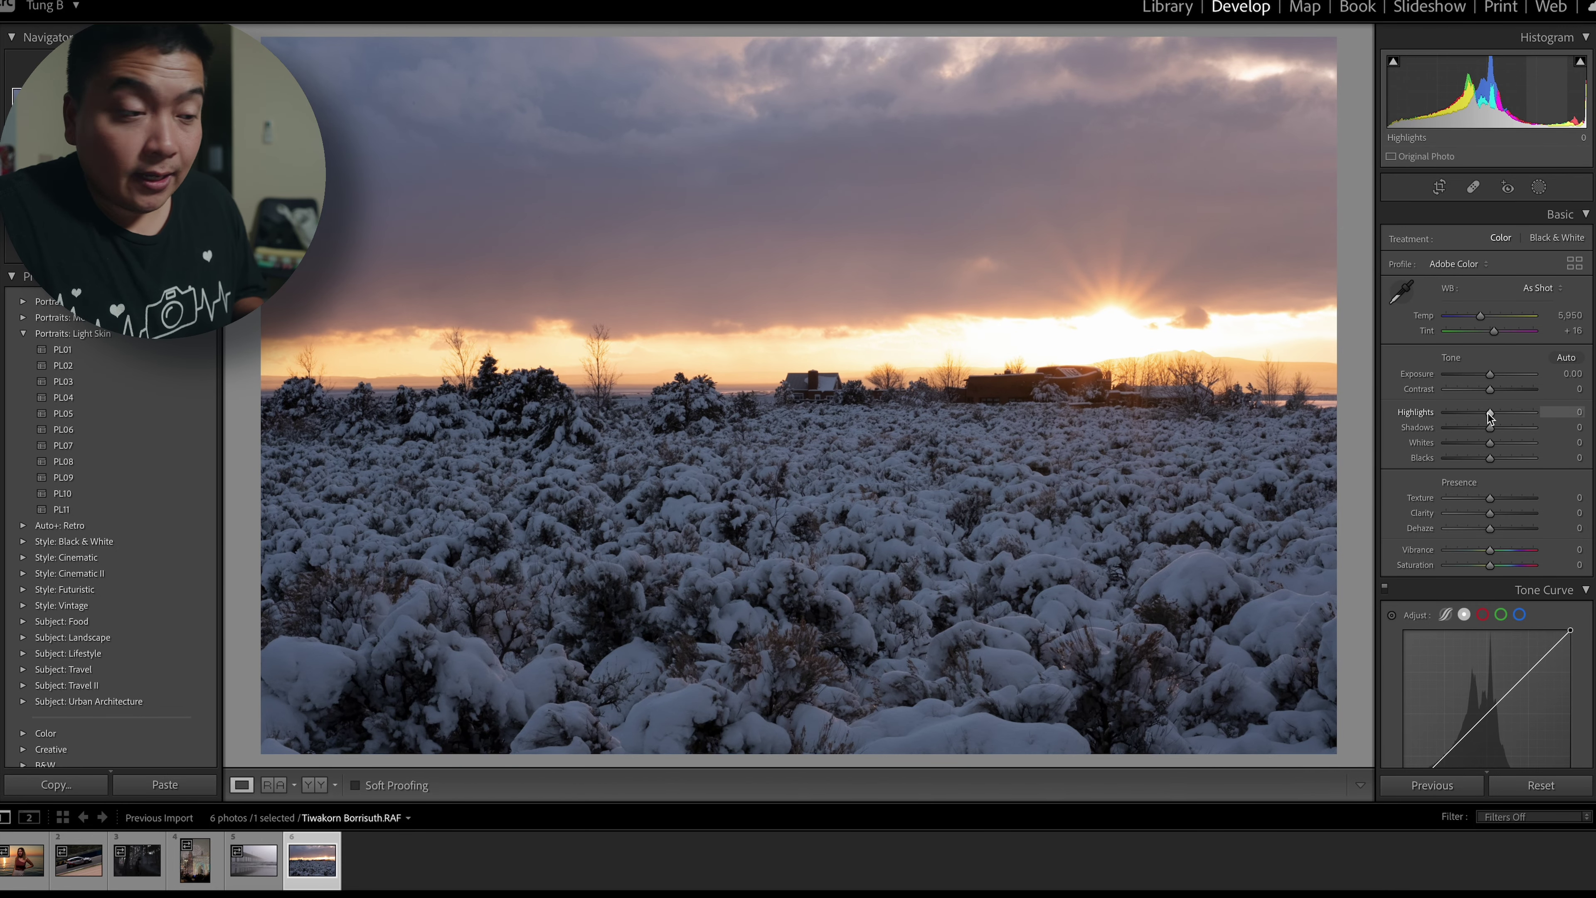
{"action": "left_click_drag", "start_coordinate": [1489, 413], "coordinate": [1326, 438]}
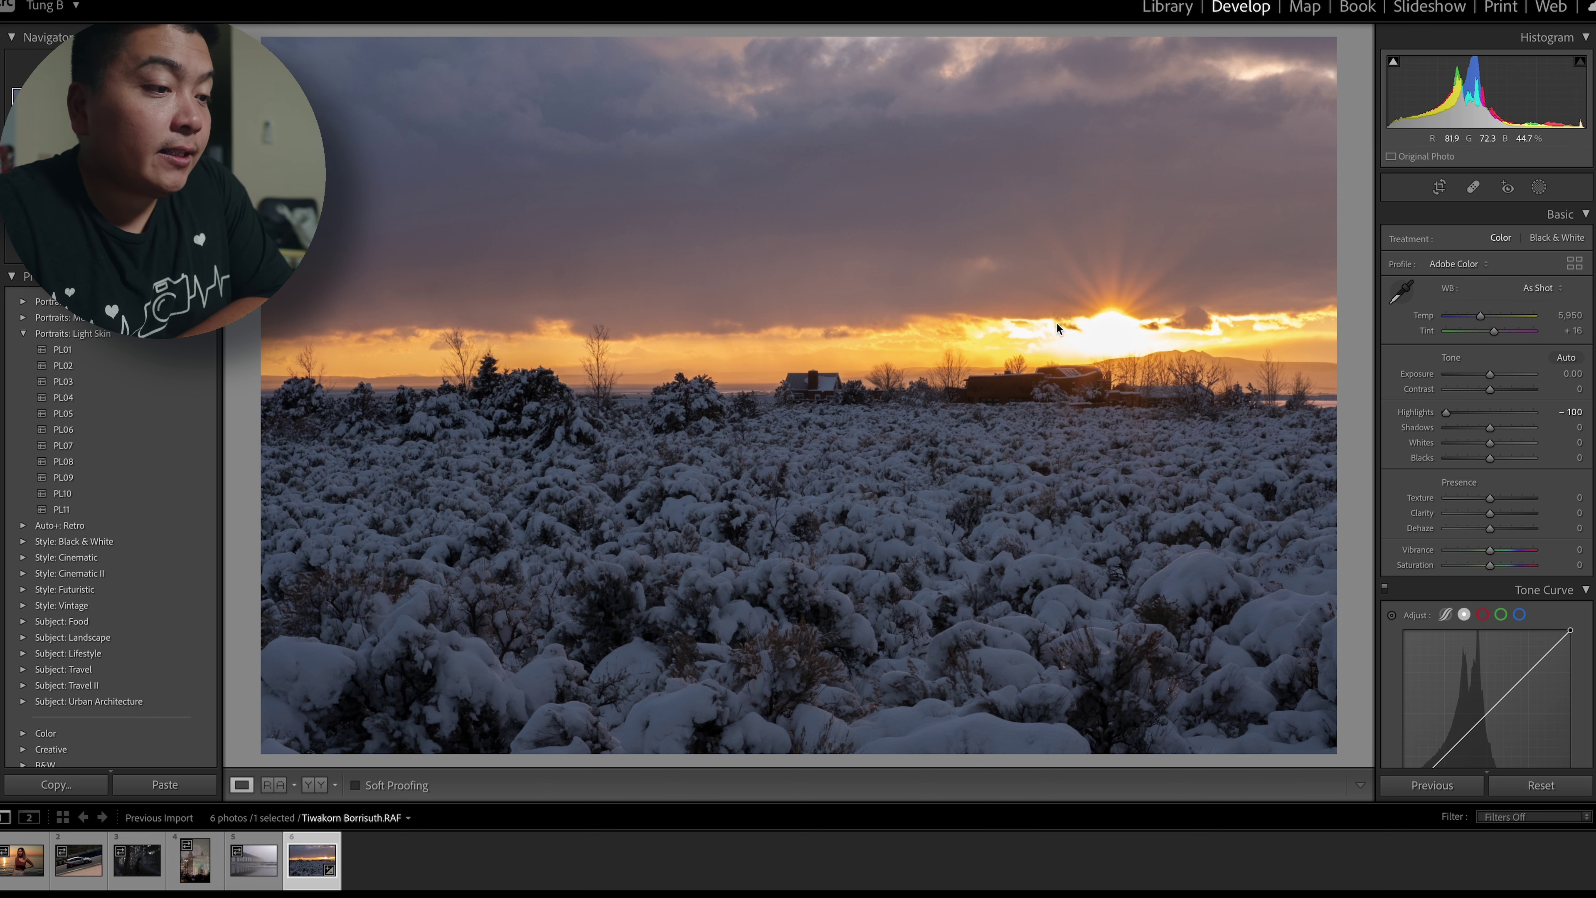
{"action": "left_click", "coordinate": [880, 380]}
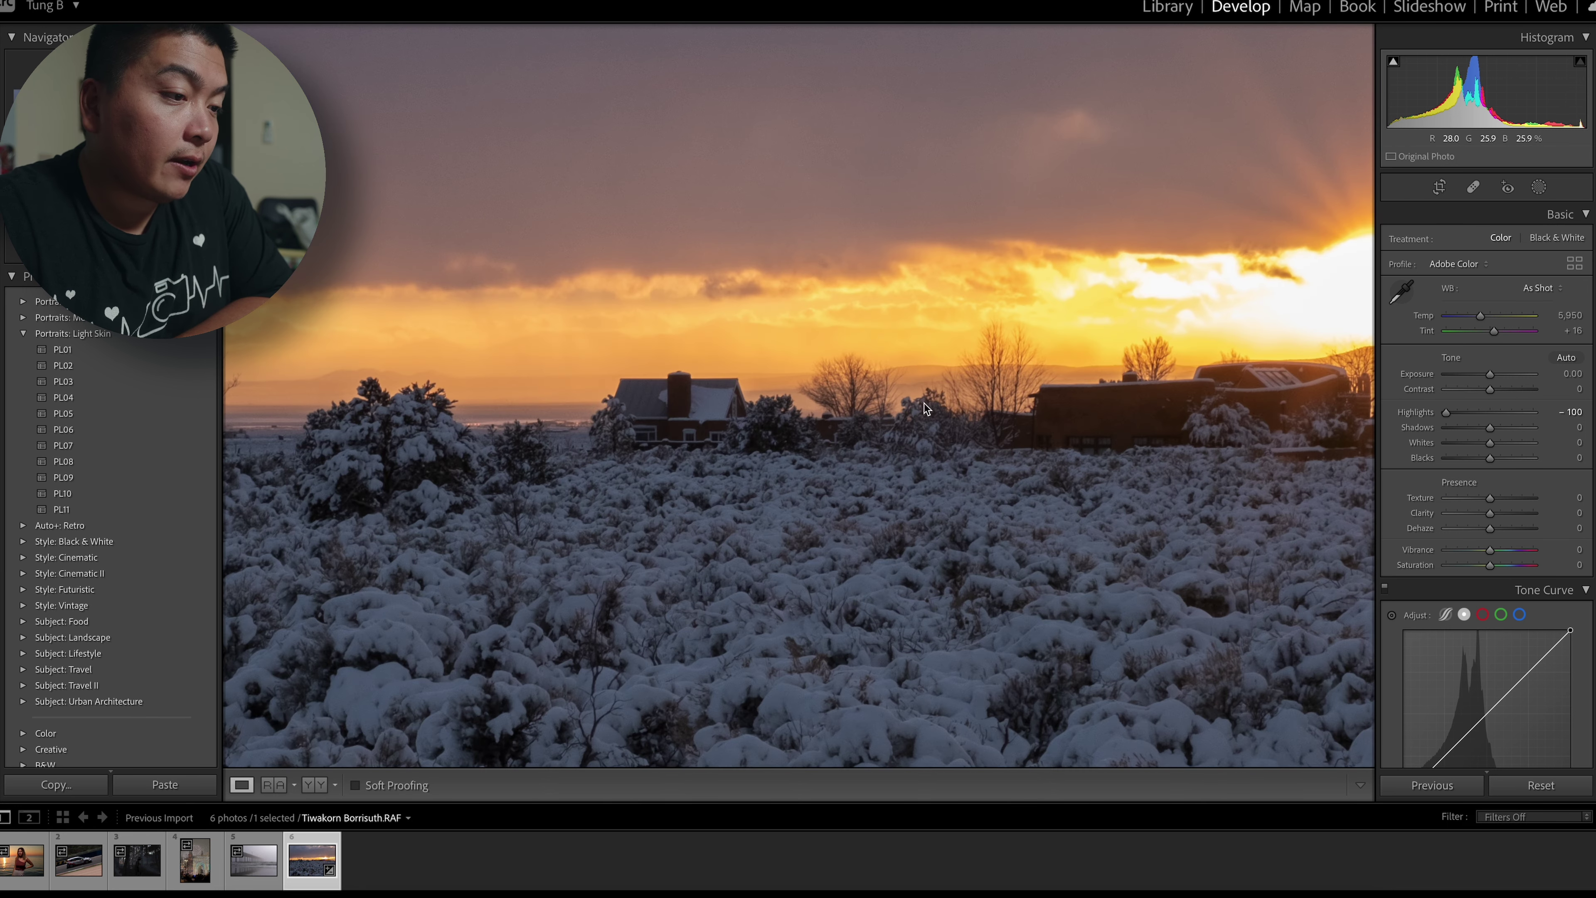
{"action": "left_click", "coordinate": [879, 359]}
{"action": "double_click", "coordinate": [1446, 412]}
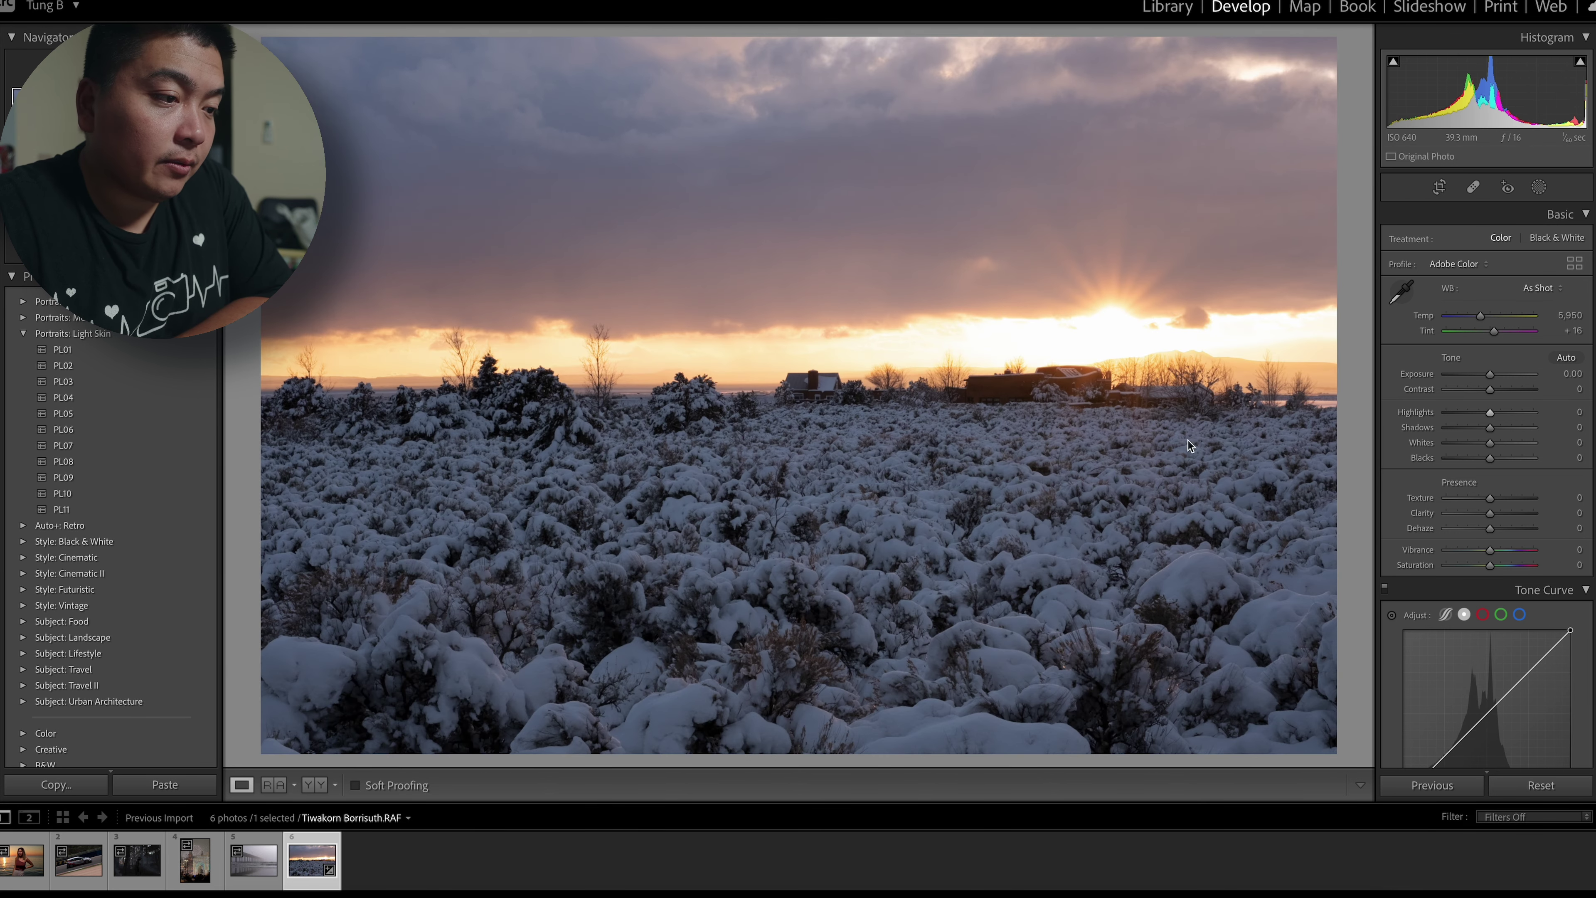
{"action": "left_click", "coordinate": [919, 367]}
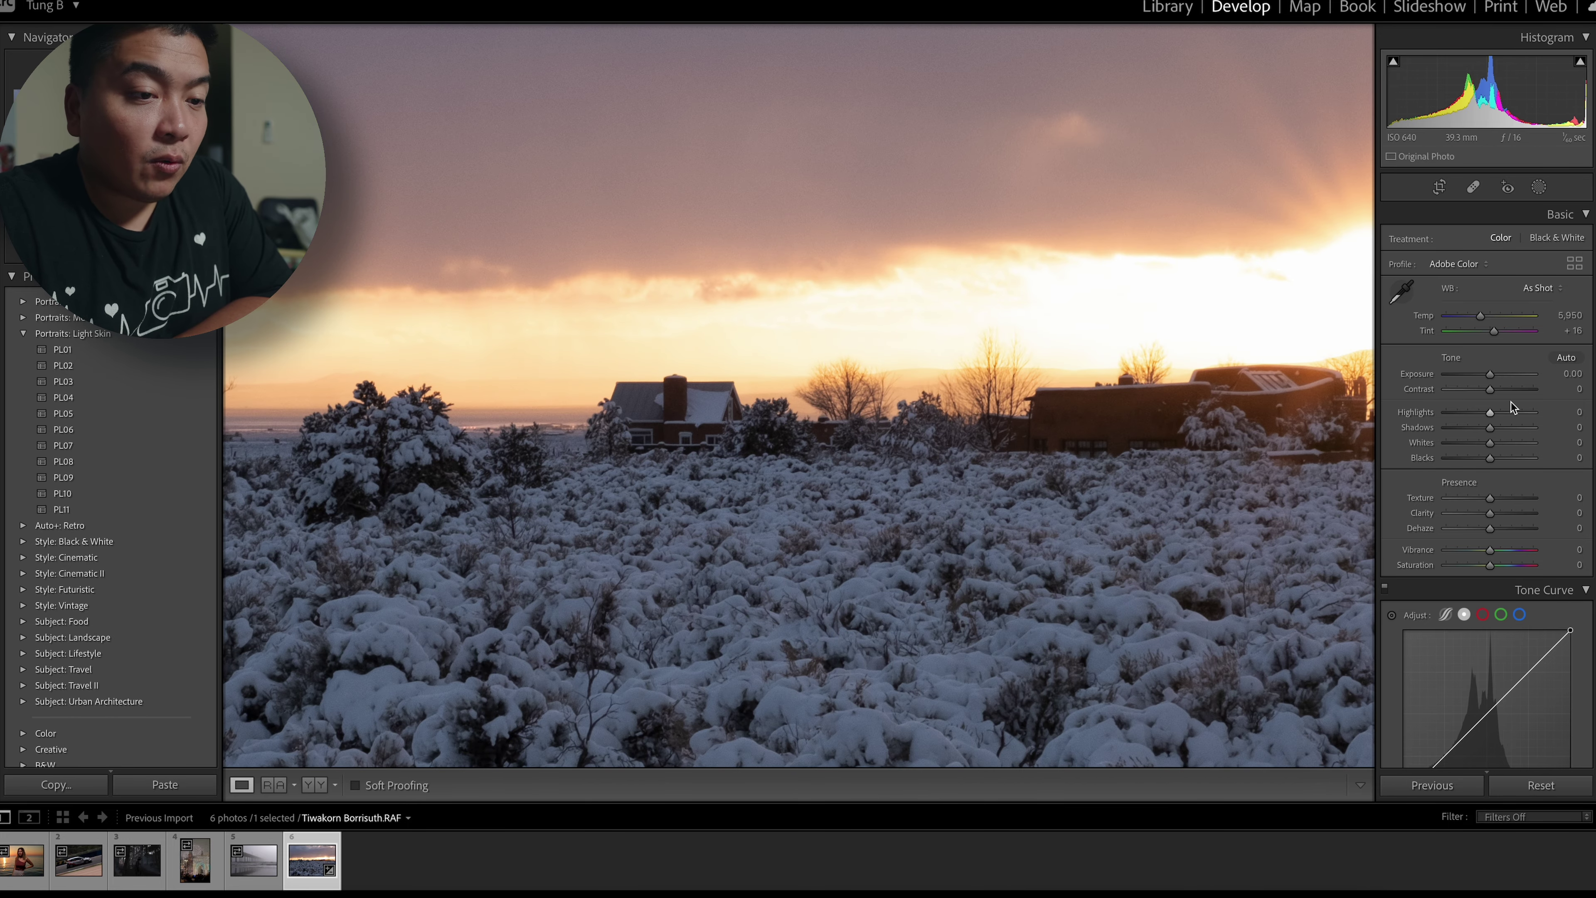
{"action": "left_click_drag", "start_coordinate": [1489, 412], "coordinate": [1445, 412]}
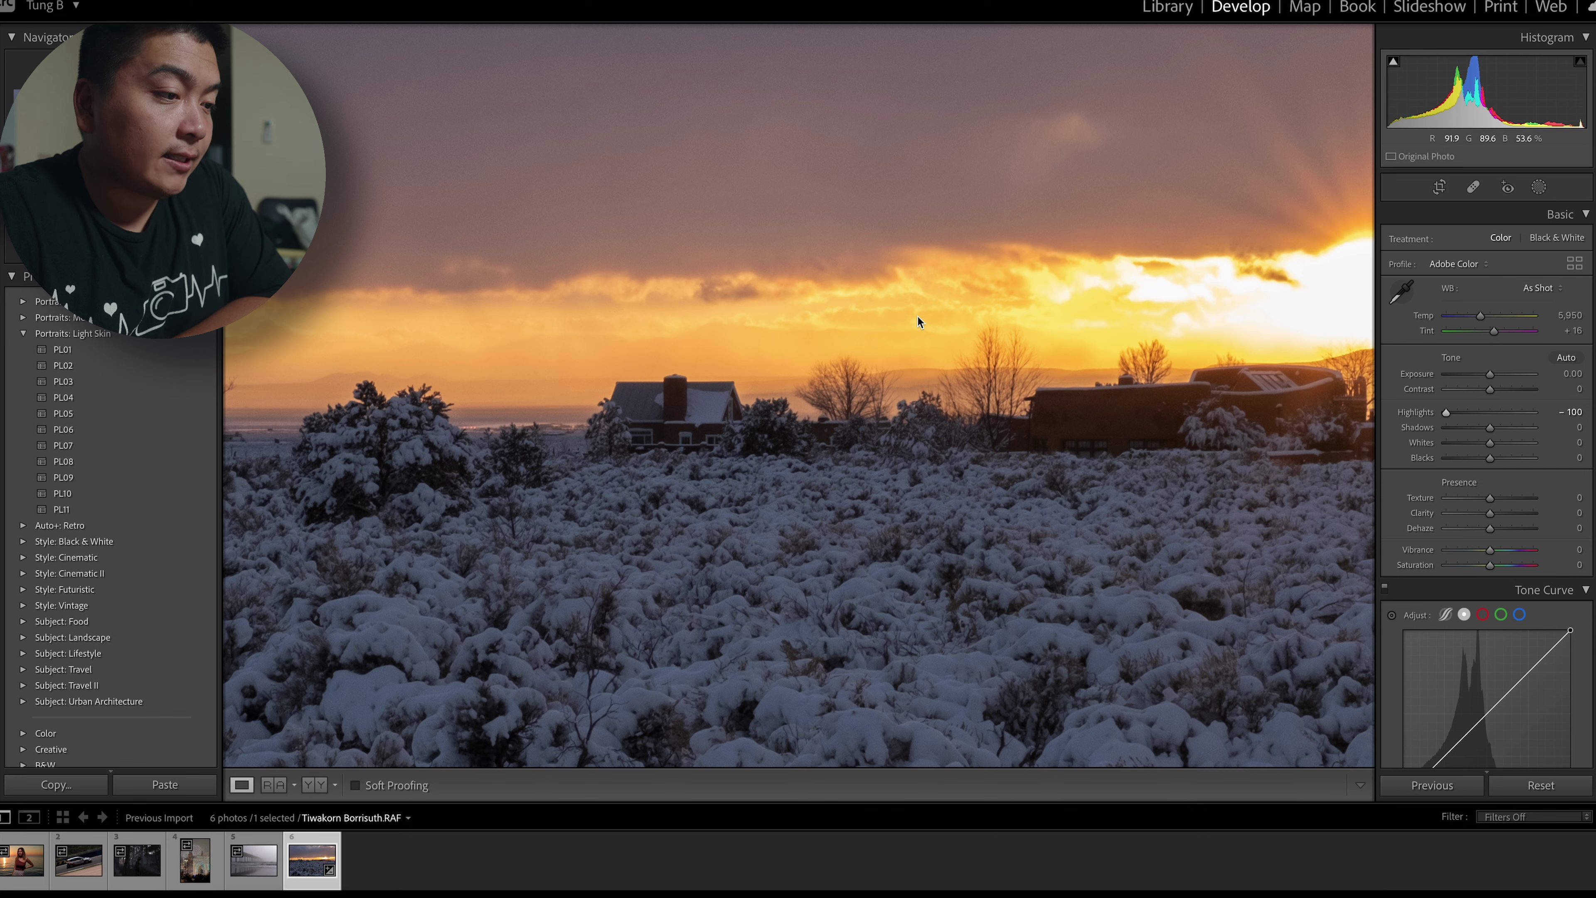
Pan along the horizon at zoom to check sky detail around the sun and houses.
{"action": "left_click_drag", "start_coordinate": [919, 367], "coordinate": [711, 357]}
{"action": "left_click_drag", "start_coordinate": [882, 337], "coordinate": [641, 345]}
{"action": "left_click_drag", "start_coordinate": [1056, 324], "coordinate": [1281, 283]}
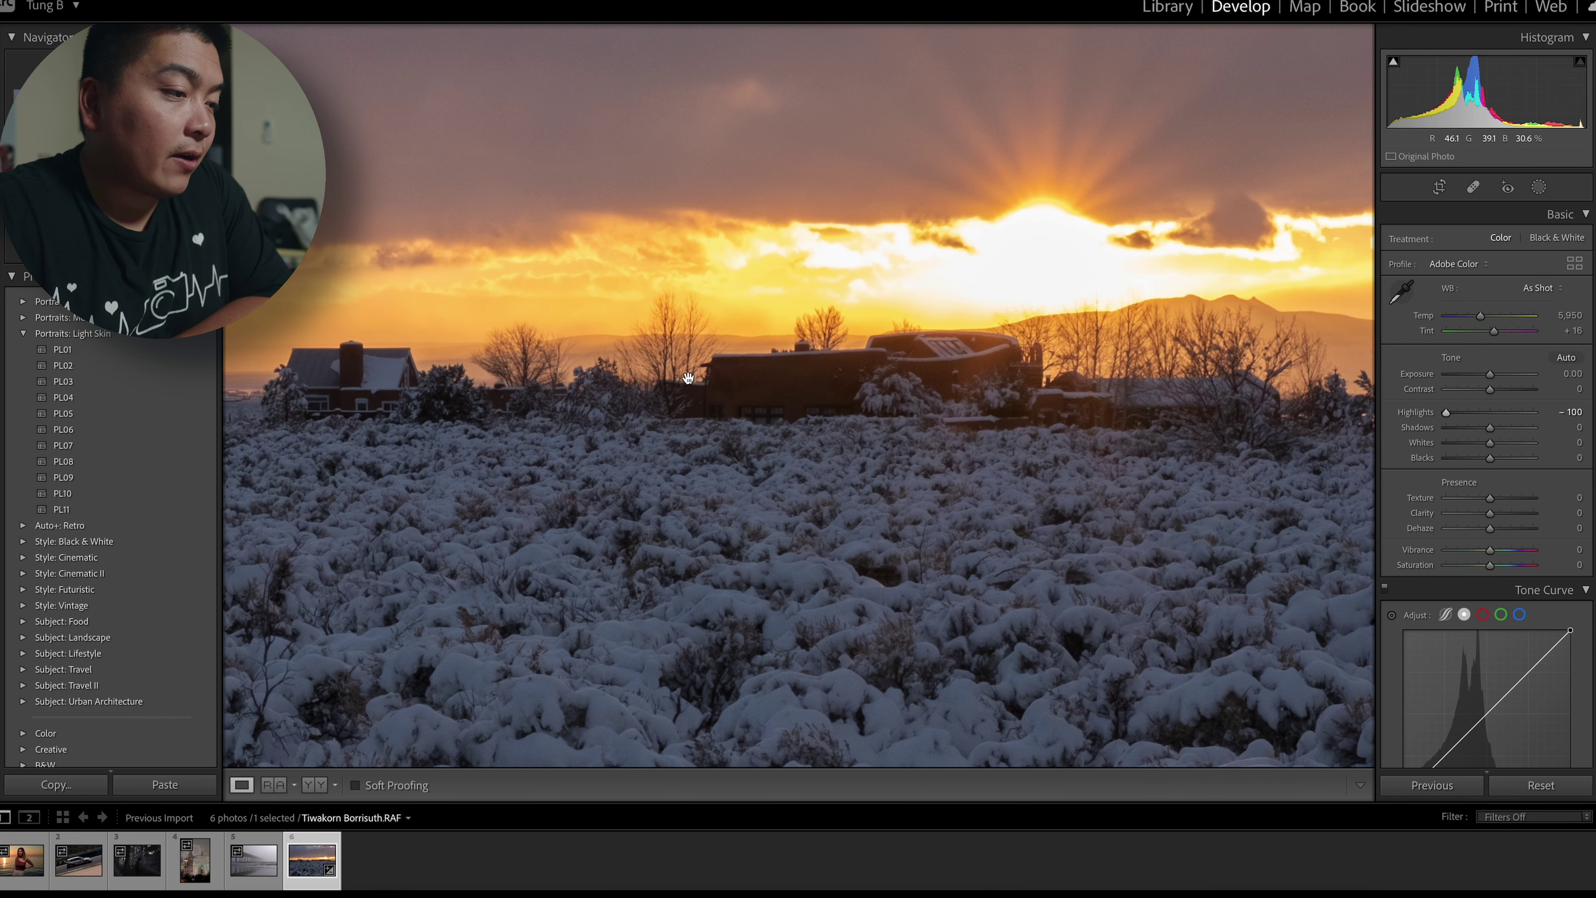
{"action": "left_click_drag", "start_coordinate": [691, 374], "coordinate": [1302, 374]}
{"action": "left_click_drag", "start_coordinate": [855, 367], "coordinate": [1020, 377]}
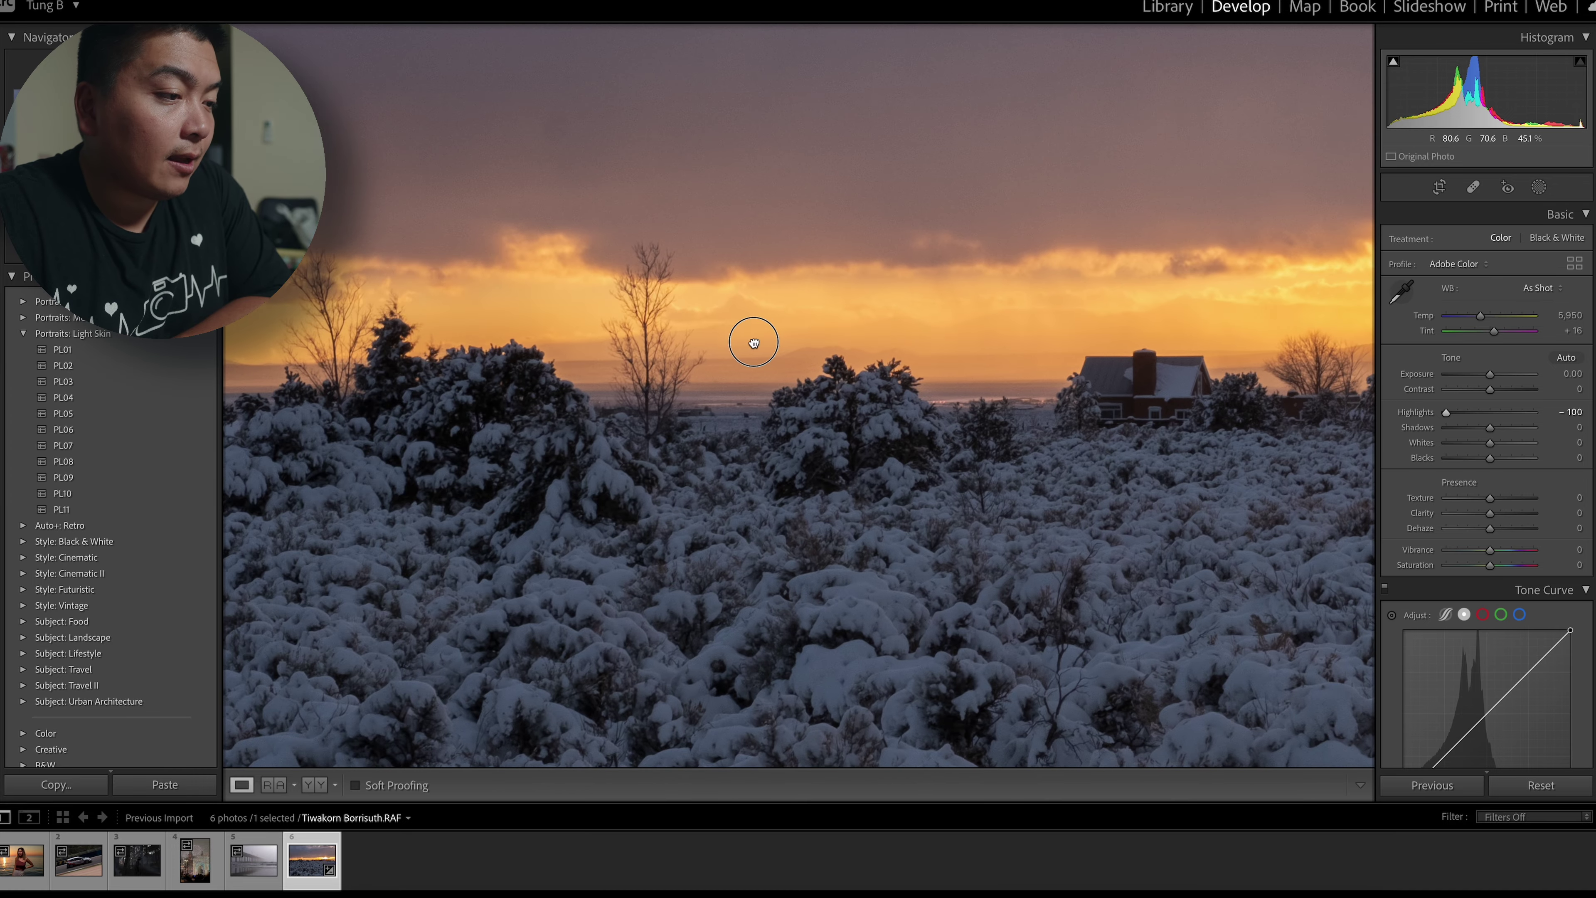
{"action": "left_click_drag", "start_coordinate": [751, 342], "coordinate": [886, 374]}
{"action": "left_click", "coordinate": [905, 385]}
{"action": "left_click", "coordinate": [461, 371]}
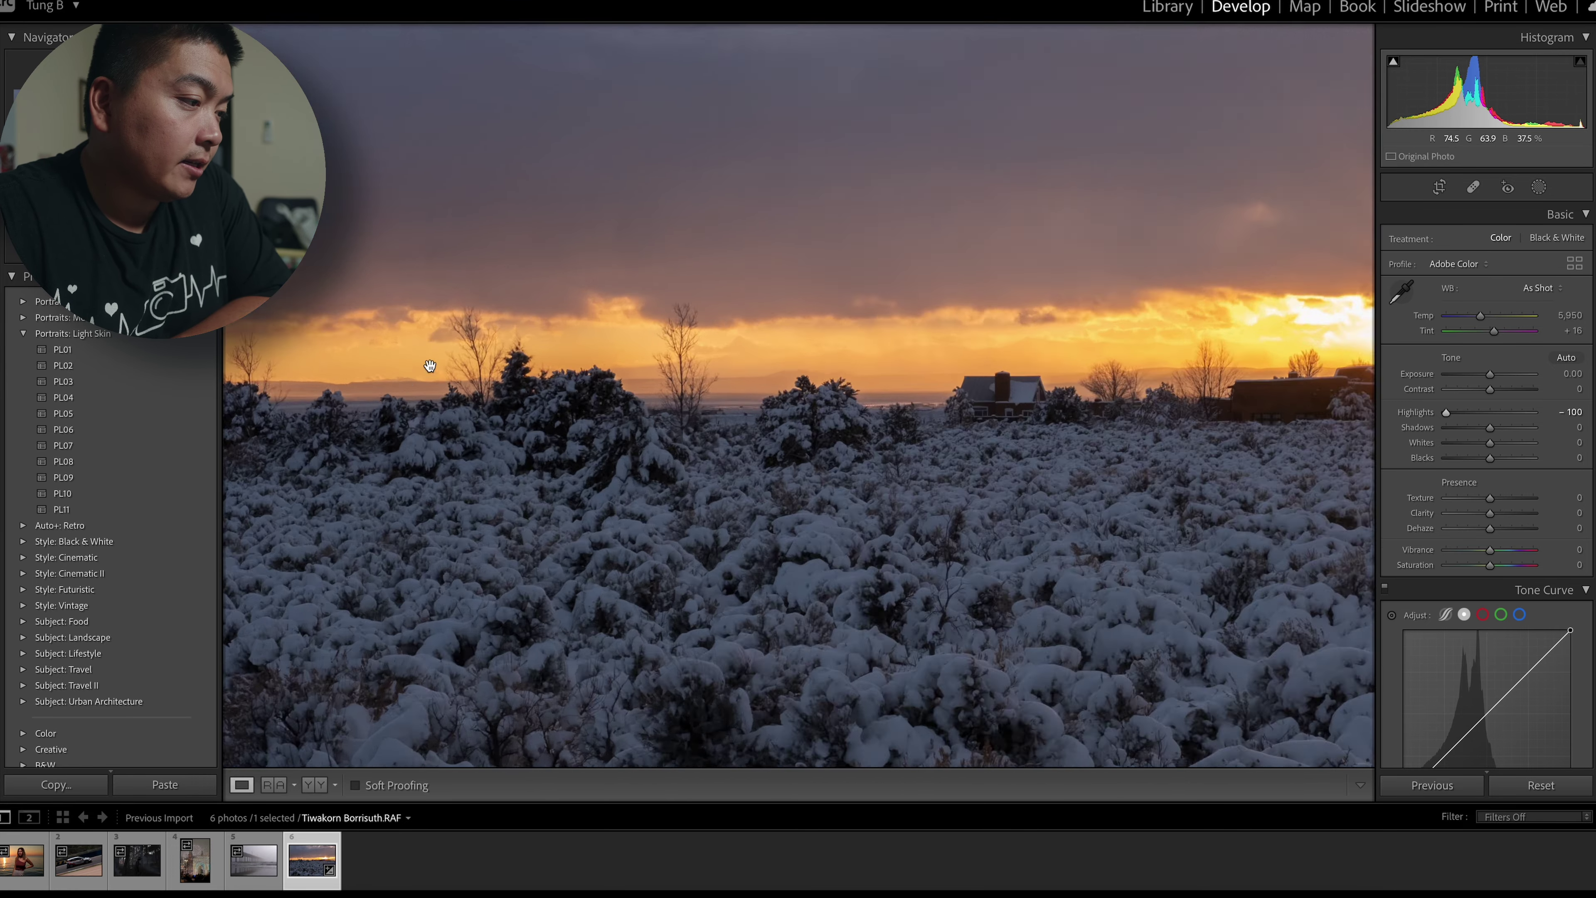
{"action": "left_click", "coordinate": [668, 416]}
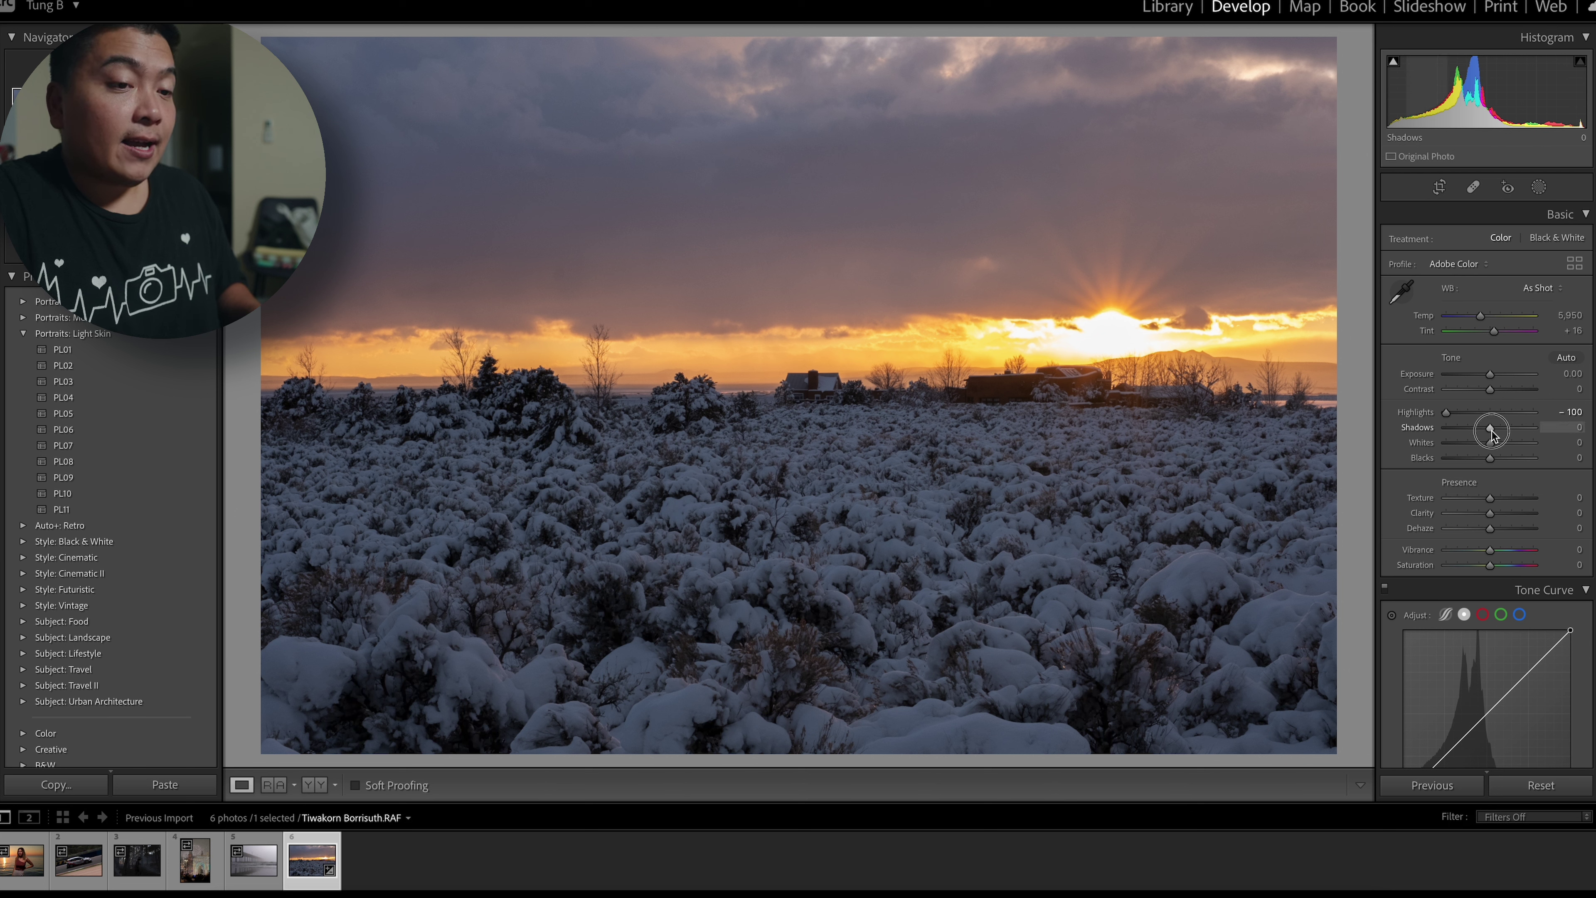
Set Shadows +75, Whites +21, Blacks -21 and Clarity +15 in the Basic panel.
{"action": "left_click_drag", "start_coordinate": [1490, 429], "coordinate": [1537, 428]}
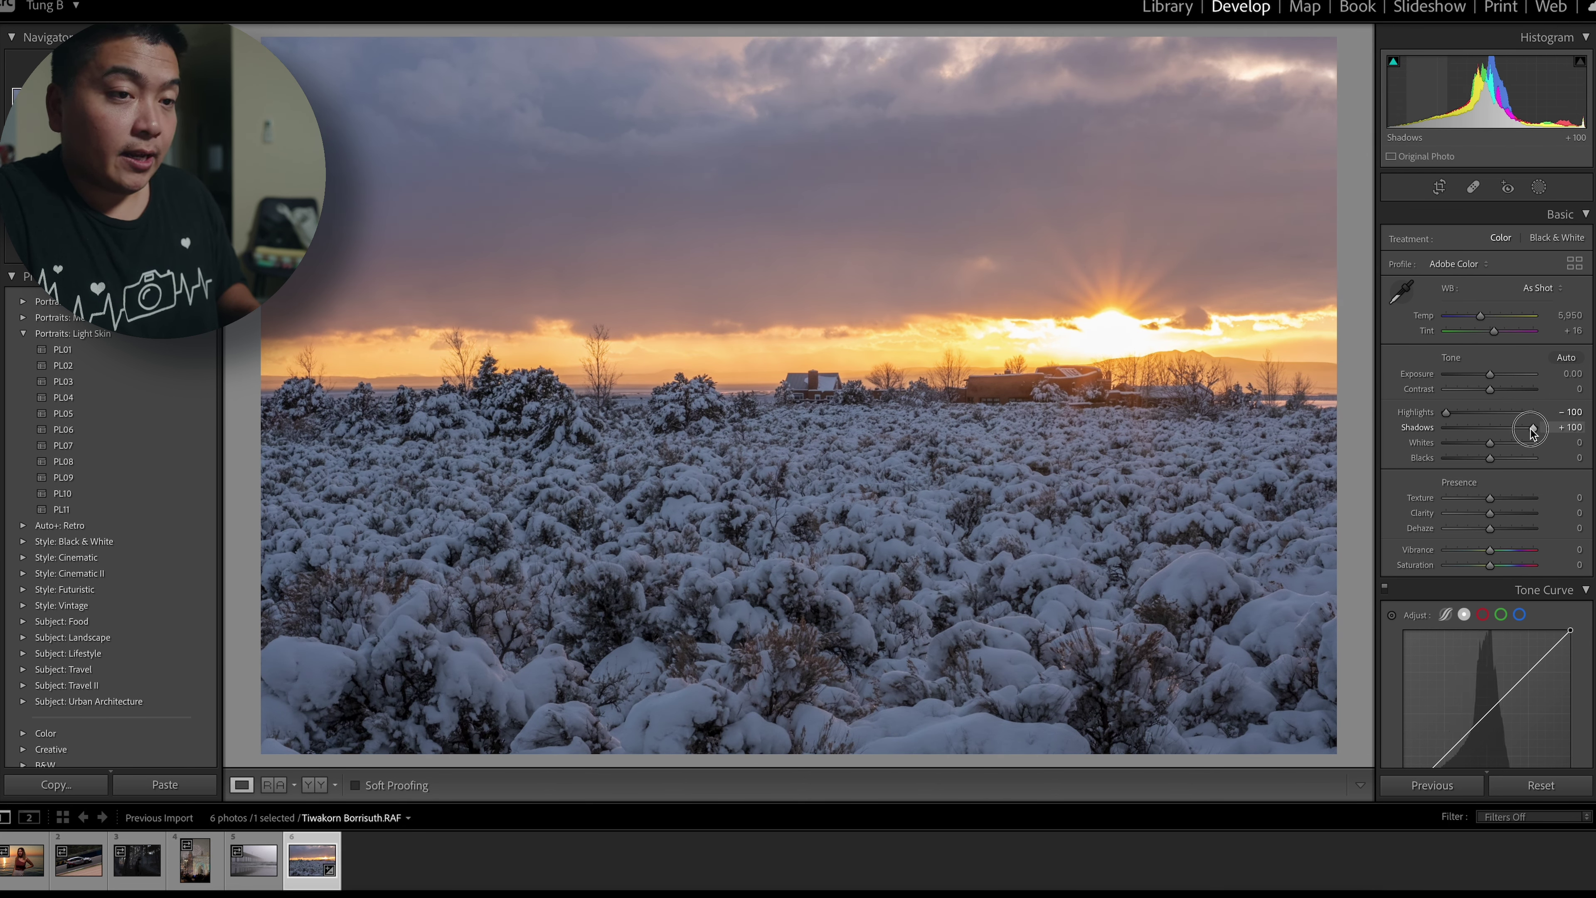
{"action": "left_click_drag", "start_coordinate": [1531, 431], "coordinate": [1499, 446]}
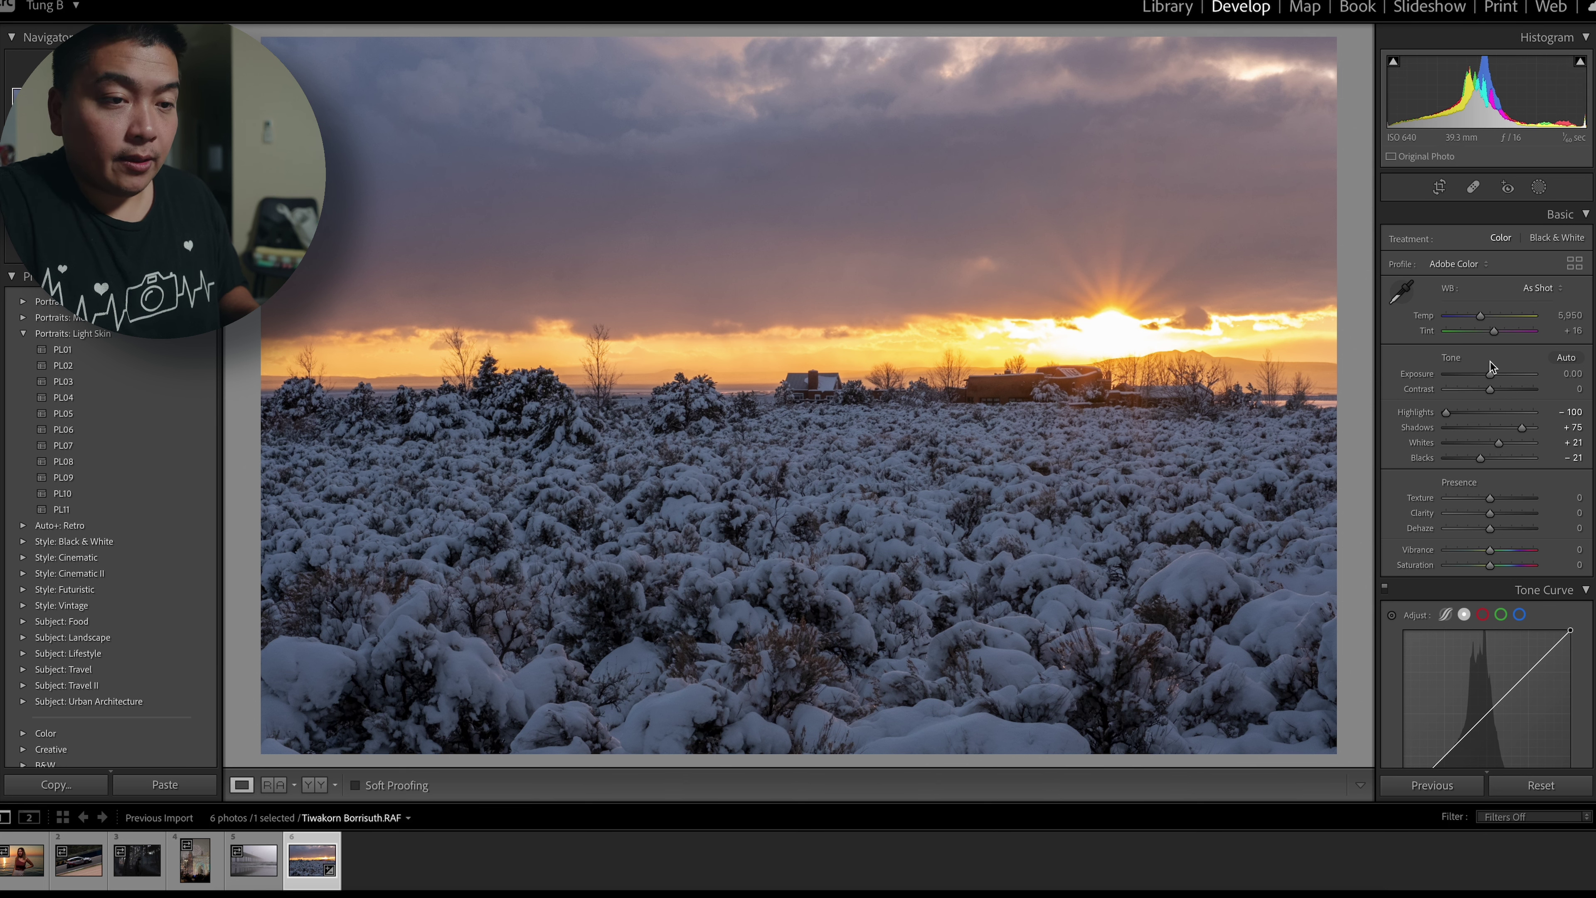
{"action": "scroll", "coordinate": [1477, 362], "scroll_direction": "down", "scroll_amount": 1}
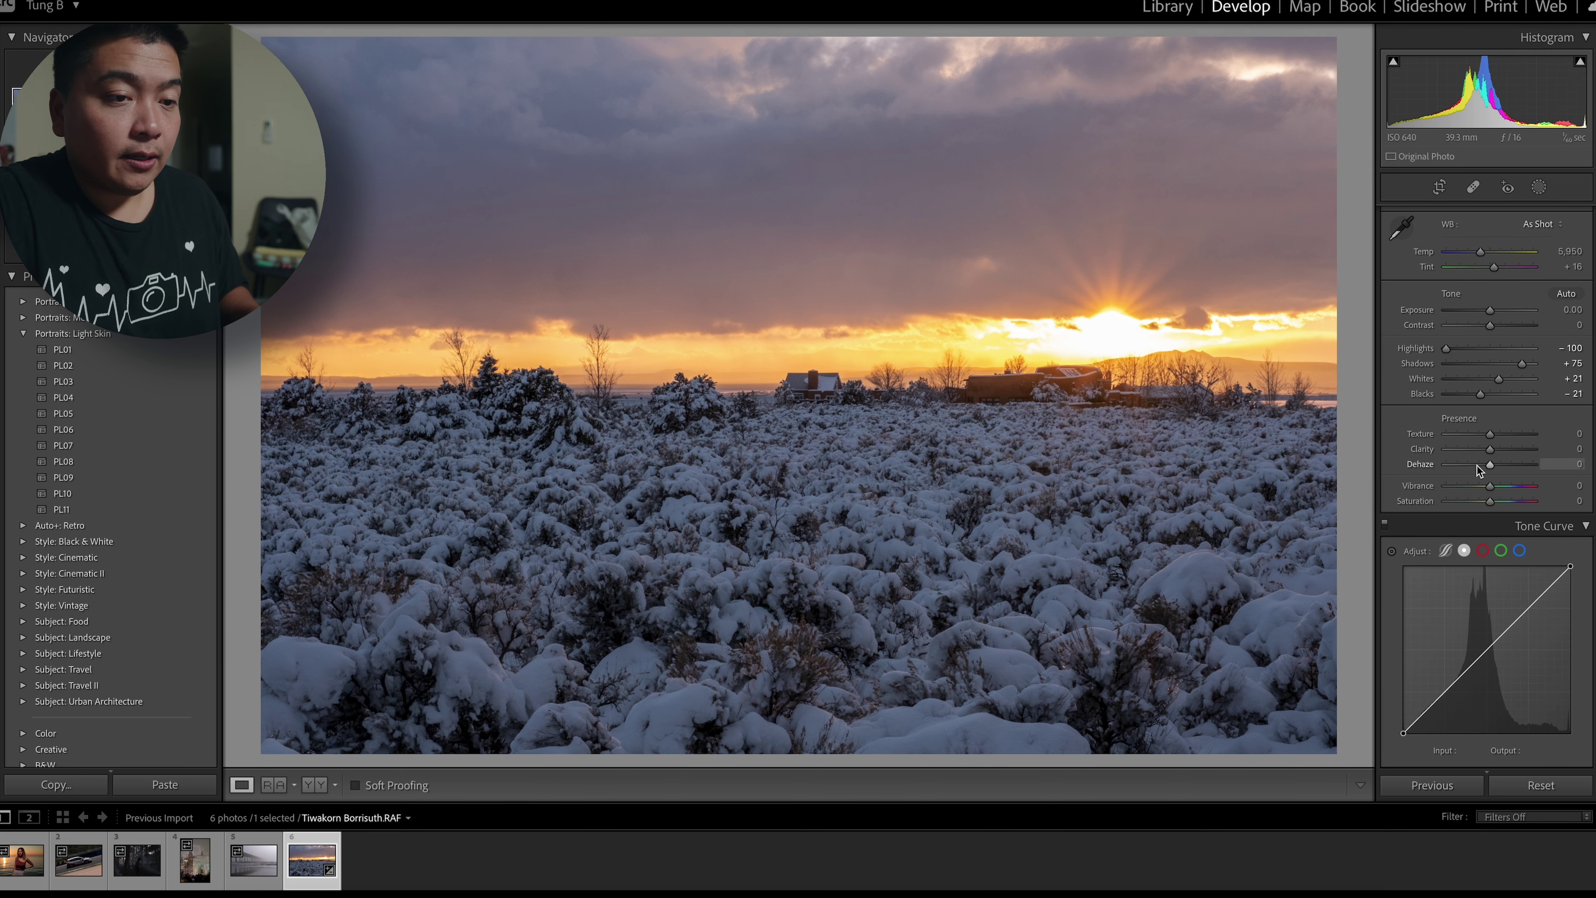
{"action": "left_click_drag", "start_coordinate": [1487, 452], "coordinate": [1496, 454]}
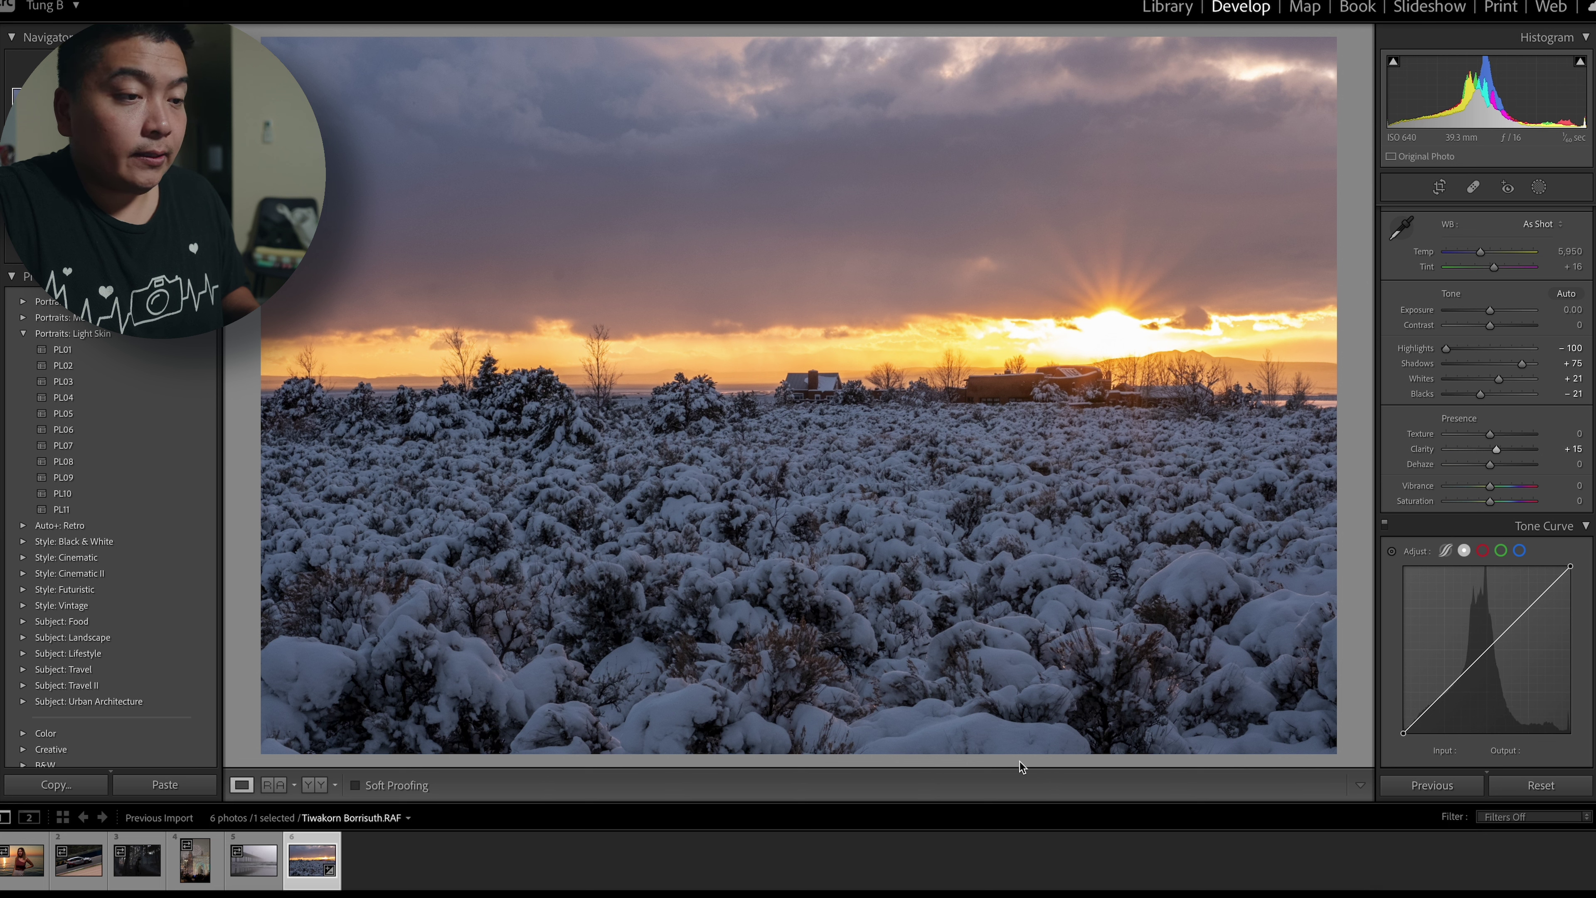
{"action": "scroll", "coordinate": [1458, 538], "scroll_direction": "down", "scroll_amount": 2}
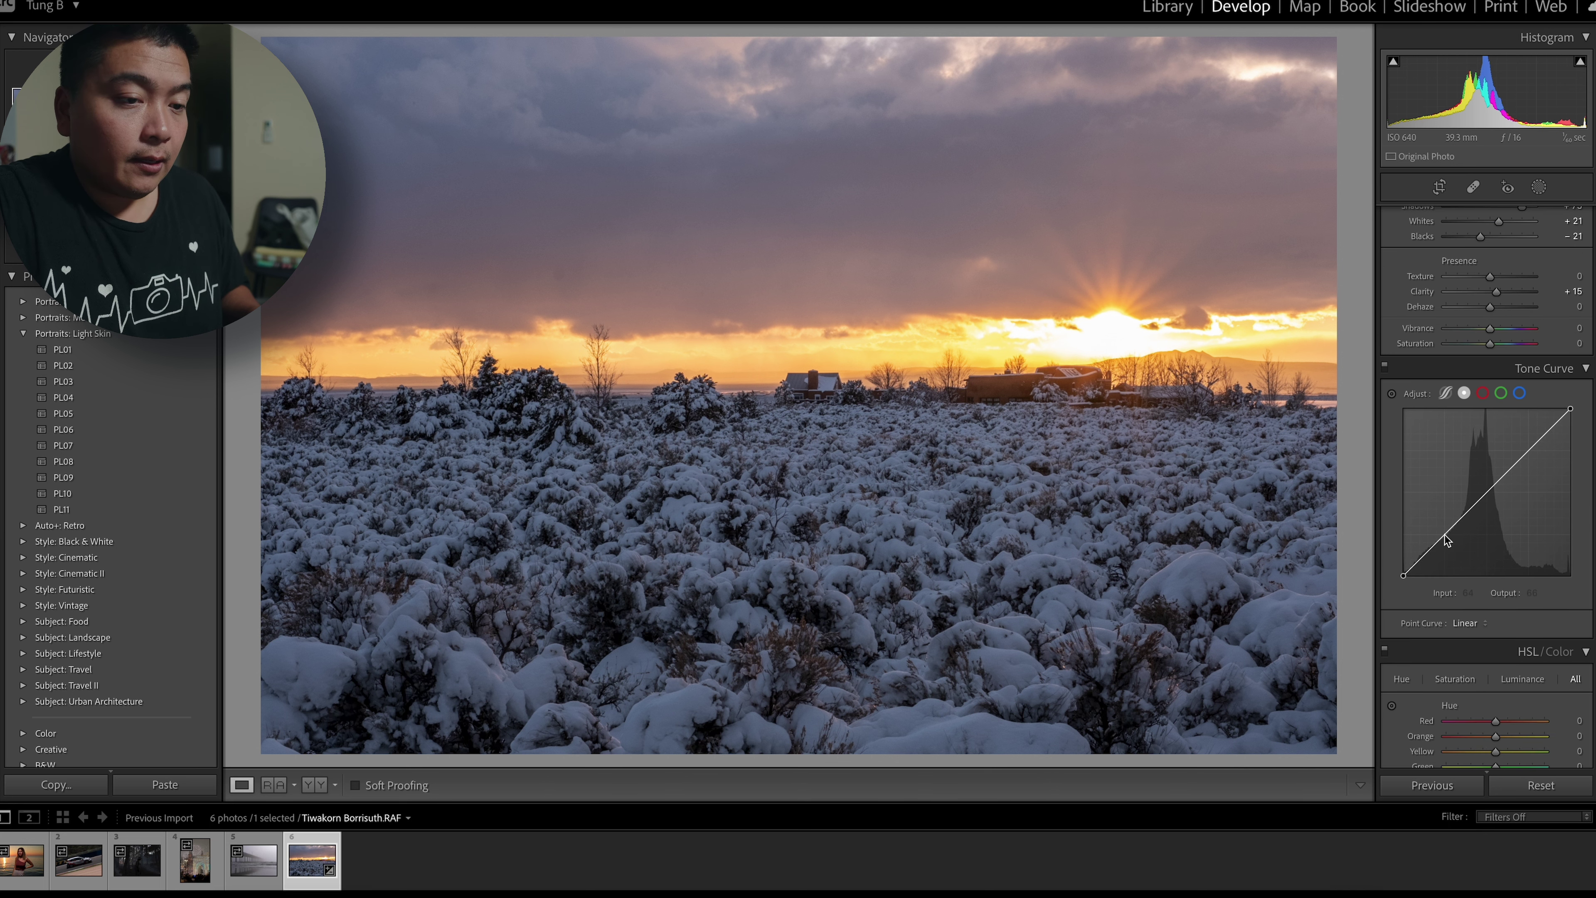
Add a tone-curve shadow point at Input 68, Output 56 for a gentle S curve.
{"action": "left_click_drag", "start_coordinate": [1445, 539], "coordinate": [1451, 544]}
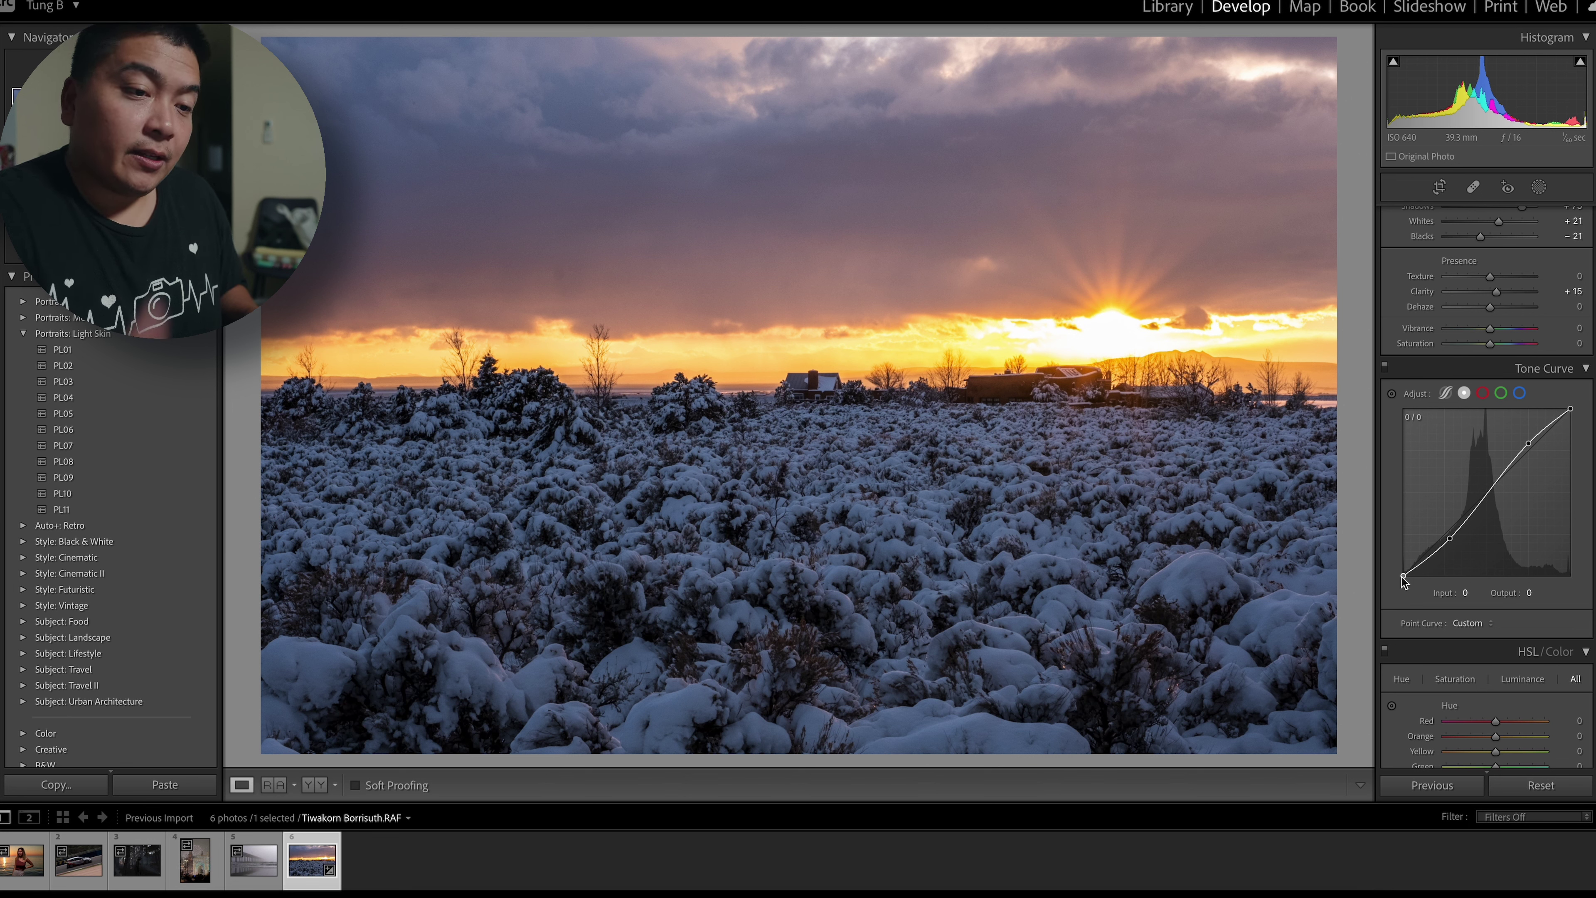
{"action": "left_click_drag", "start_coordinate": [1451, 545], "coordinate": [1447, 542]}
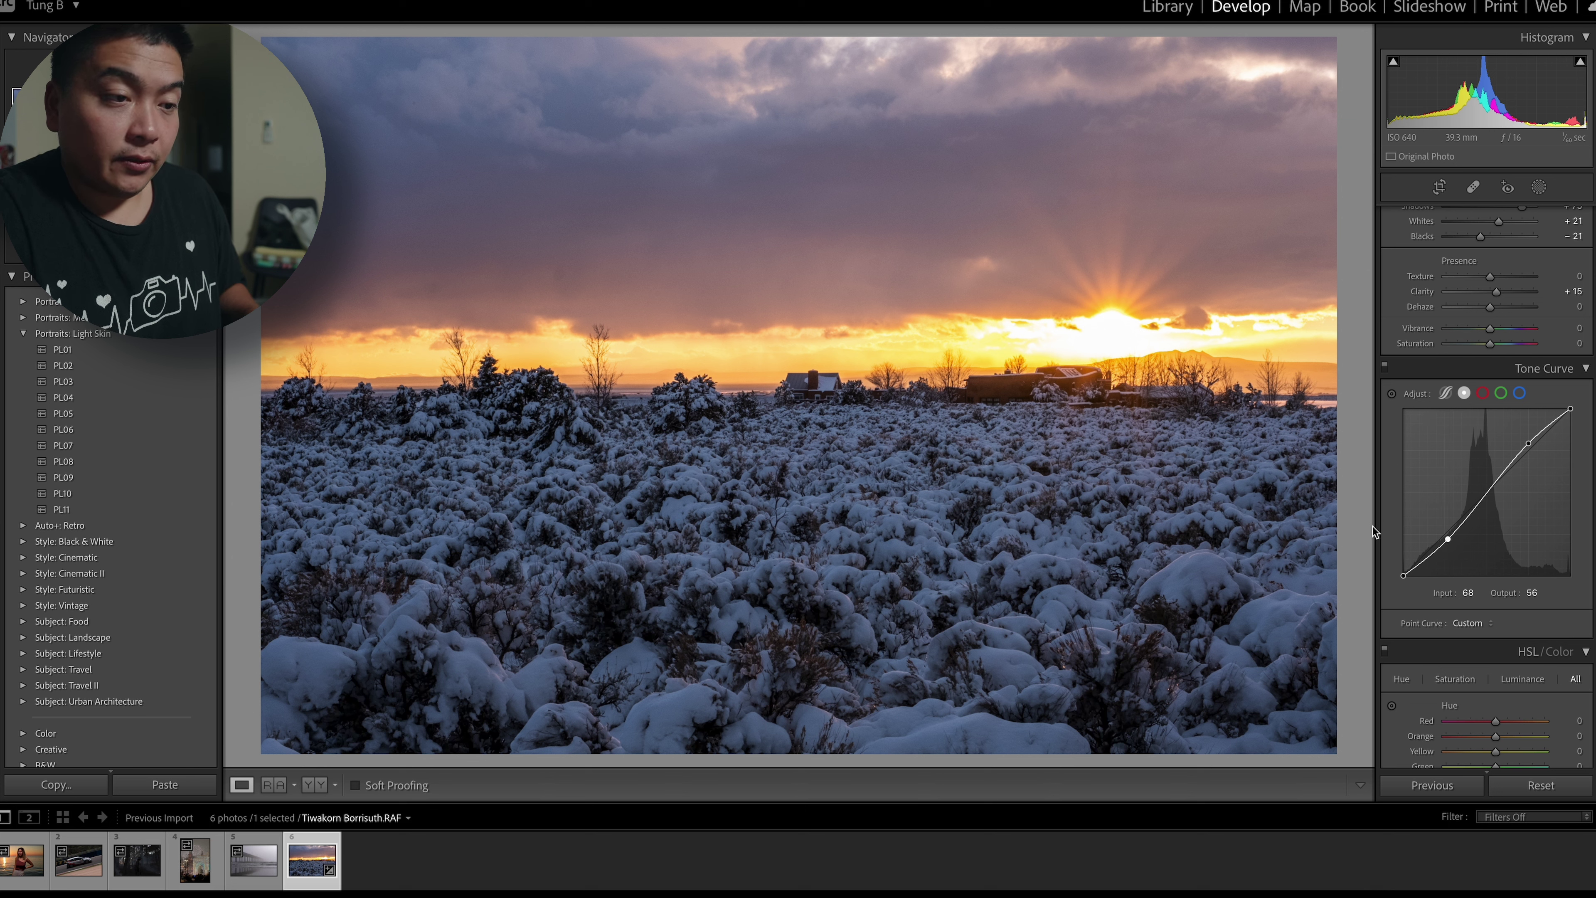
{"action": "scroll", "coordinate": [1475, 419], "scroll_direction": "up", "scroll_amount": 3}
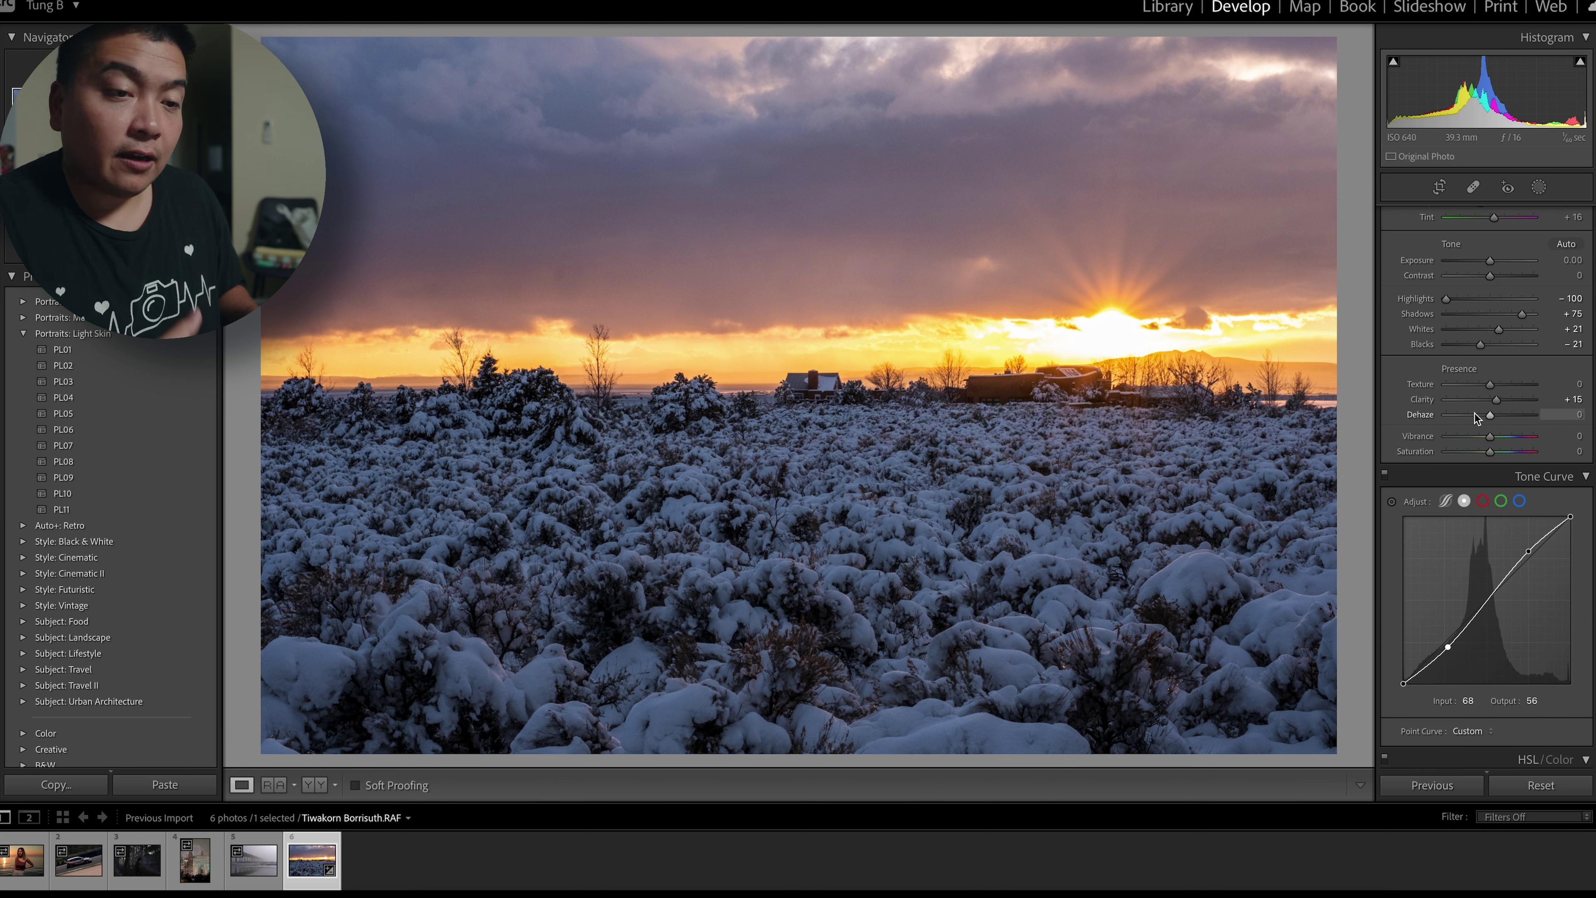
{"action": "scroll", "coordinate": [1475, 419], "scroll_direction": "down", "scroll_amount": 12}
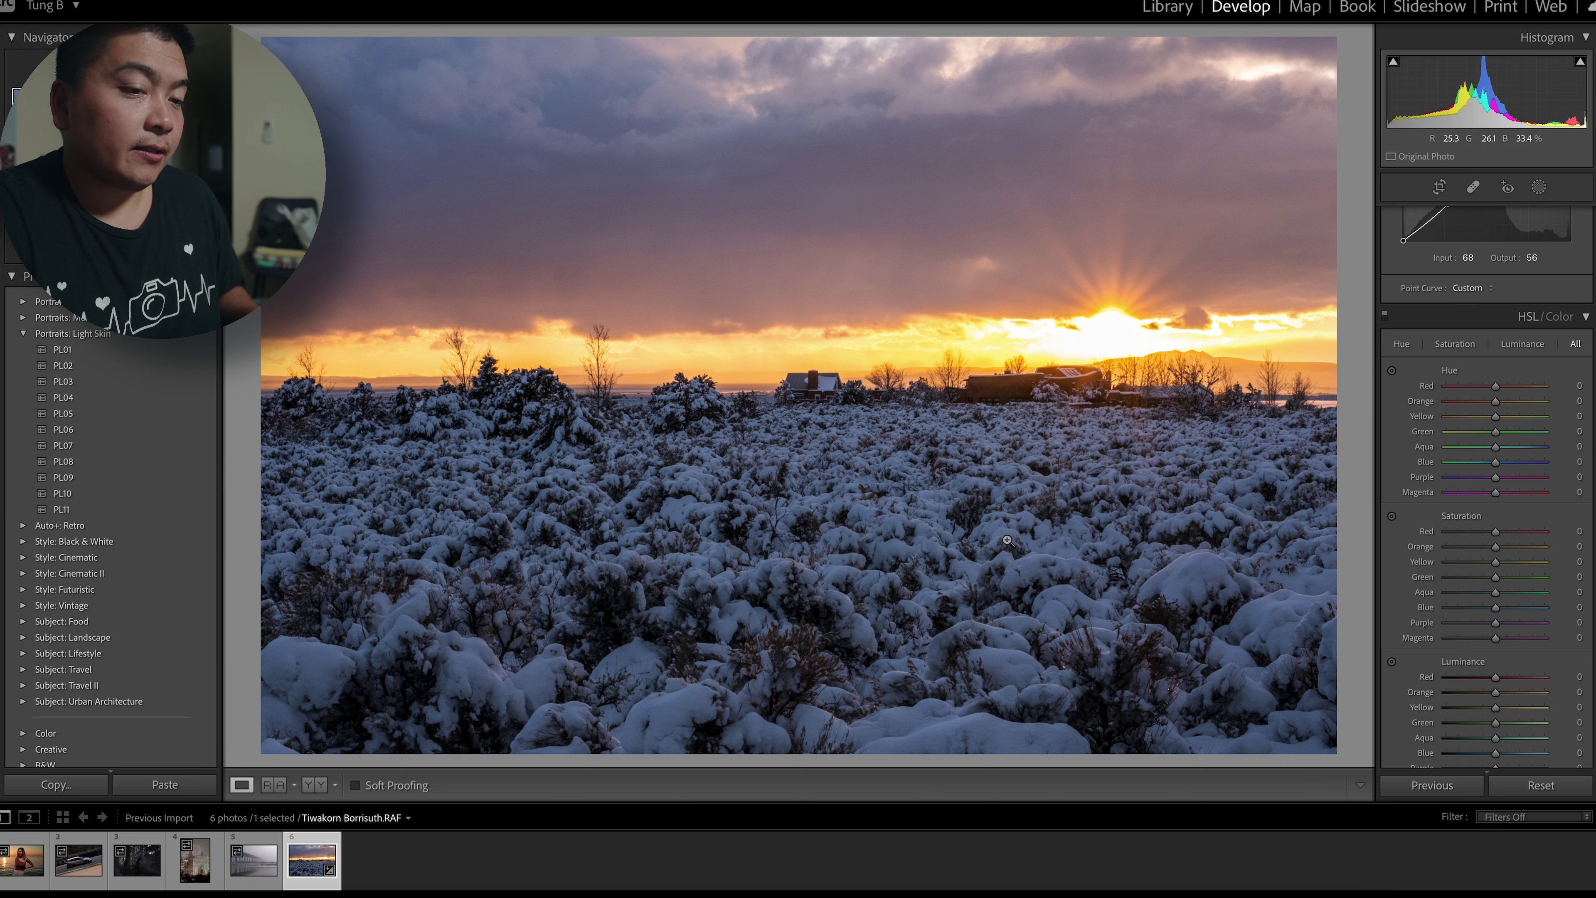
Shift the Red, Orange and Yellow hues to -12, -37 and -21.
{"action": "scroll", "coordinate": [1464, 566], "scroll_direction": "down", "scroll_amount": 1}
{"action": "left_click_drag", "start_coordinate": [1495, 598], "coordinate": [1512, 644]}
{"action": "scroll", "coordinate": [1465, 606], "scroll_direction": "down", "scroll_amount": 3}
{"action": "scroll", "coordinate": [1466, 605], "scroll_direction": "down", "scroll_amount": 3}
{"action": "scroll", "coordinate": [1496, 631], "scroll_direction": "up", "scroll_amount": 3}
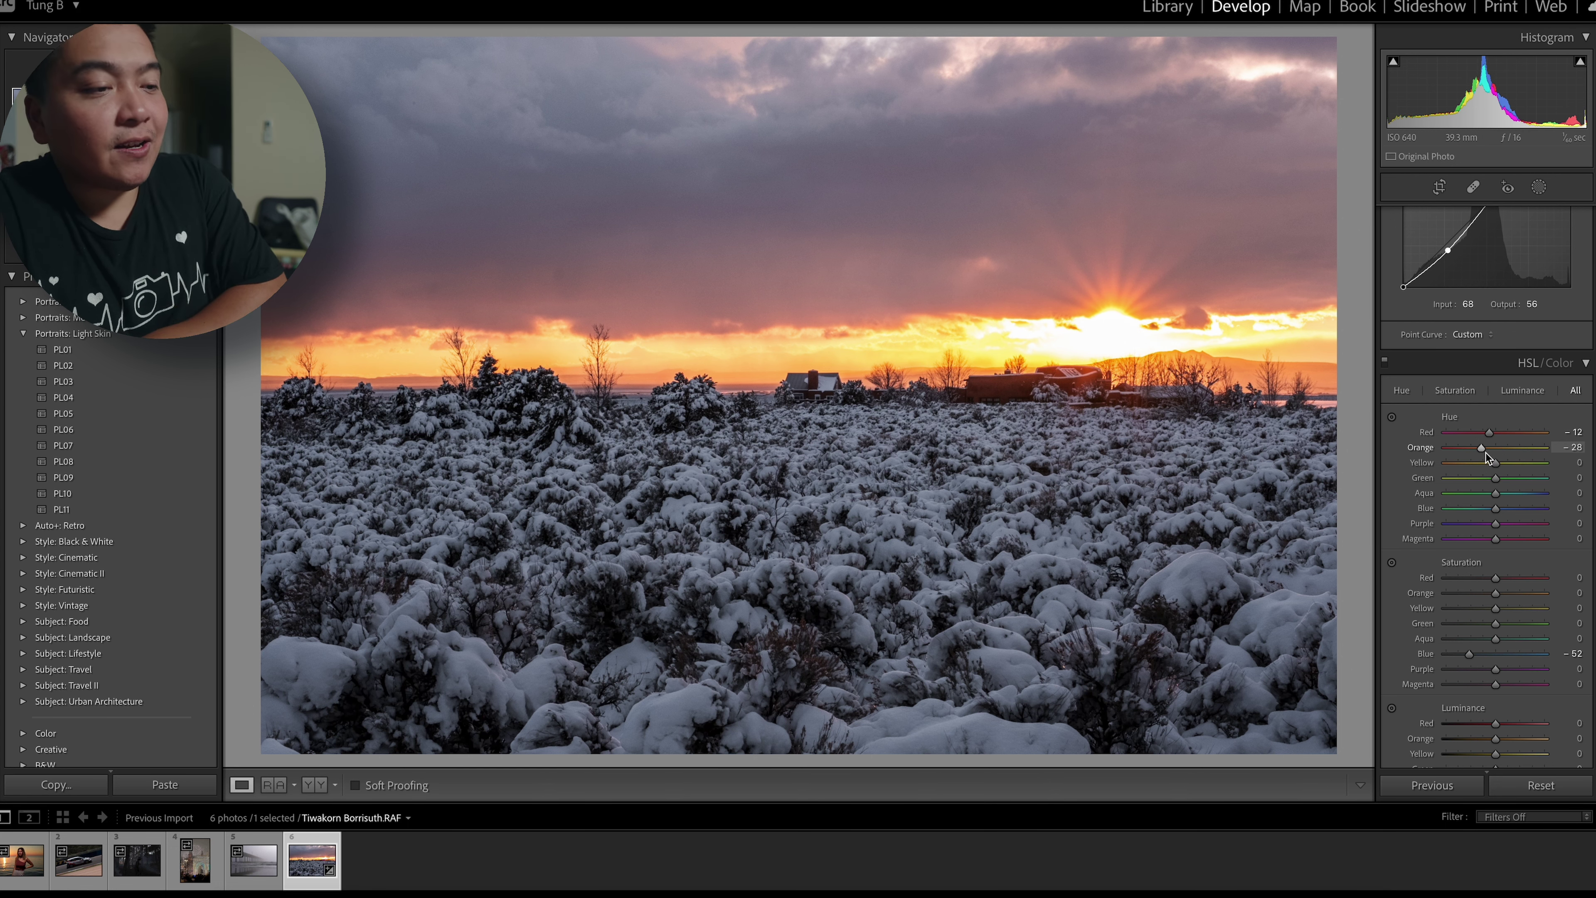
{"action": "left_click_drag", "start_coordinate": [1486, 453], "coordinate": [1482, 460]}
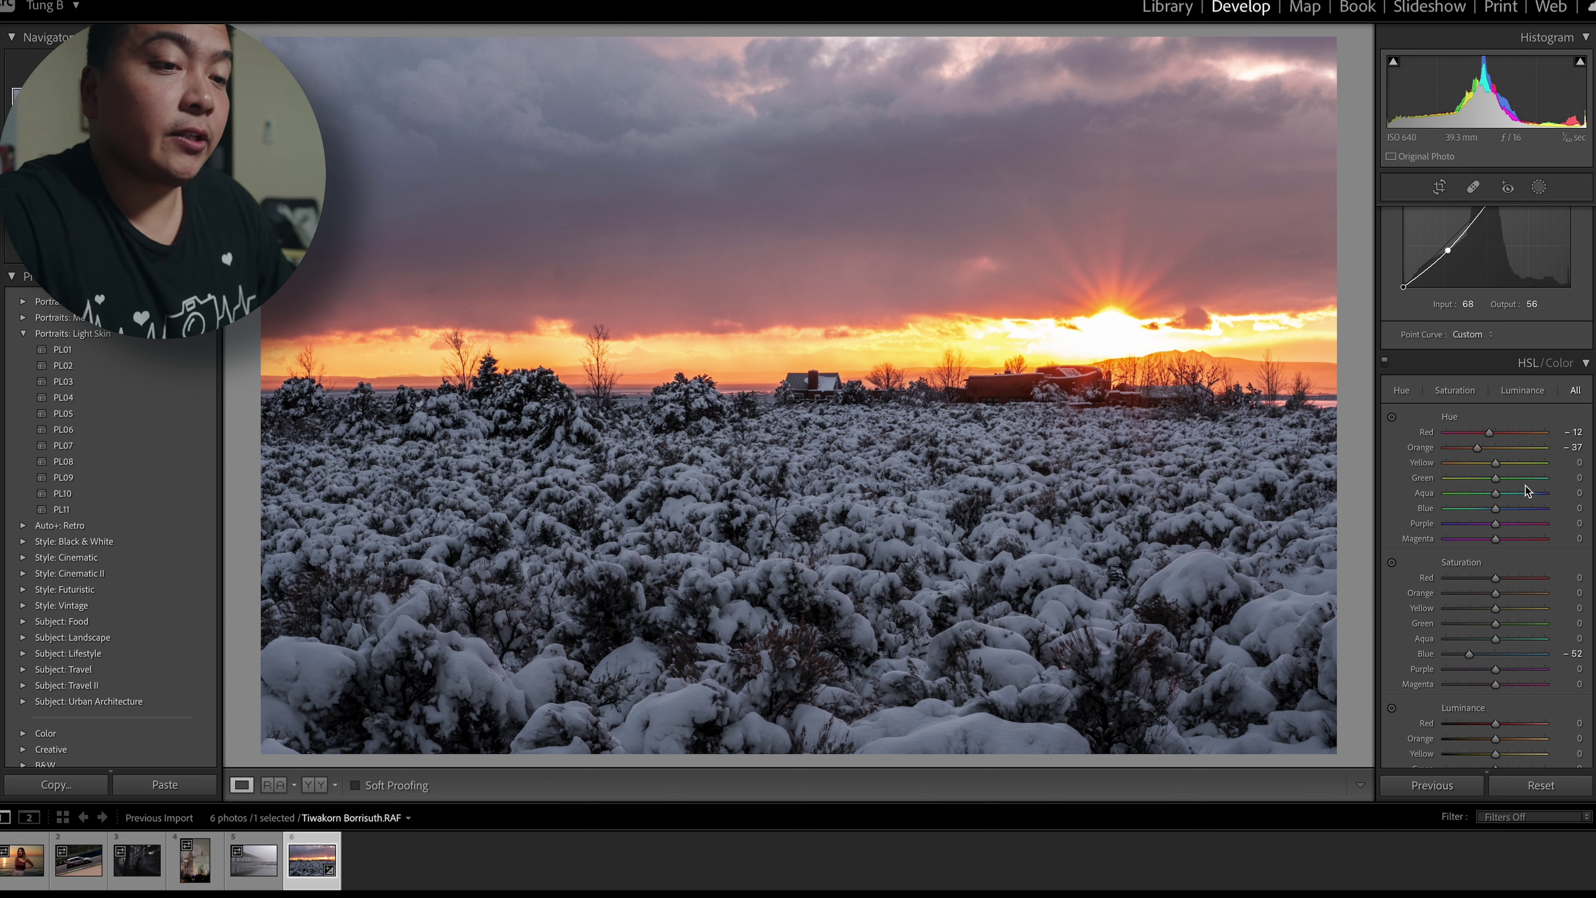
{"action": "left_click_drag", "start_coordinate": [1495, 462], "coordinate": [1484, 463]}
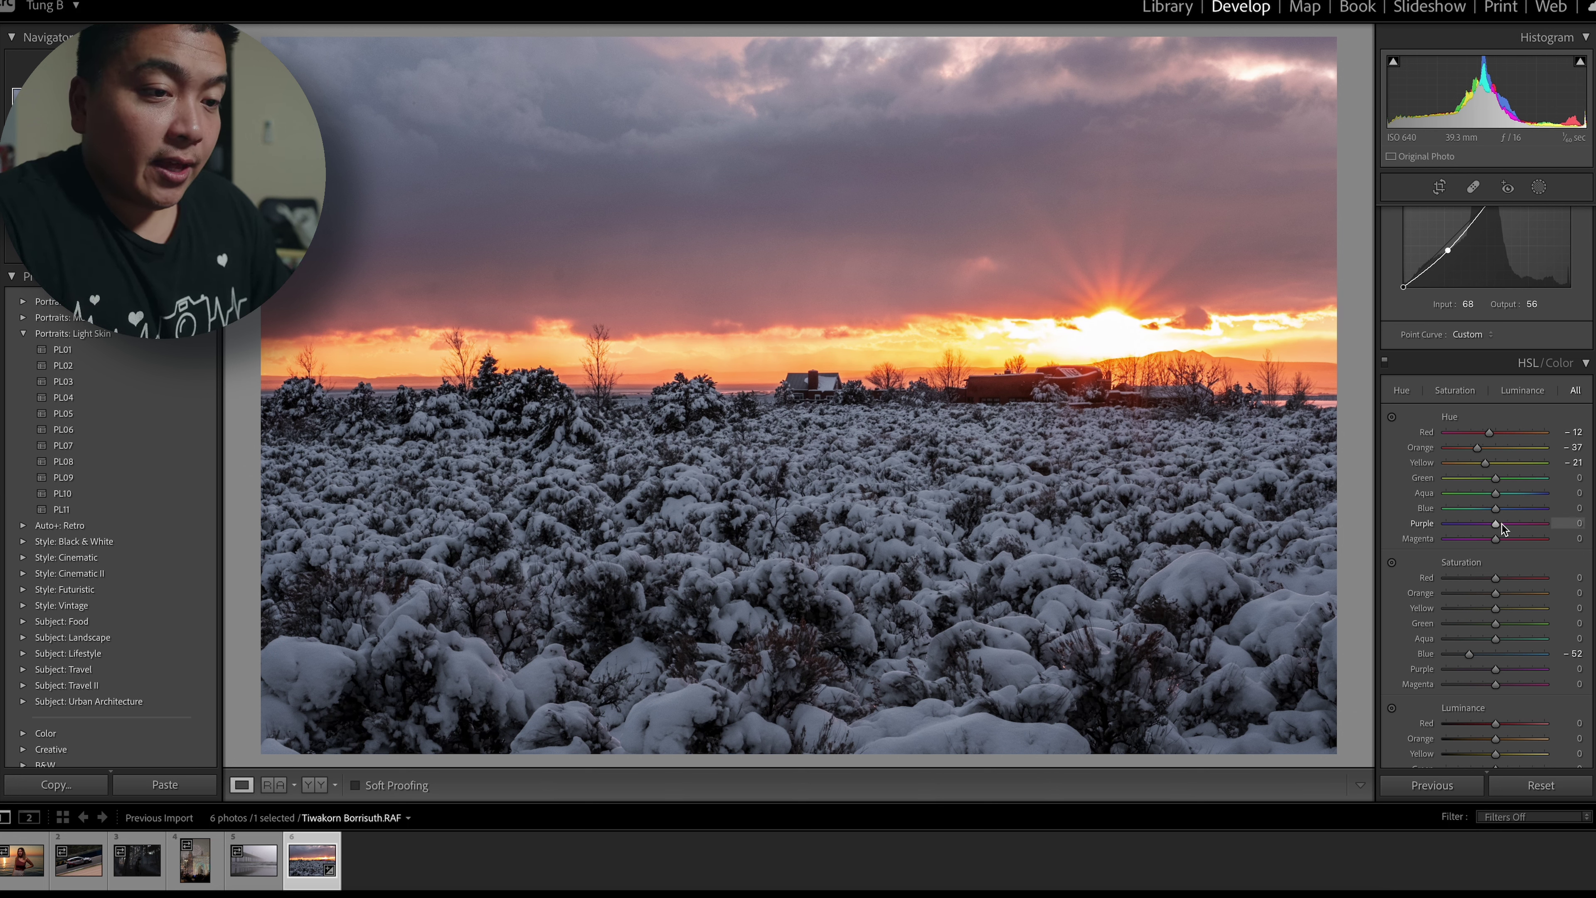
Set Purple hue +20, Blue saturation -52 and Blue luminance +37.
{"action": "mouse_move", "coordinate": [1494, 525]}
{"action": "left_mouse_down"}
{"action": "mouse_move", "coordinate": [1532, 531]}
{"action": "mouse_move", "coordinate": [1453, 521]}
{"action": "mouse_move", "coordinate": [1507, 530]}
{"action": "left_mouse_up"}
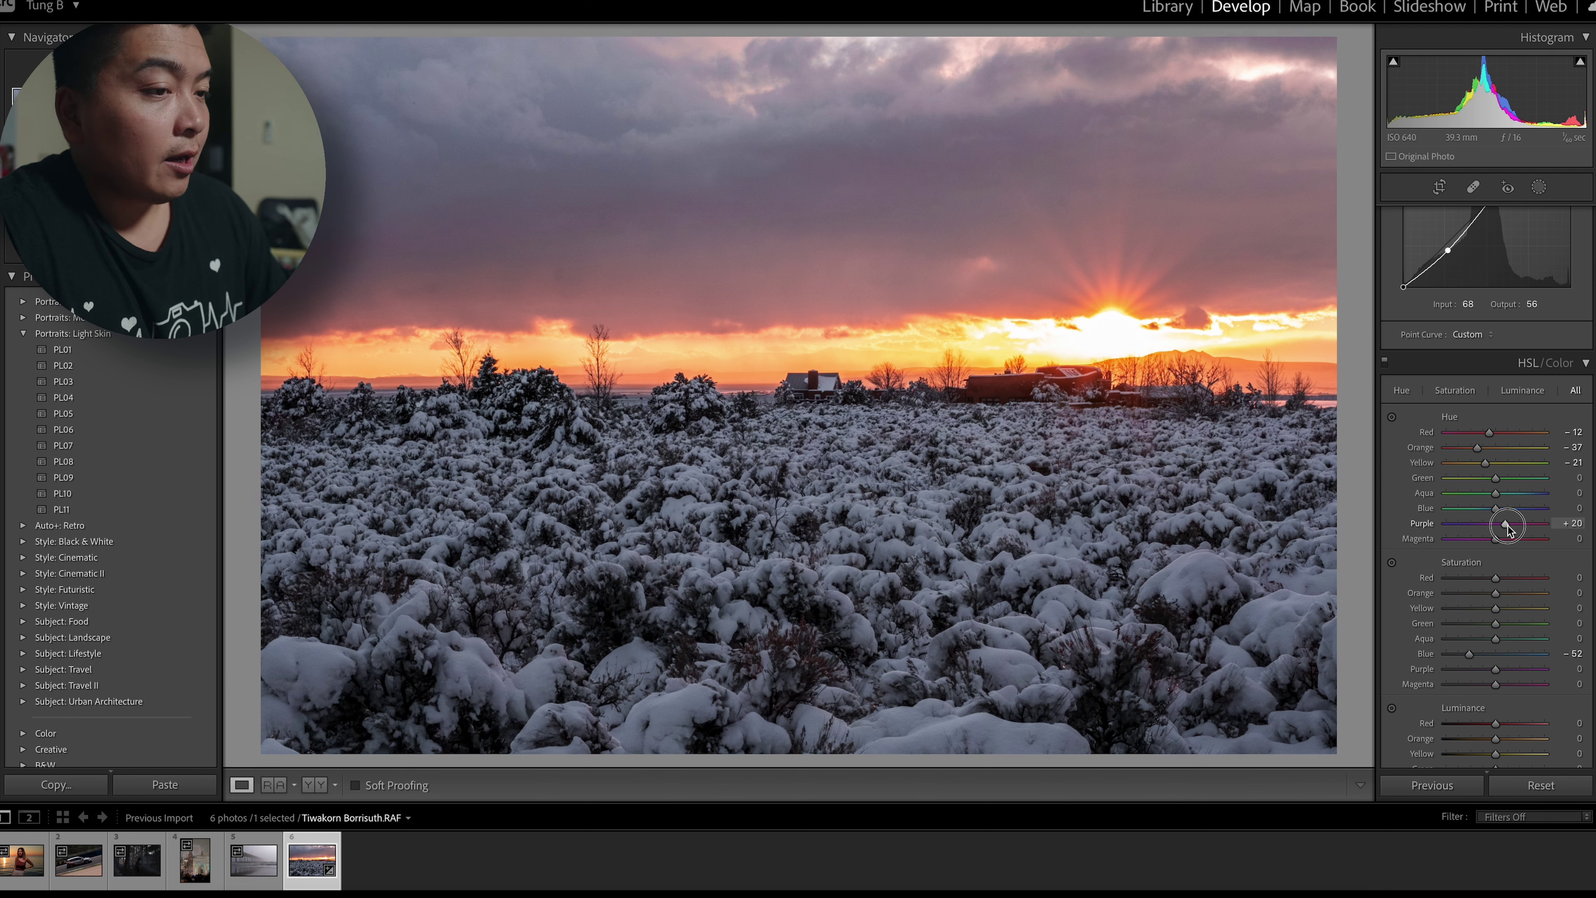
{"action": "scroll", "coordinate": [1506, 530], "scroll_direction": "down", "scroll_amount": 8}
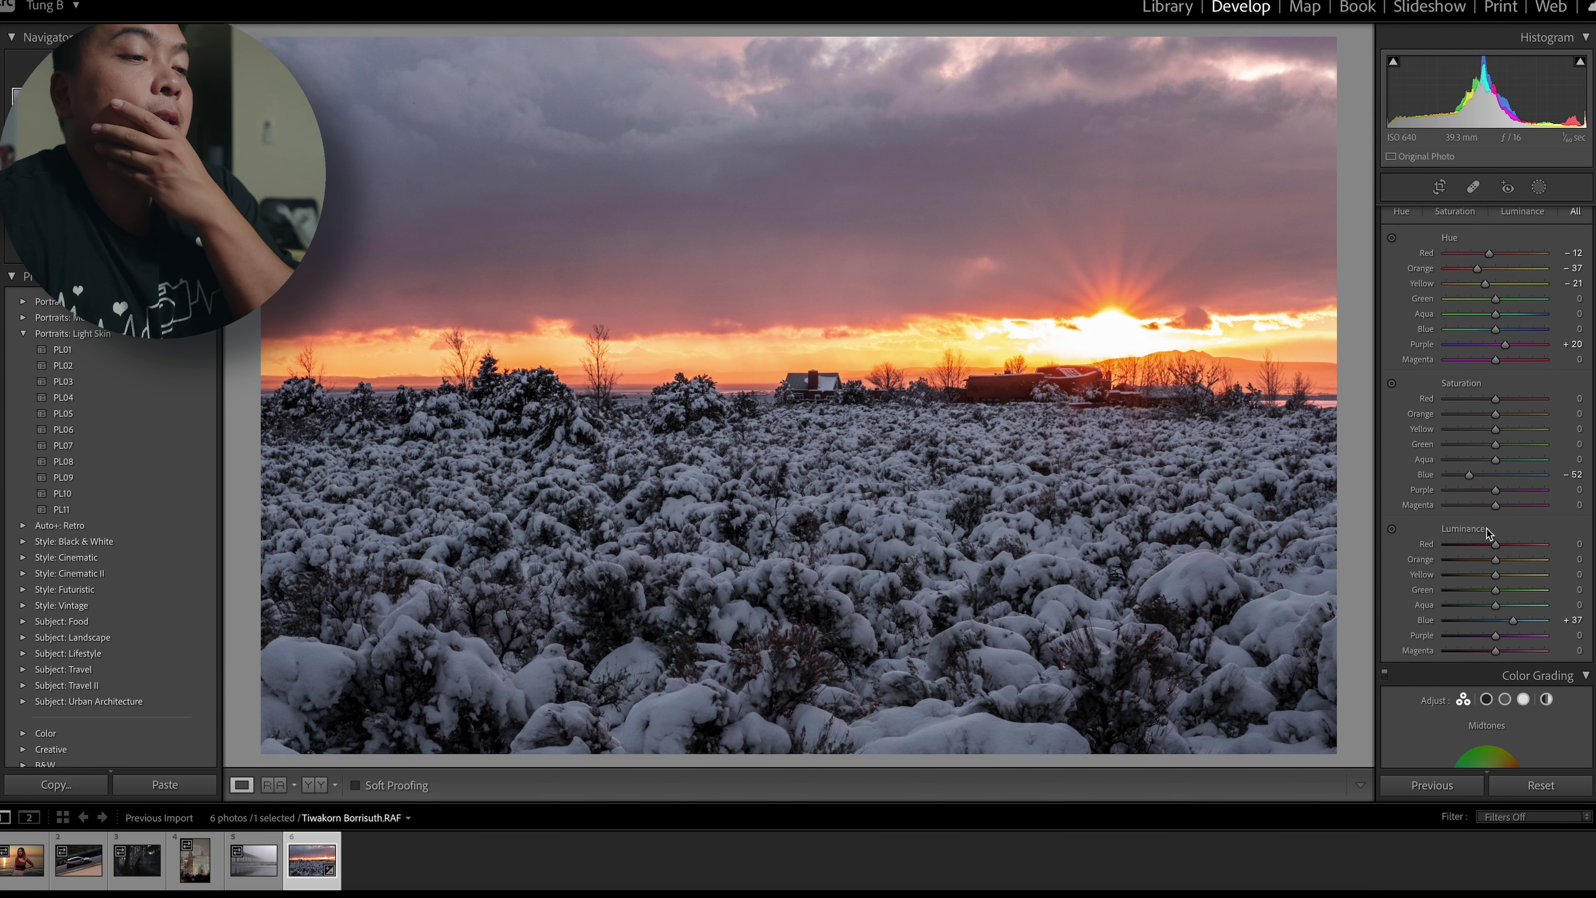
{"action": "left_click_drag", "start_coordinate": [1470, 531], "coordinate": [1486, 534]}
{"action": "scroll", "coordinate": [1470, 440], "scroll_direction": "up", "scroll_amount": 15}
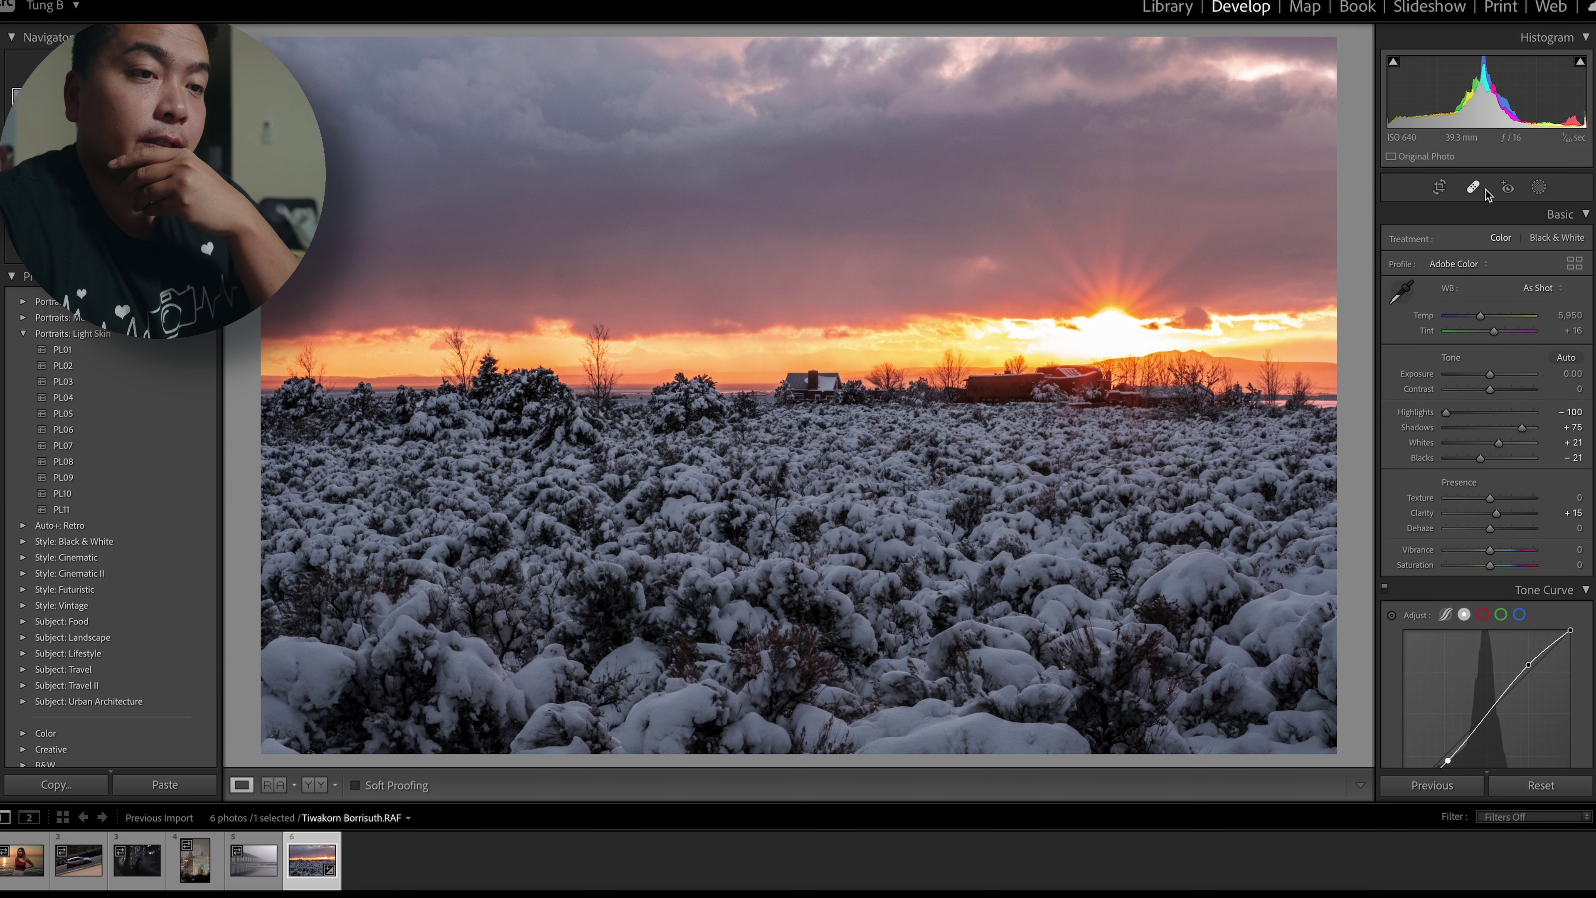
Add a Sky mask and lower its Highlights to -68 and Exposure to -0.30.
{"action": "left_click", "coordinate": [1507, 188]}
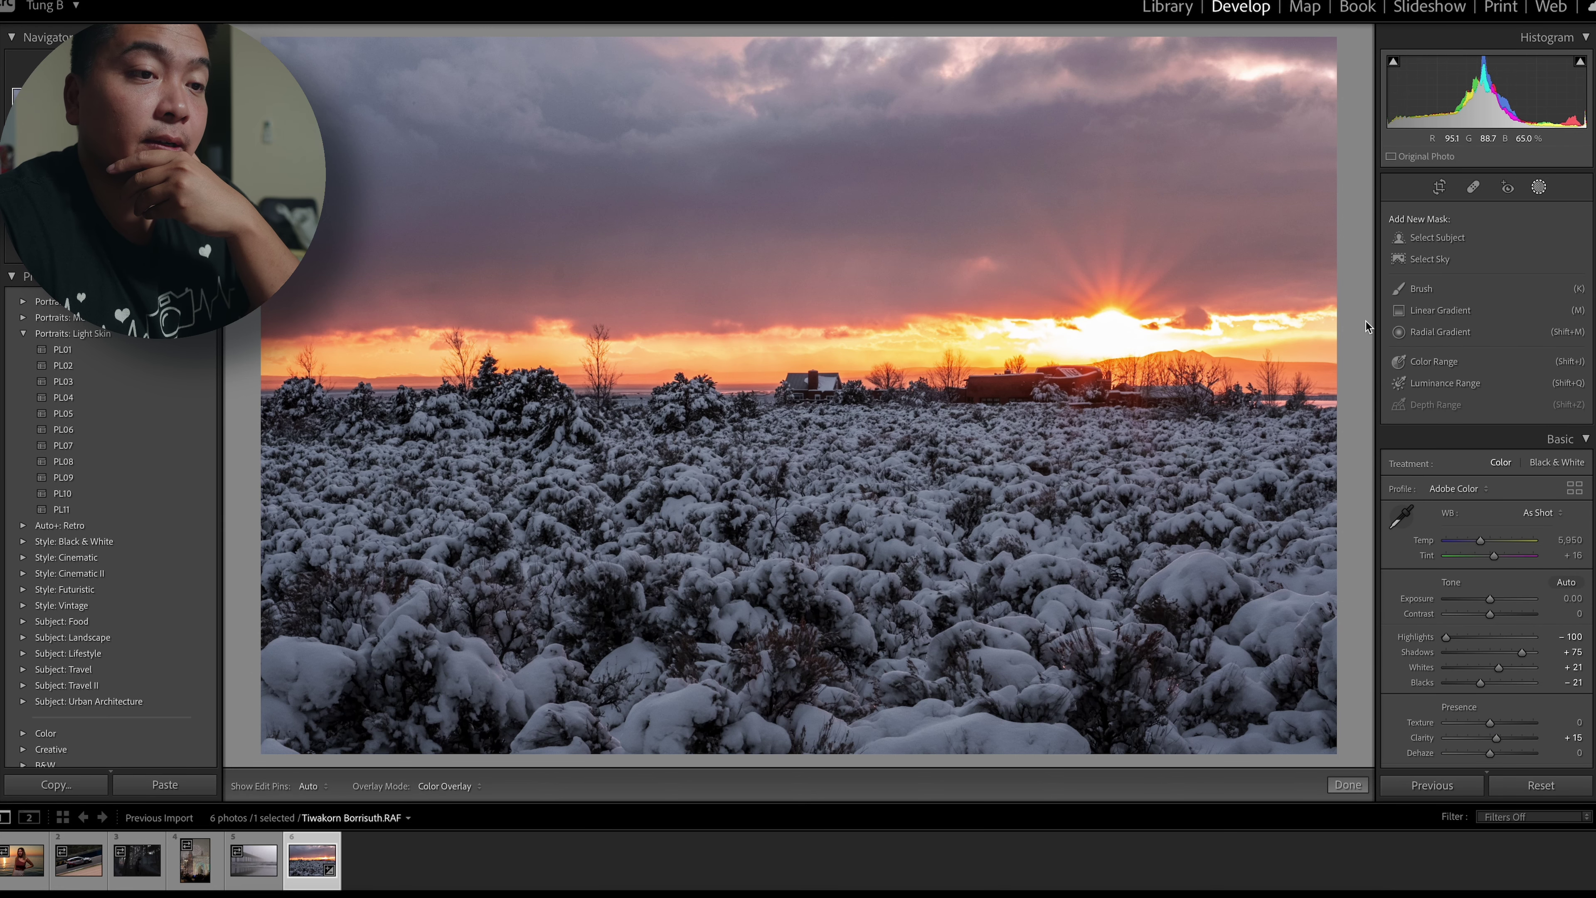
{"action": "left_click", "coordinate": [1445, 260]}
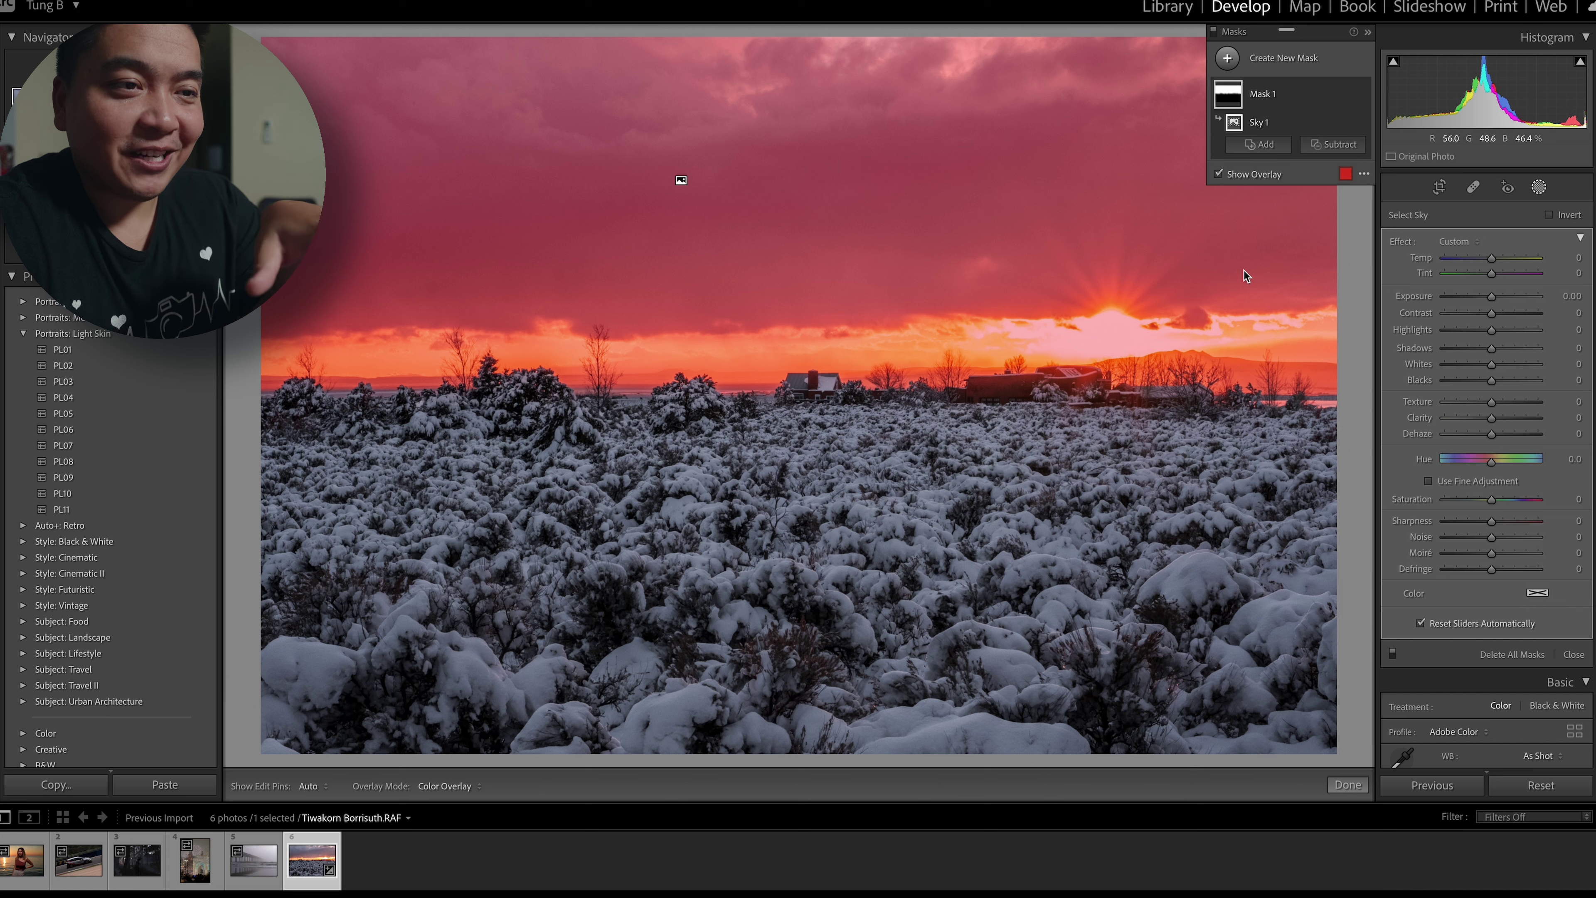
{"action": "key", "text": "o"}
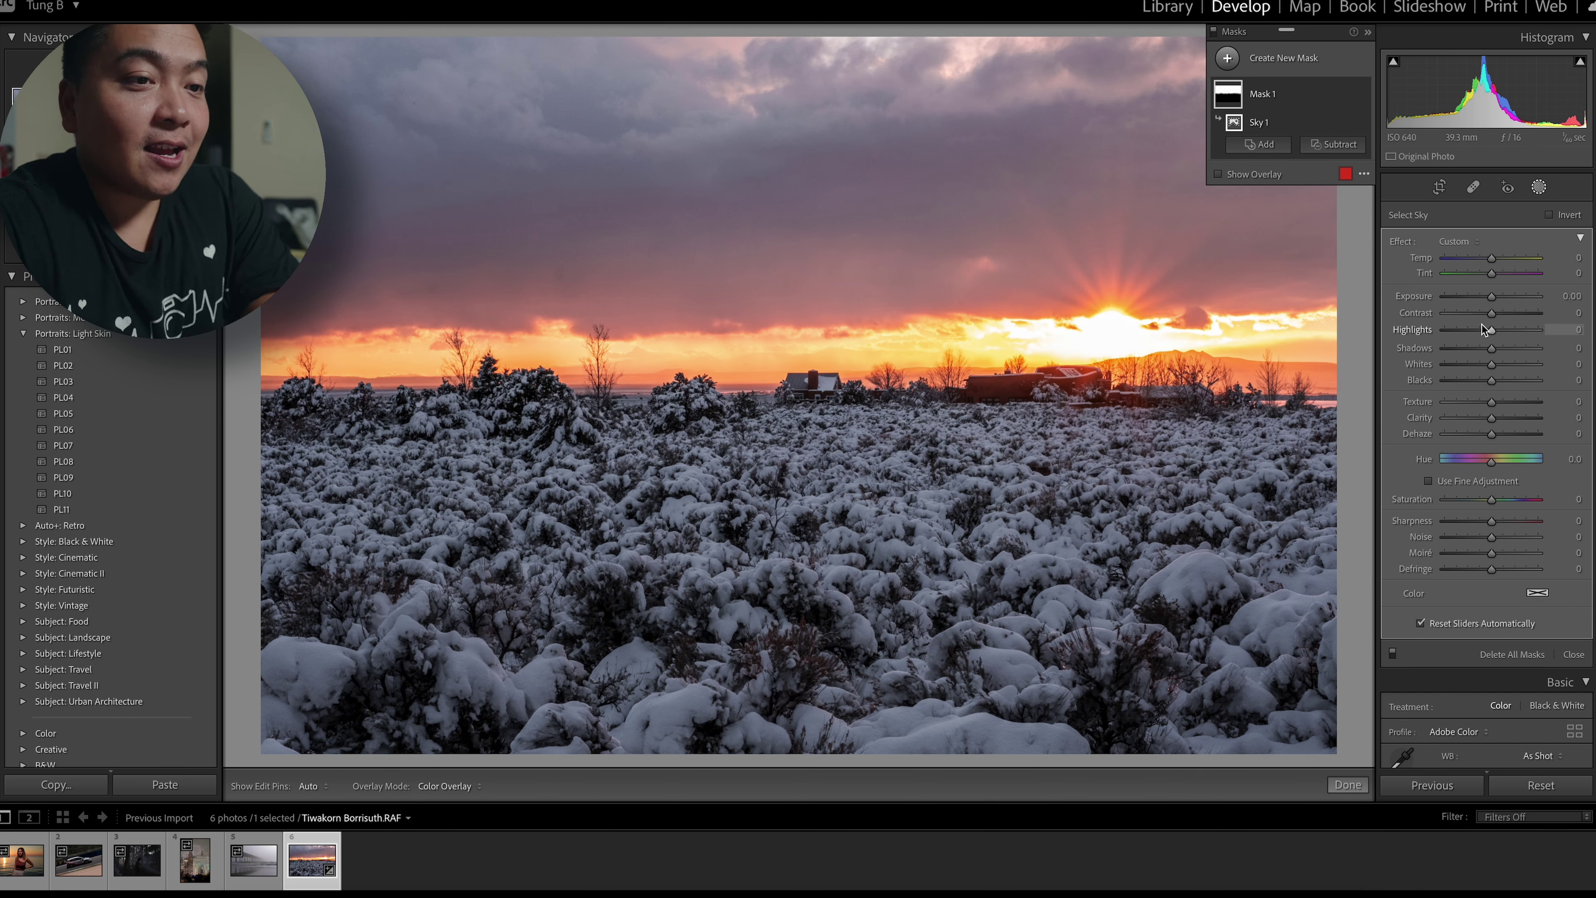
{"action": "mouse_move", "coordinate": [1489, 329]}
{"action": "left_mouse_down"}
{"action": "mouse_move", "coordinate": [1446, 331]}
{"action": "mouse_move", "coordinate": [1458, 333]}
{"action": "left_mouse_up"}
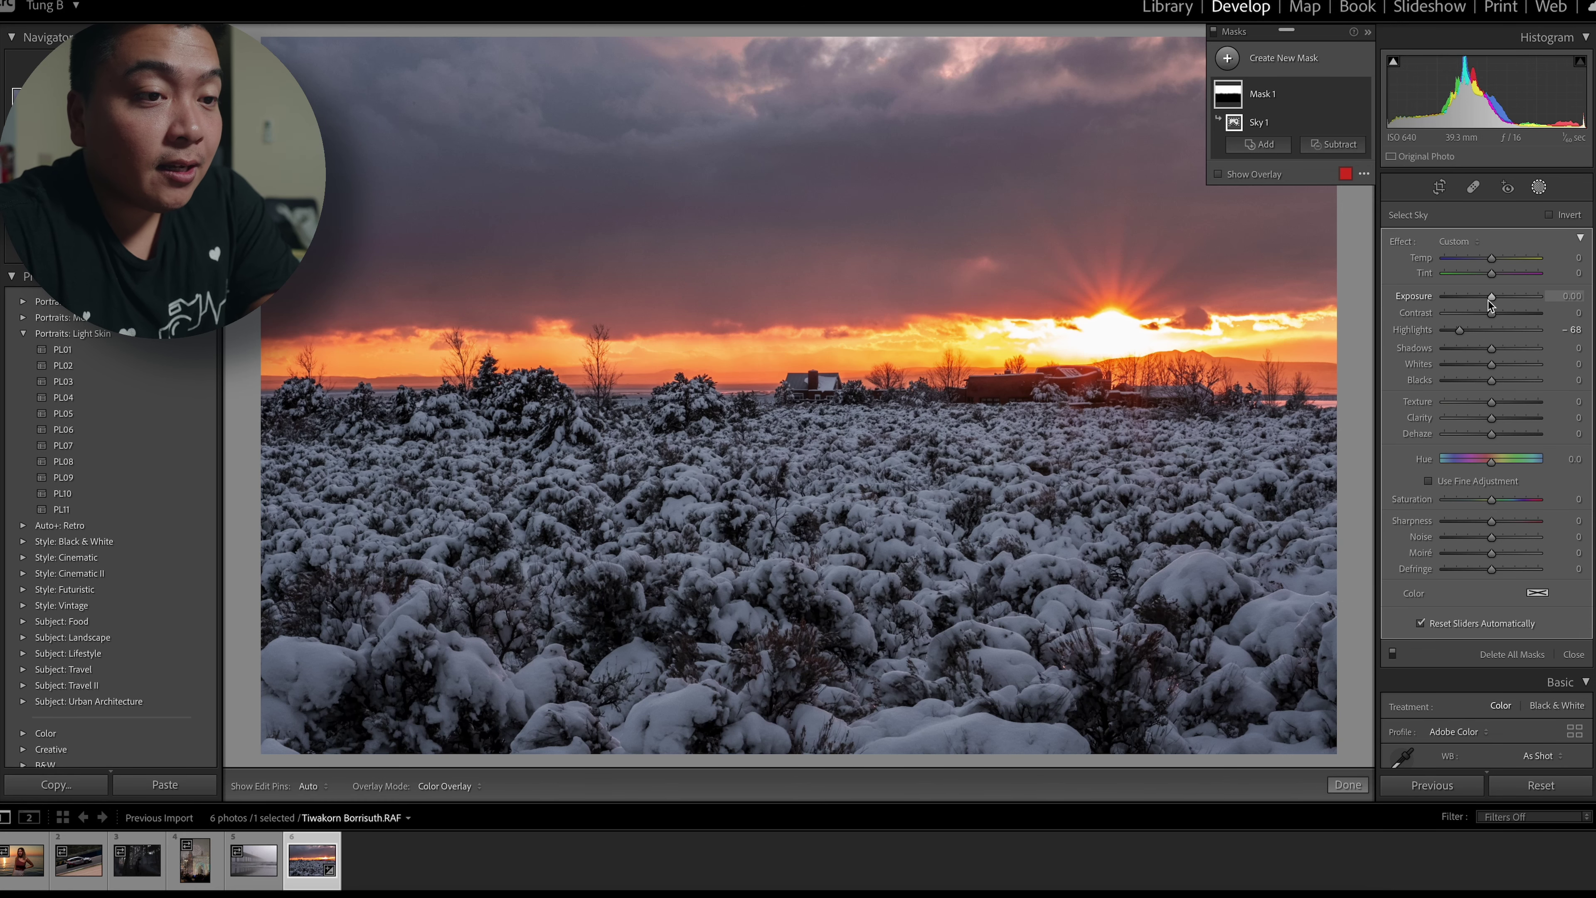
{"action": "left_click_drag", "start_coordinate": [1491, 300], "coordinate": [1486, 303]}
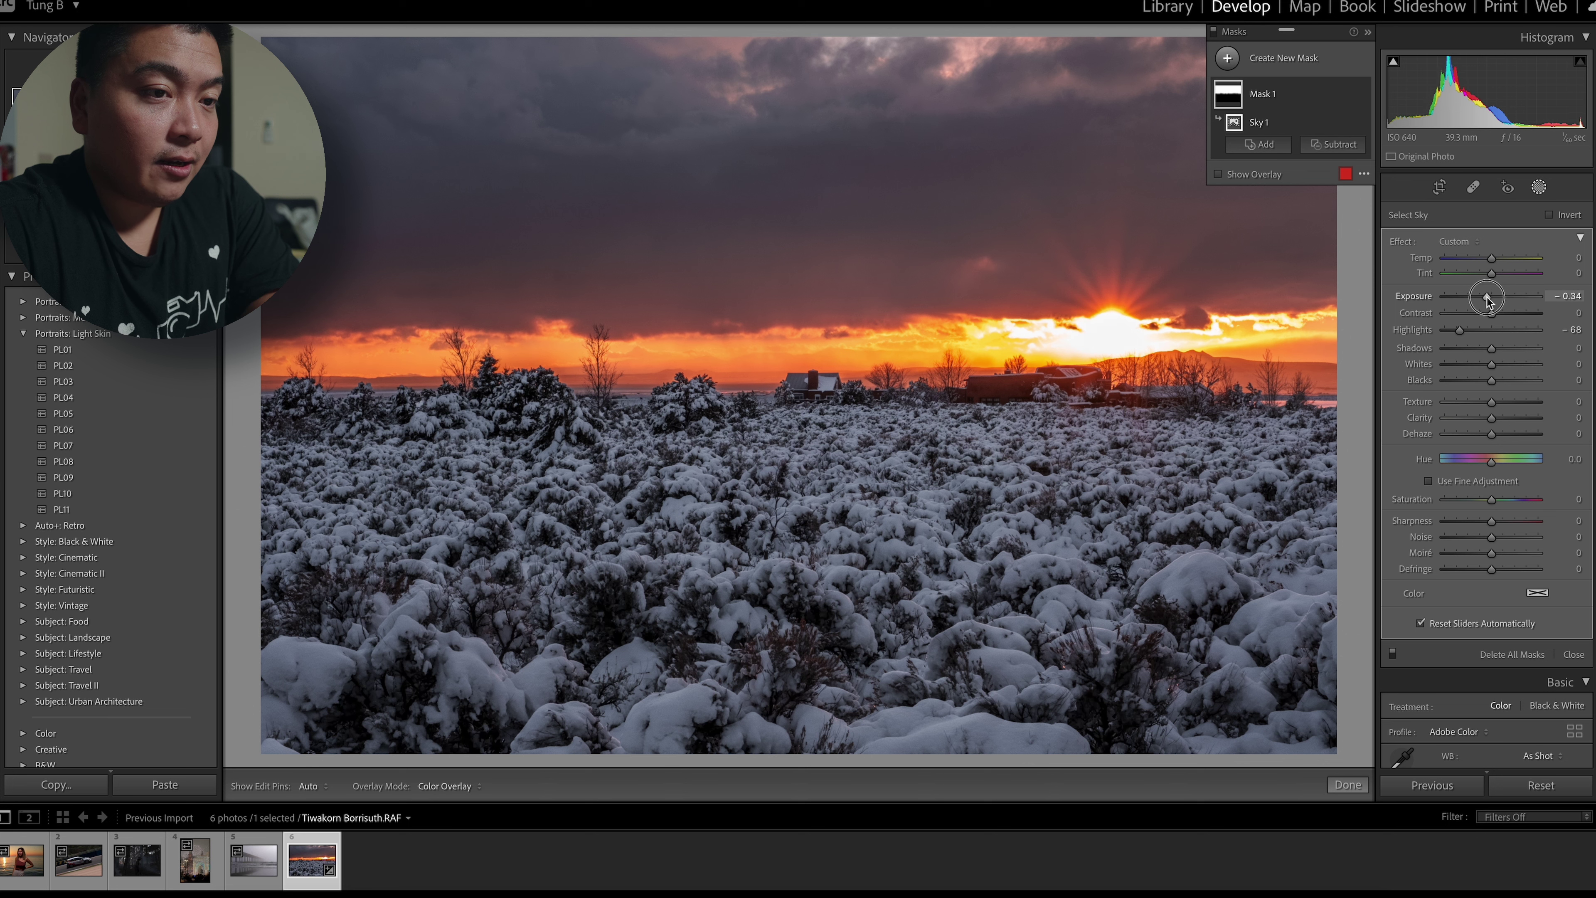
{"action": "left_click_drag", "start_coordinate": [1487, 301], "coordinate": [1488, 375]}
{"action": "scroll", "coordinate": [1508, 376], "scroll_direction": "down", "scroll_amount": 2}
Set the sky mask's Hue to -17 and Saturation to 10, comparing with the original.
{"action": "key", "text": "ctrl+z"}
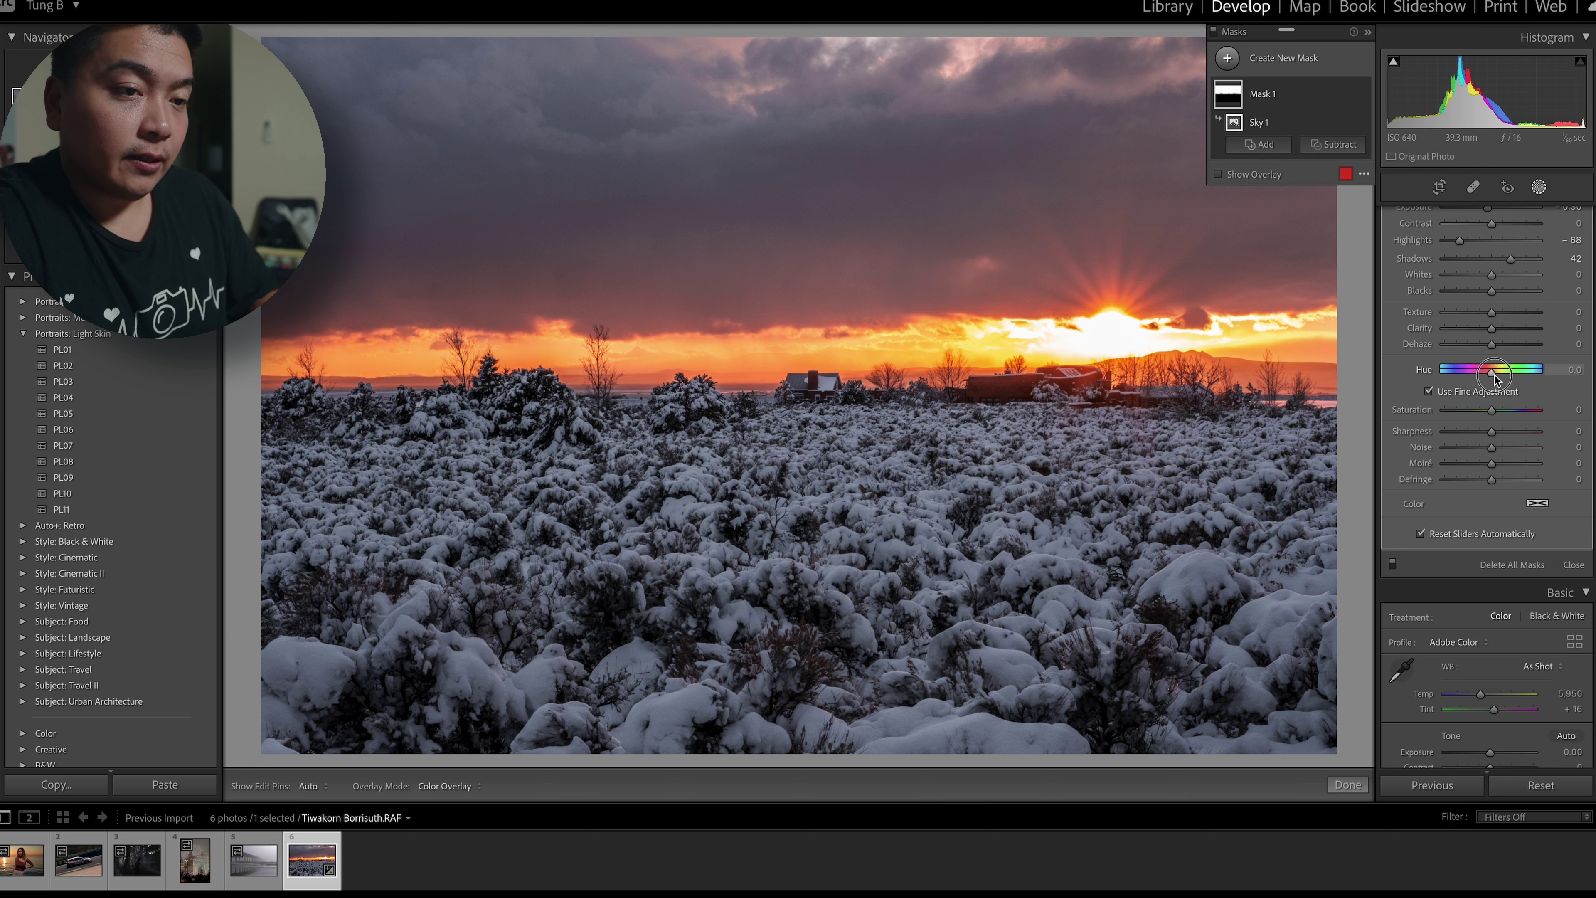
{"action": "mouse_move", "coordinate": [1494, 377]}
{"action": "left_mouse_down"}
{"action": "mouse_move", "coordinate": [1462, 376]}
{"action": "mouse_move", "coordinate": [1538, 385]}
{"action": "mouse_move", "coordinate": [1481, 387]}
{"action": "mouse_move", "coordinate": [1499, 394]}
{"action": "left_mouse_up"}
{"action": "scroll", "coordinate": [1477, 388], "scroll_direction": "down", "scroll_amount": 1}
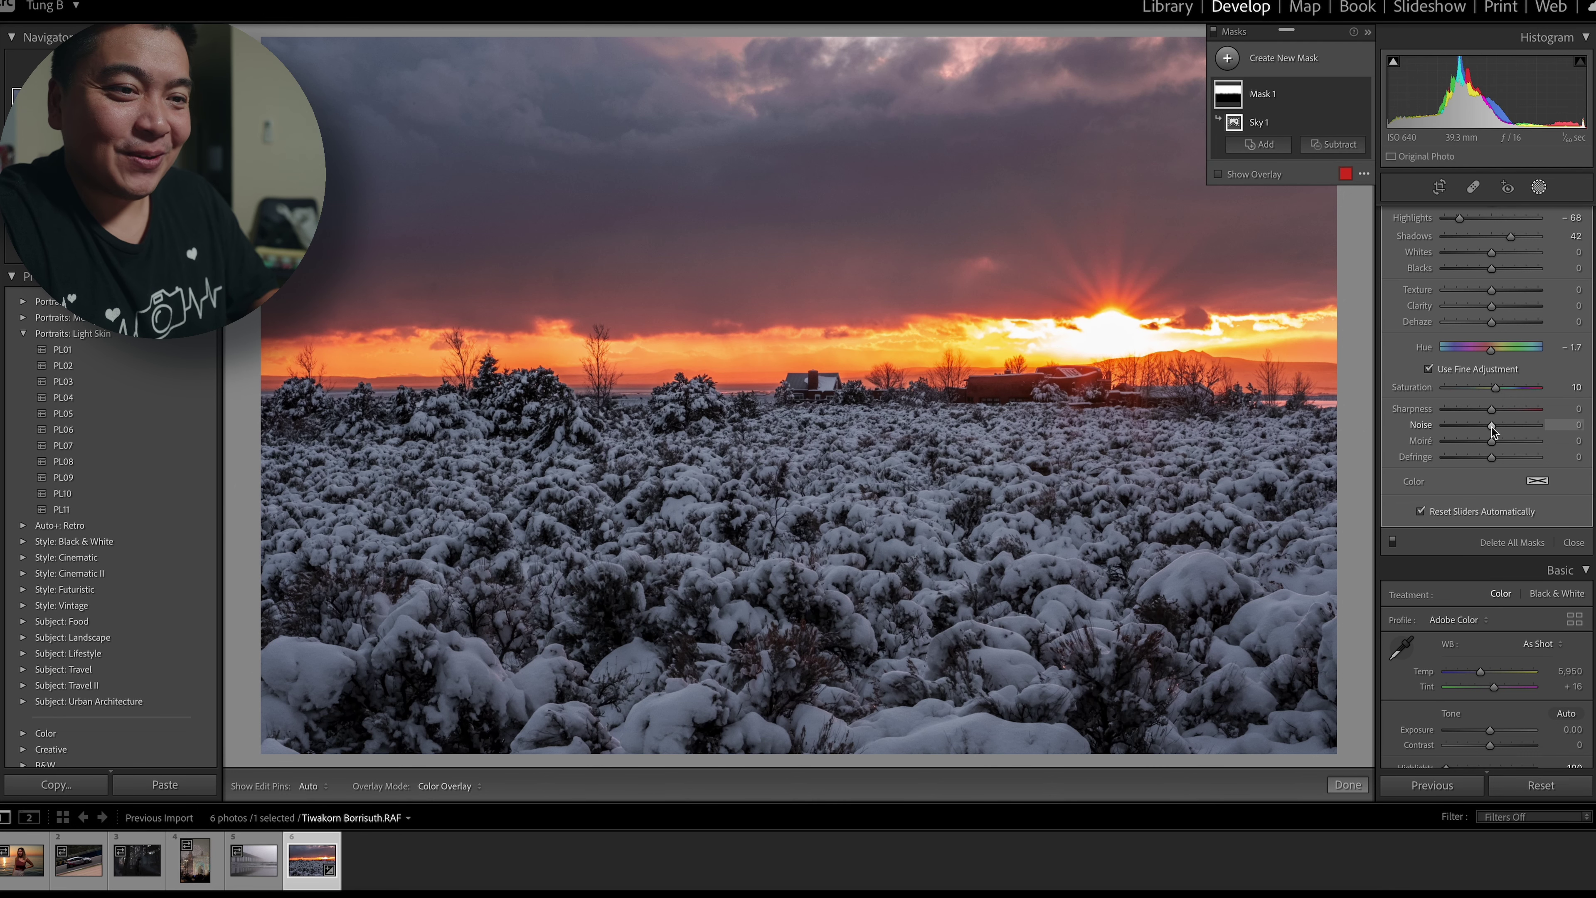
{"action": "scroll", "coordinate": [1491, 426], "scroll_direction": "down", "scroll_amount": 3}
{"action": "scroll", "coordinate": [1491, 427], "scroll_direction": "up", "scroll_amount": 6}
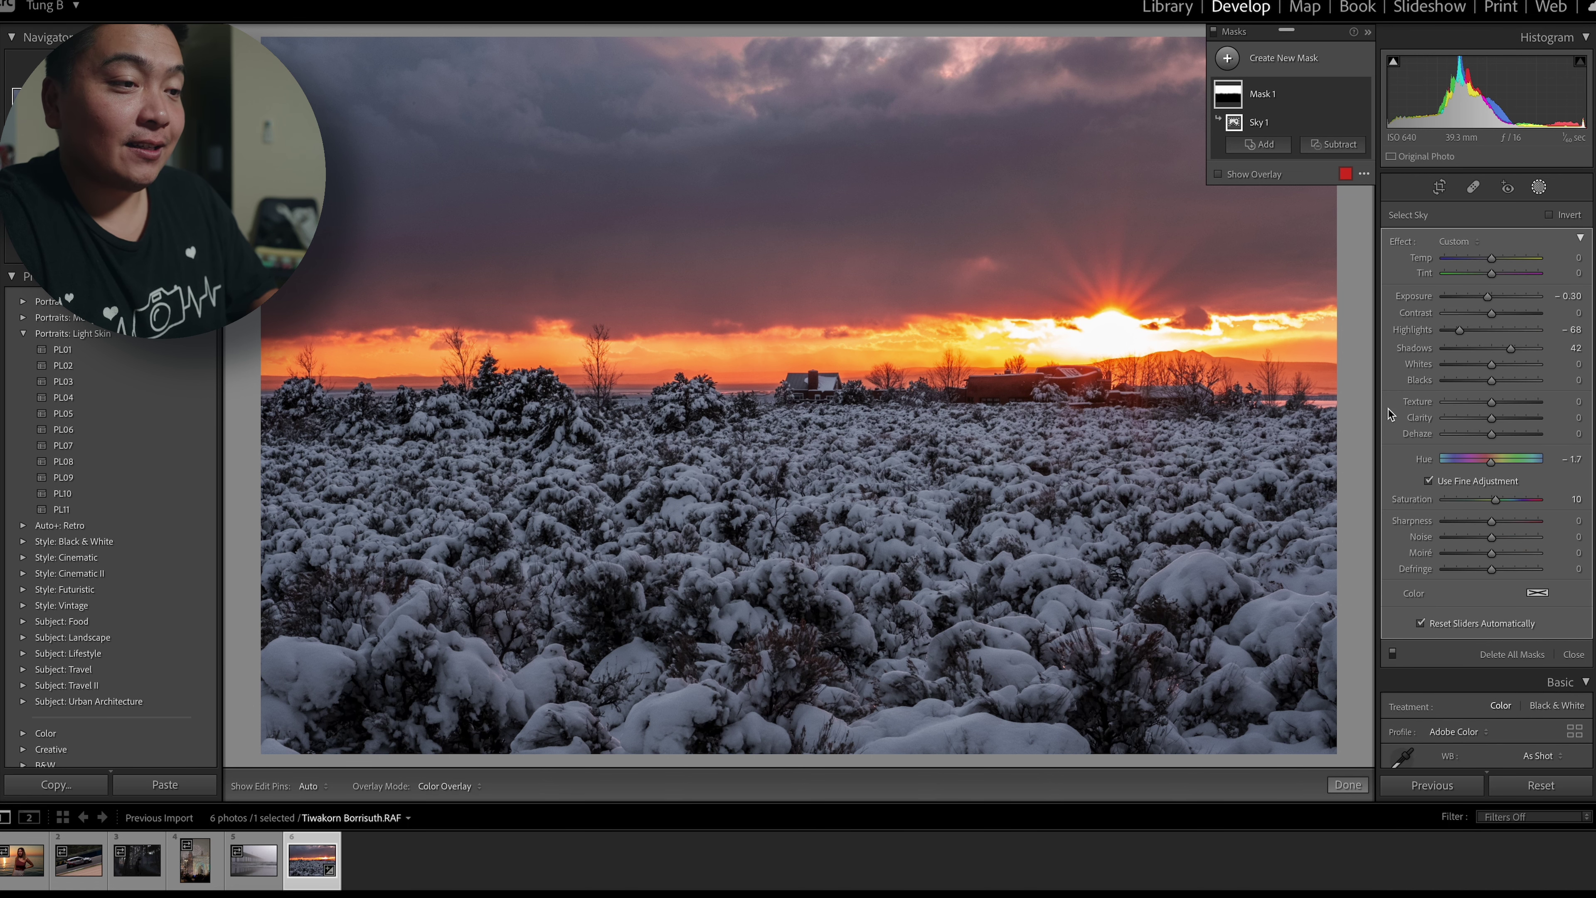
{"action": "key", "text": "backslash"}
{"action": "key", "text": "backslash"}
{"action": "key", "text": "backslash"}
{"action": "key", "text": "backslash"}
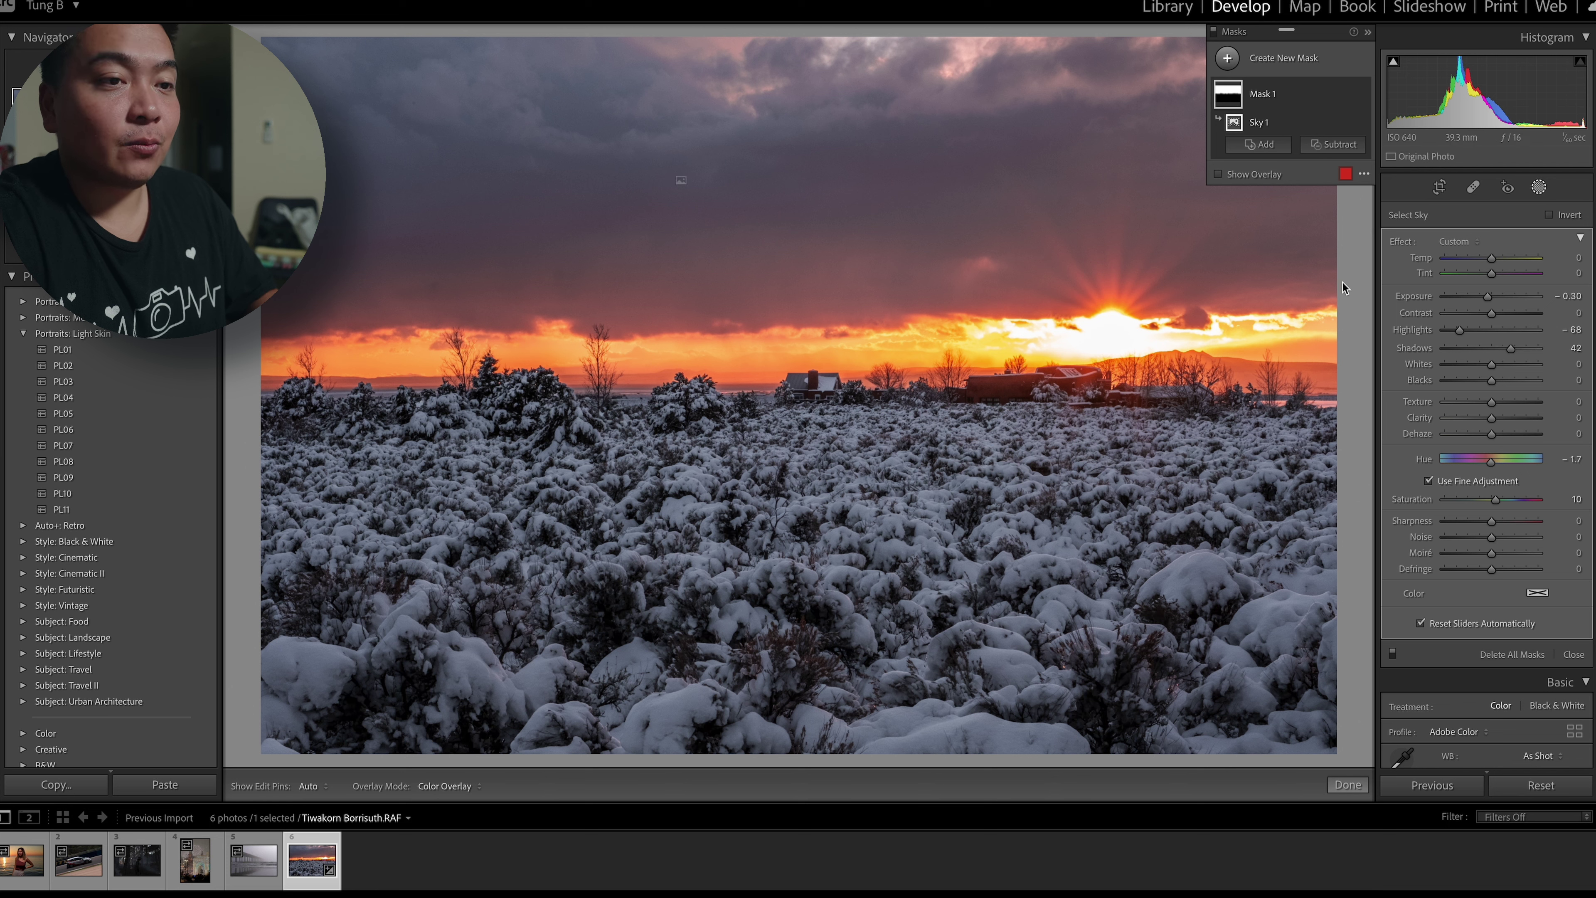
{"action": "scroll", "coordinate": [1491, 377], "scroll_direction": "down", "scroll_amount": 2}
{"action": "scroll", "coordinate": [1491, 314], "scroll_direction": "up", "scroll_amount": 2}
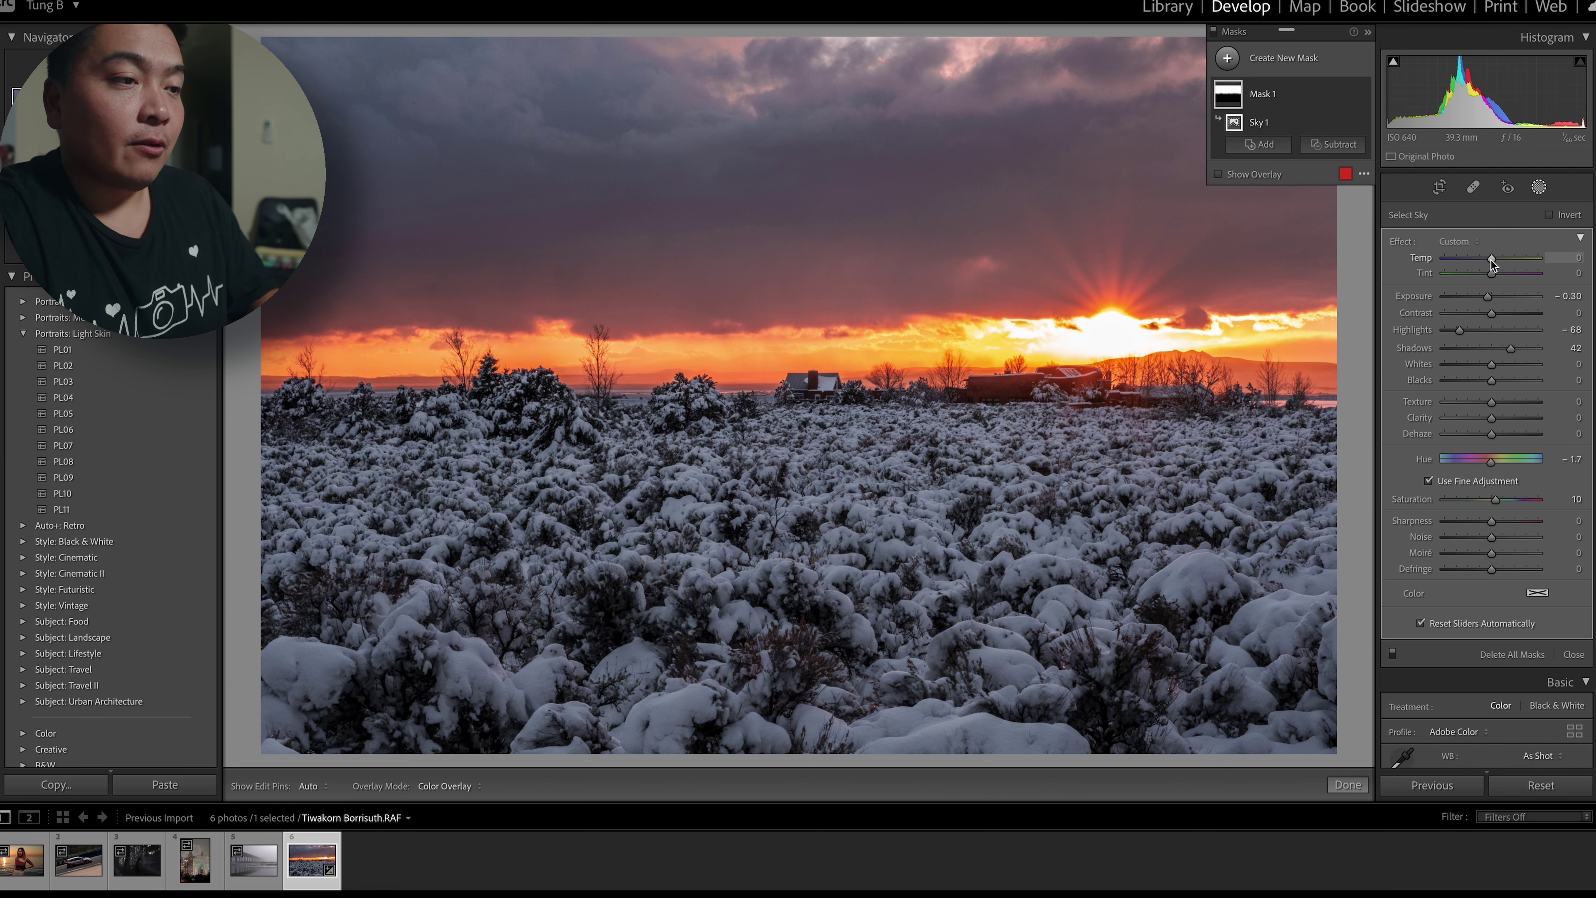
Warm the sky mask with Temp 11 and Tint 10.
{"action": "left_click_drag", "start_coordinate": [1491, 262], "coordinate": [1499, 283]}
{"action": "scroll", "coordinate": [1484, 356], "scroll_direction": "down", "scroll_amount": 5}
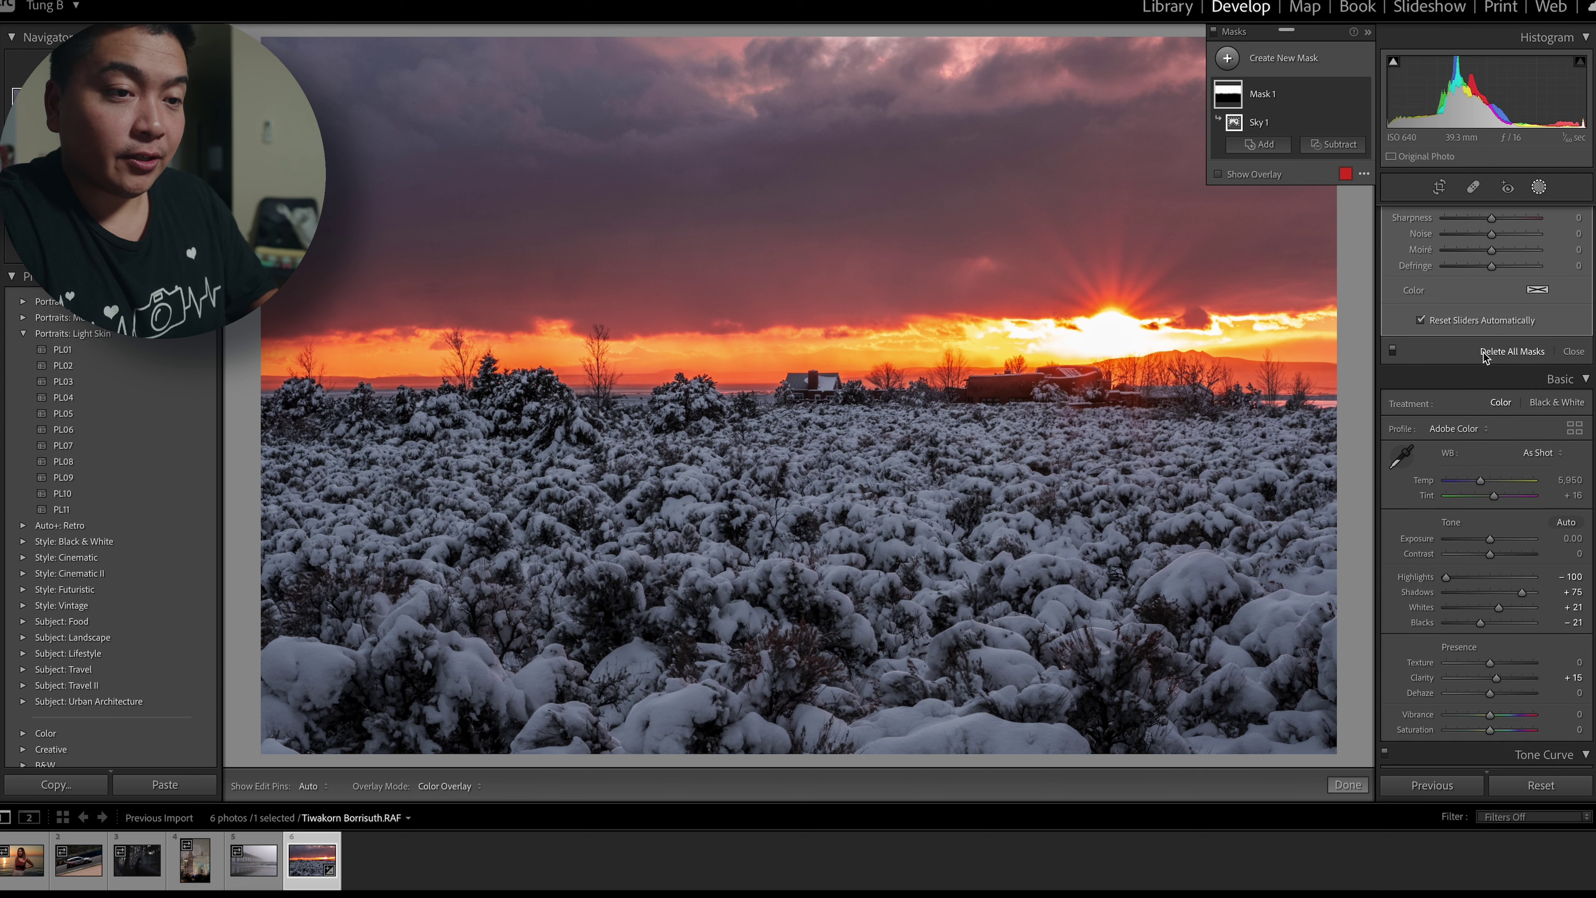
{"action": "scroll", "coordinate": [1461, 442], "scroll_direction": "down", "scroll_amount": 3}
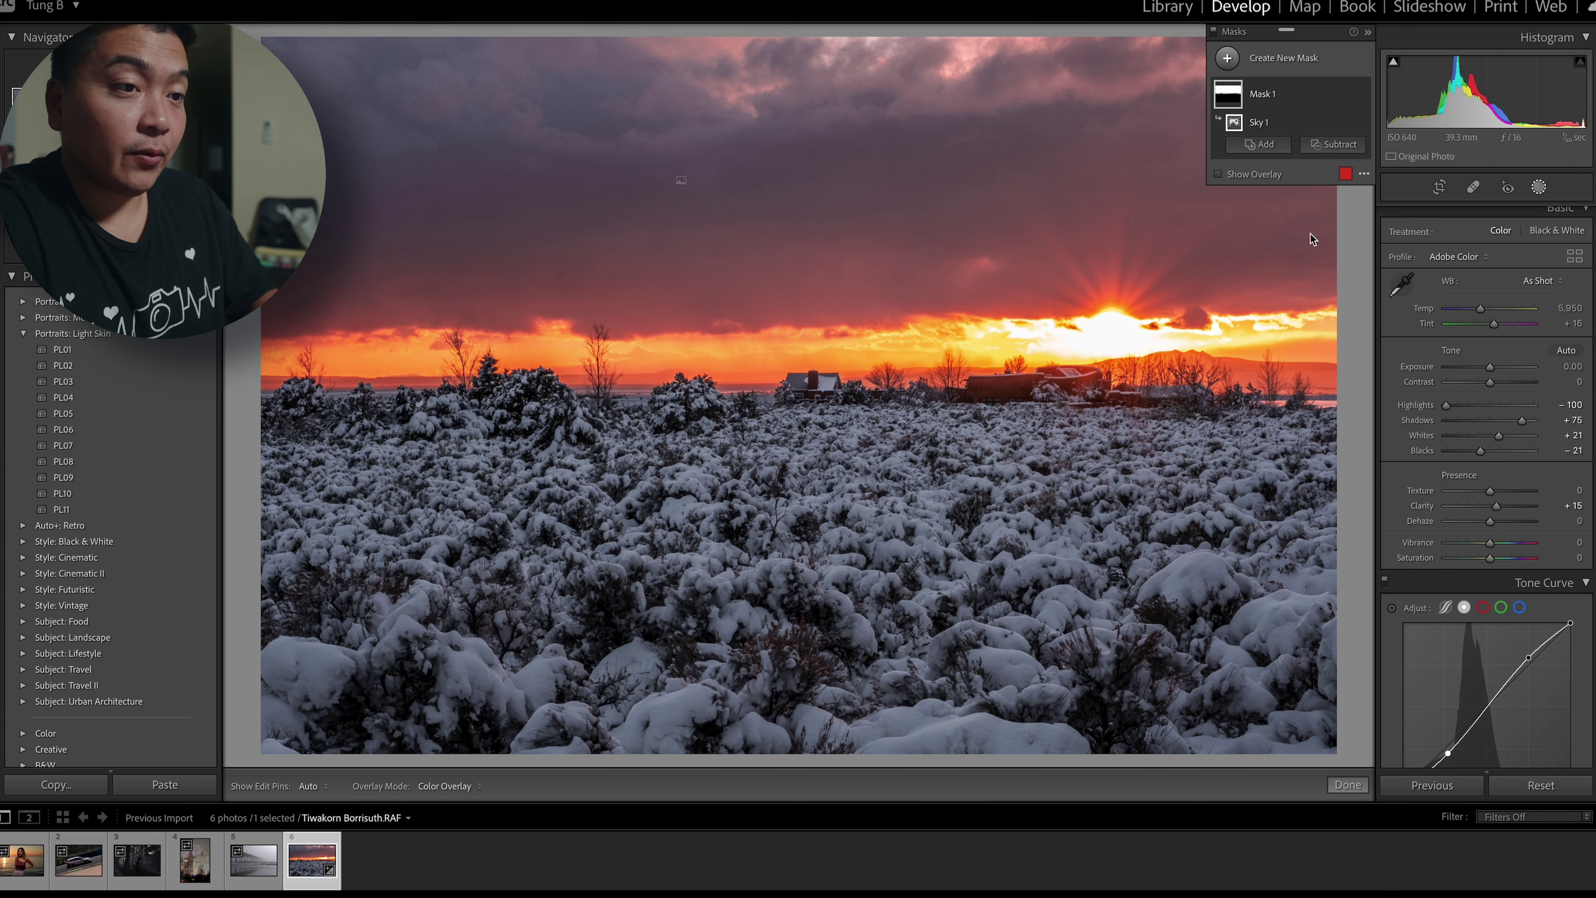
{"action": "left_click", "coordinate": [1303, 130]}
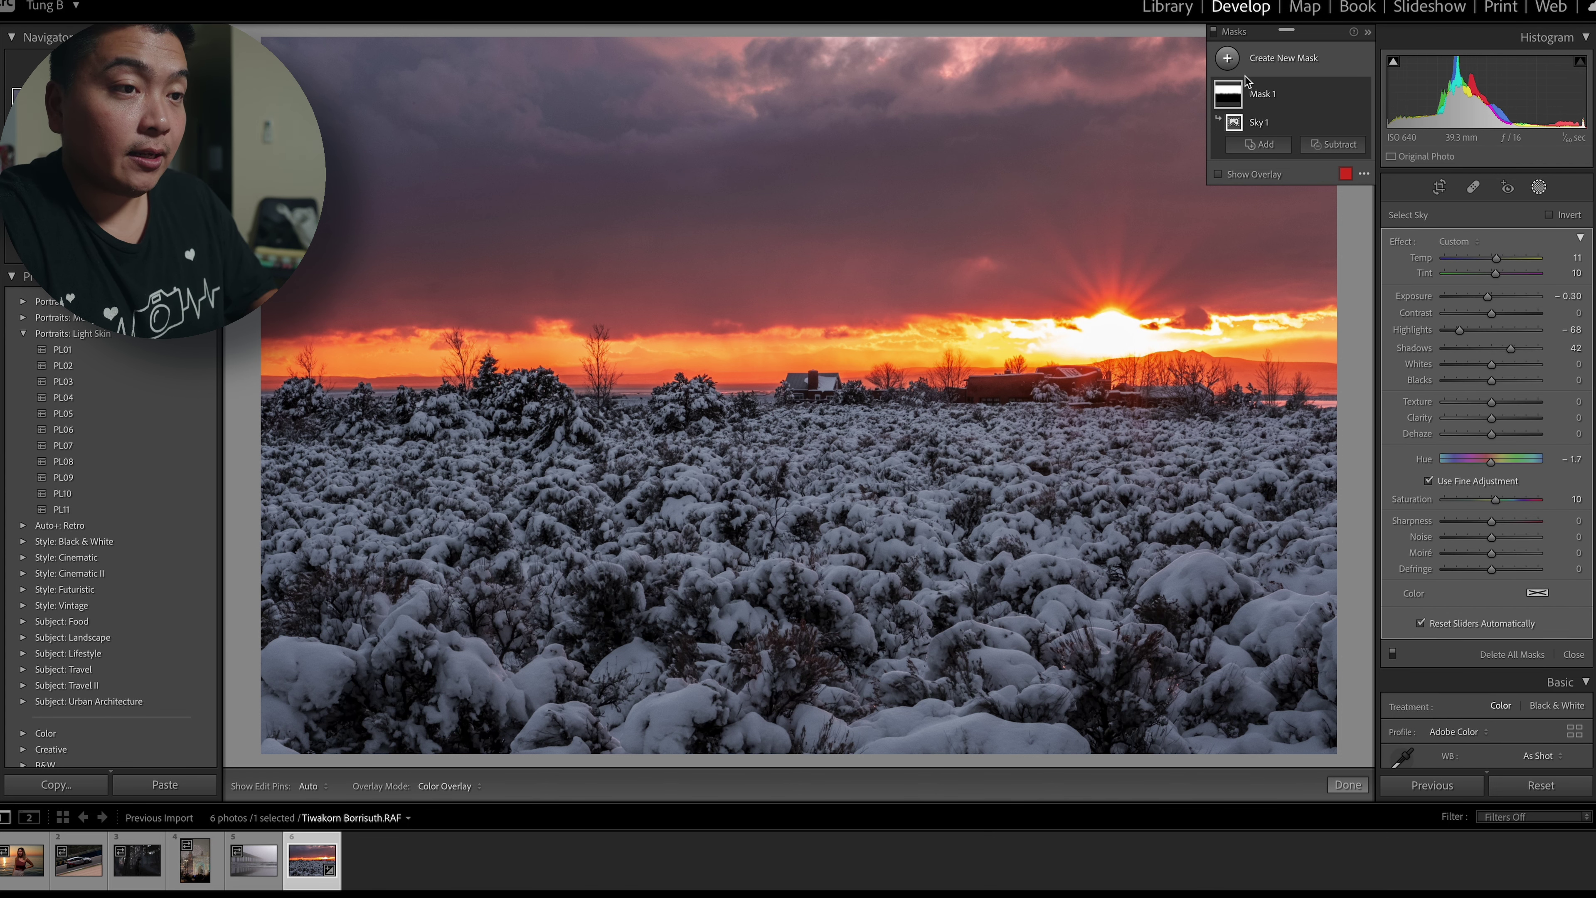
{"action": "left_click", "coordinate": [1227, 59]}
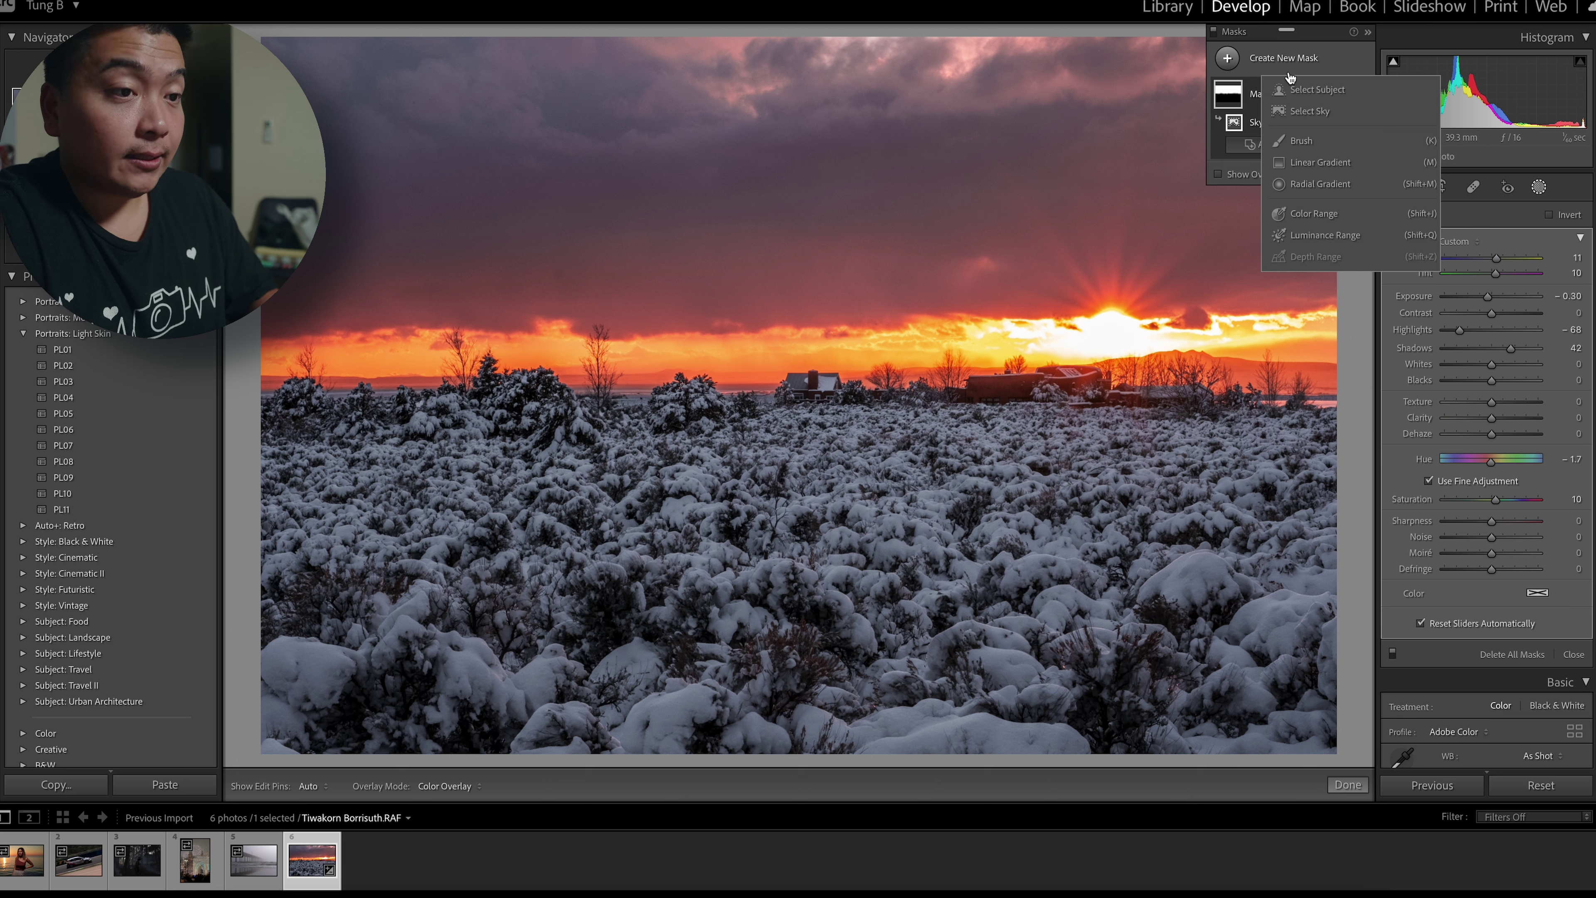
Draw a linear gradient up from the bottom edge with Exposure -0.74 and Whites 17.
{"action": "left_click", "coordinate": [1304, 165]}
{"action": "left_click_drag", "start_coordinate": [817, 752], "coordinate": [817, 219]}
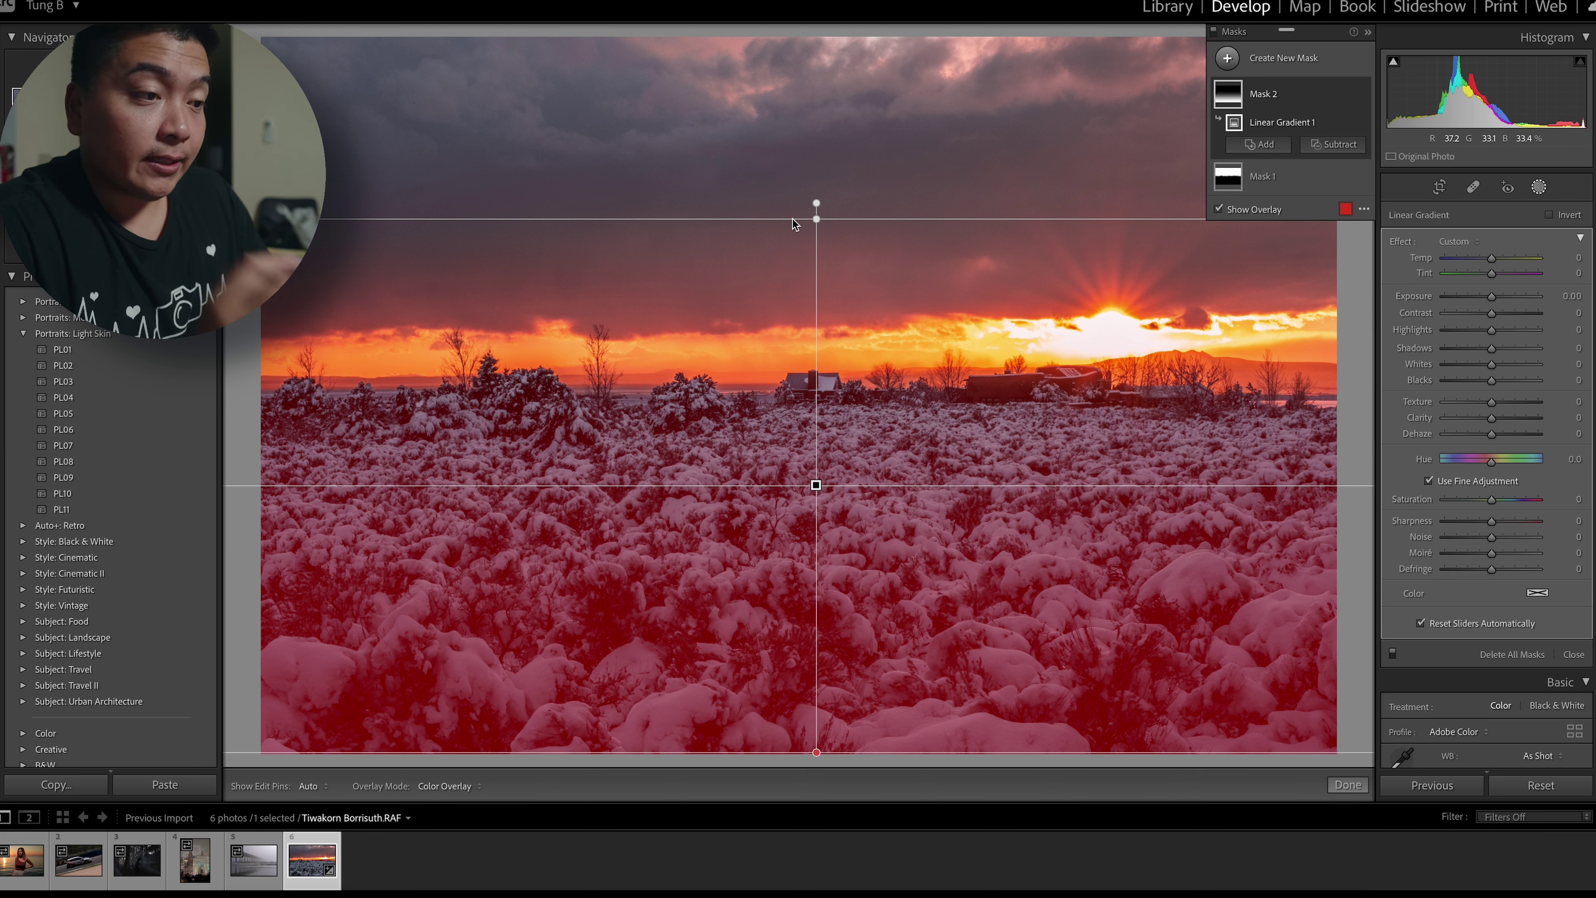
{"action": "key", "text": "o"}
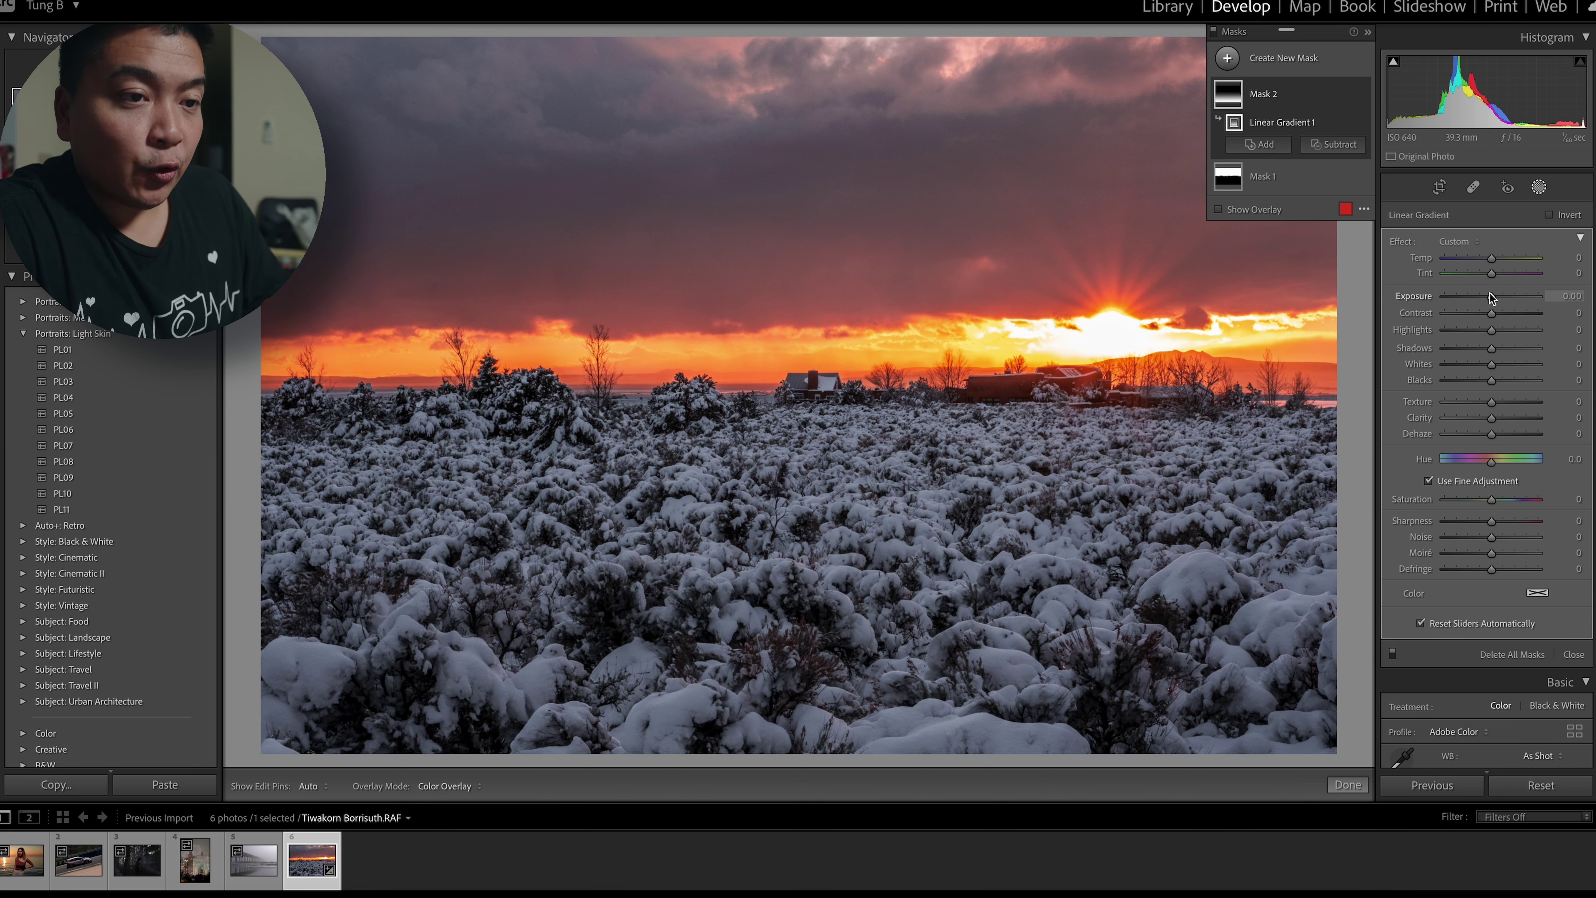
{"action": "left_click_drag", "start_coordinate": [1493, 302], "coordinate": [1488, 303]}
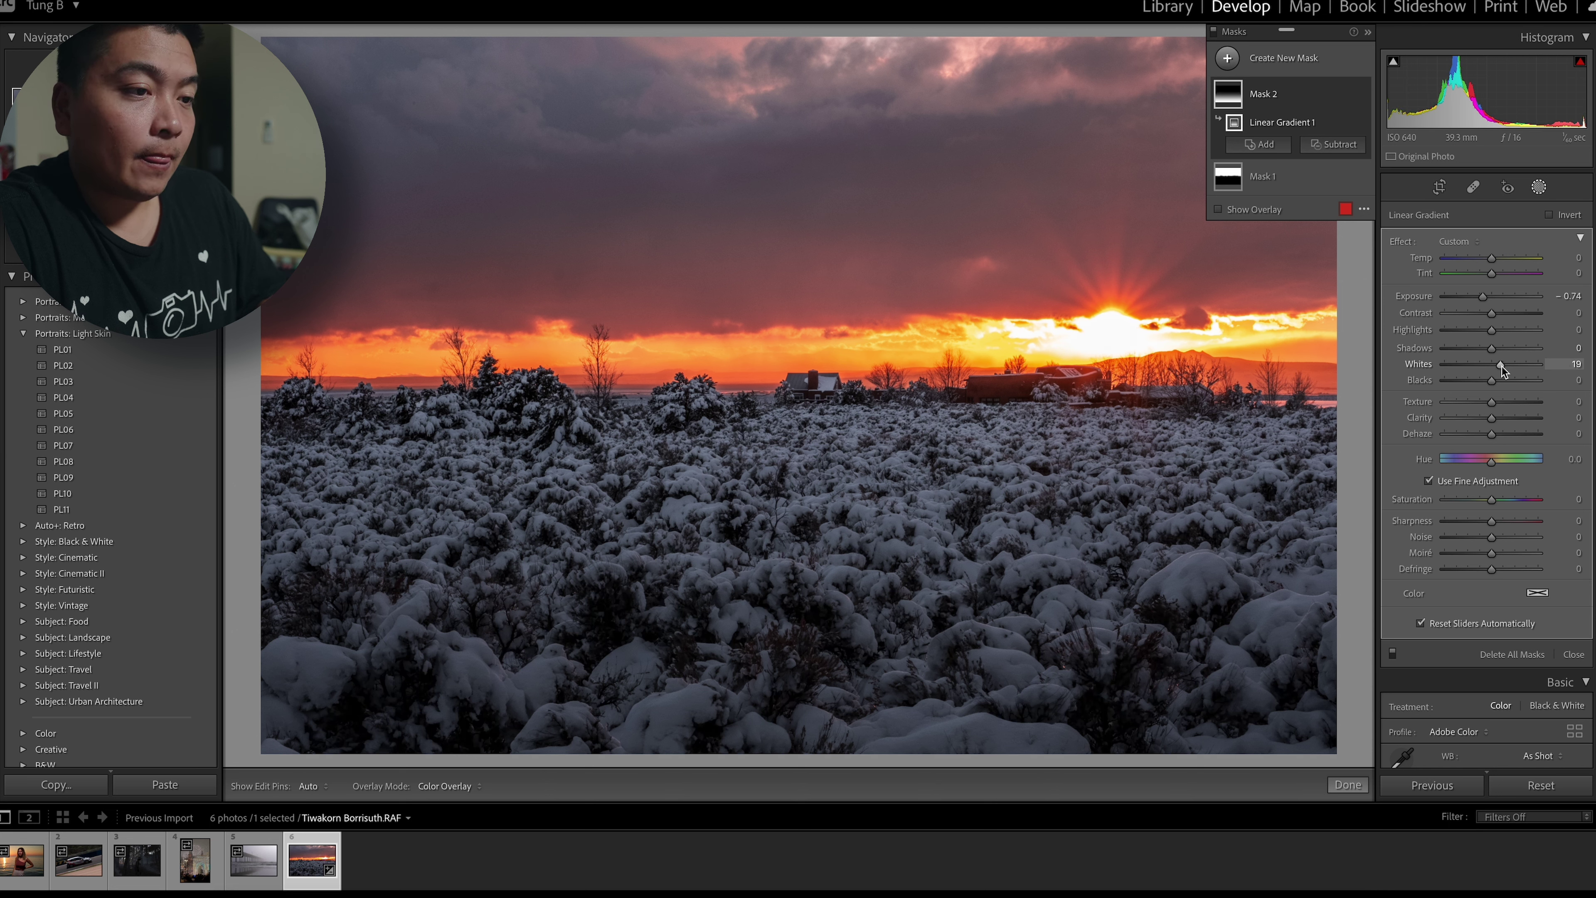
{"action": "left_click_drag", "start_coordinate": [1501, 366], "coordinate": [1498, 365]}
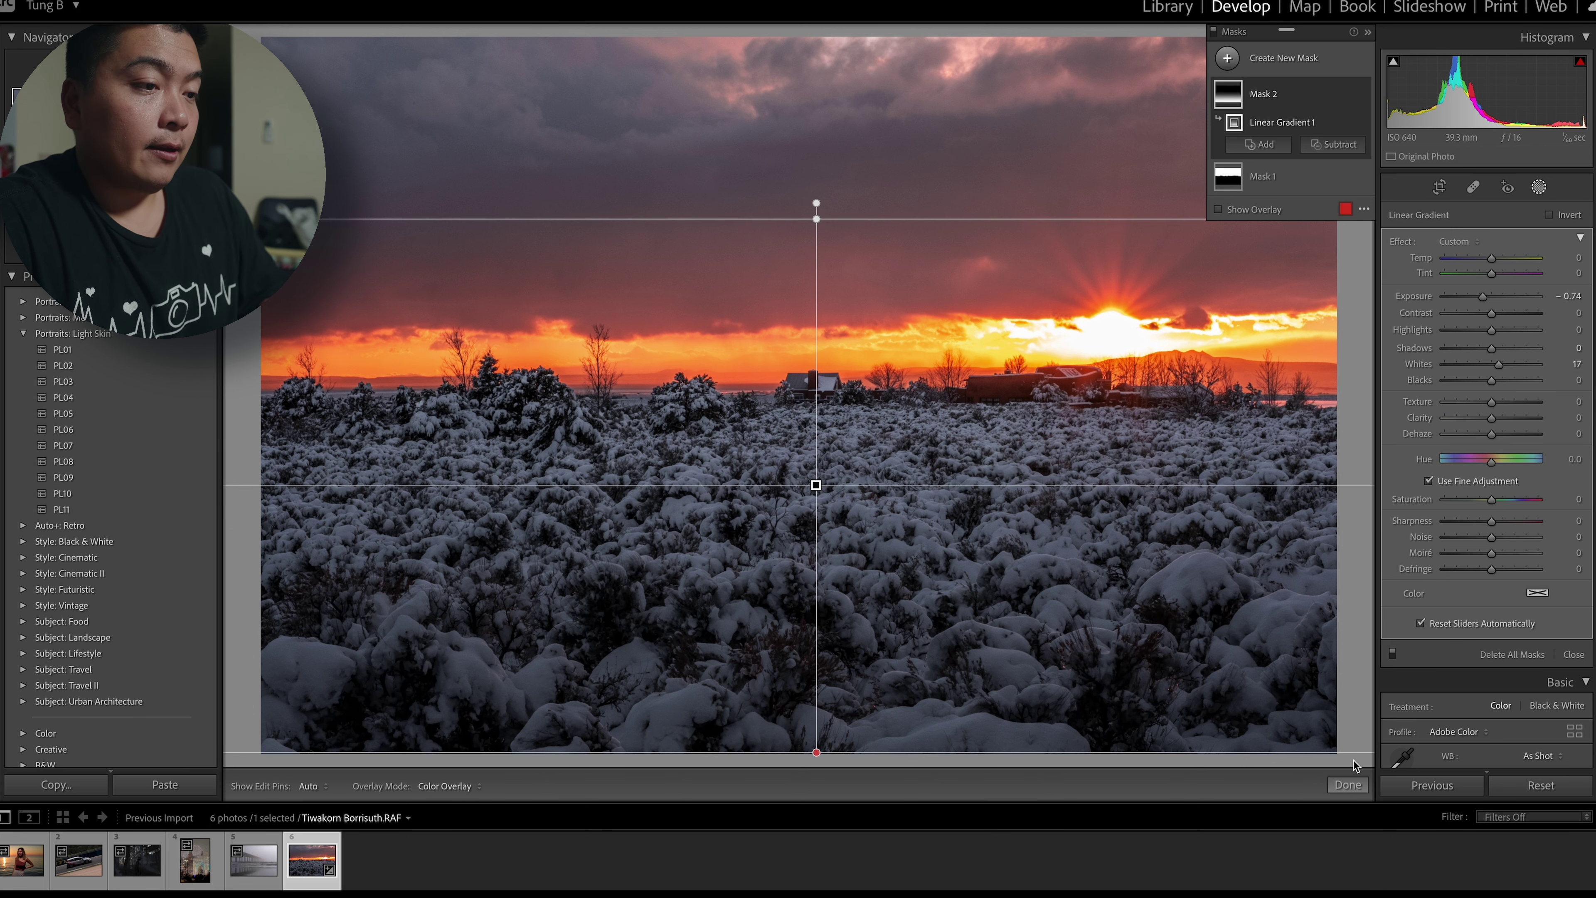
{"action": "key", "text": "backslash"}
{"action": "key", "text": "backslash"}
{"action": "key", "text": "backslash"}
{"action": "key", "text": "backslash"}
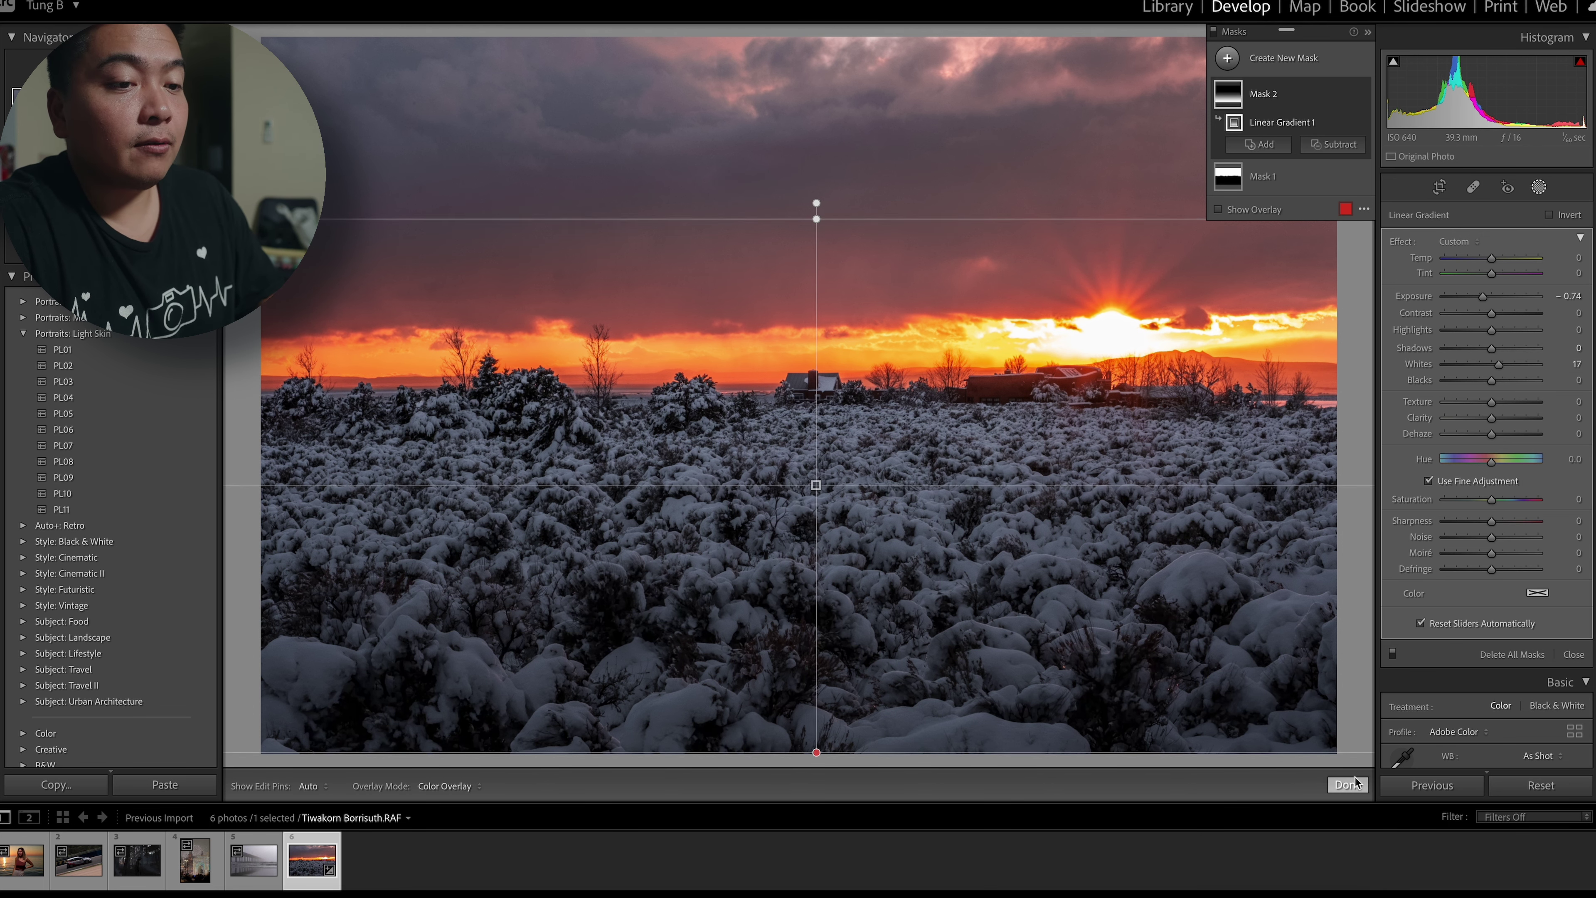
{"action": "left_click", "coordinate": [1351, 783]}
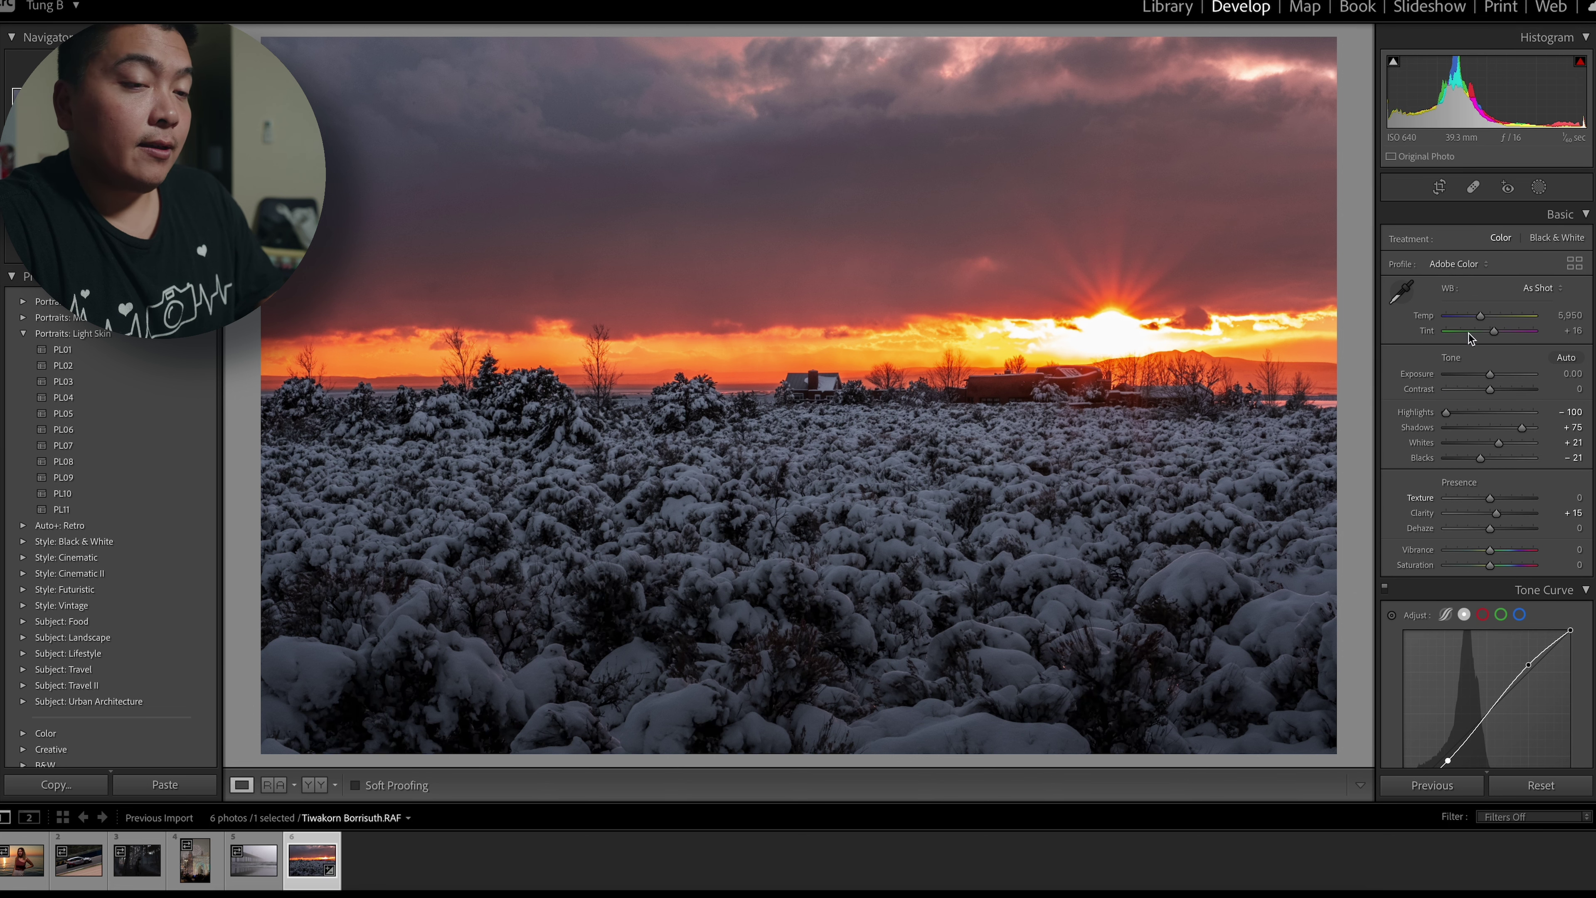
{"action": "left_click", "coordinate": [1538, 188]}
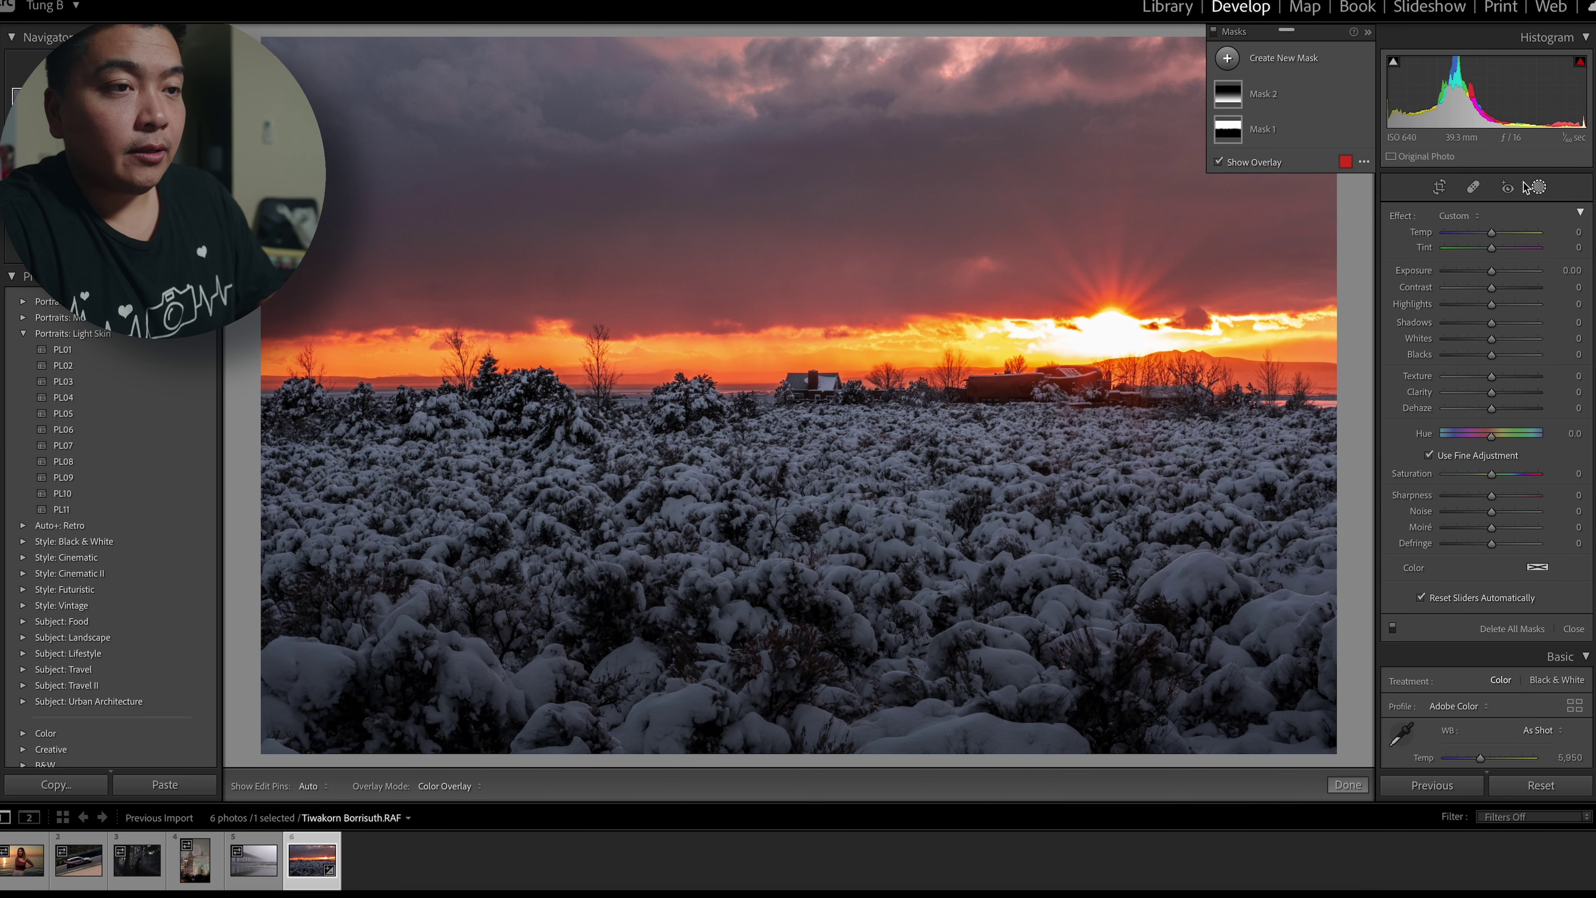
{"action": "left_click", "coordinate": [1285, 57]}
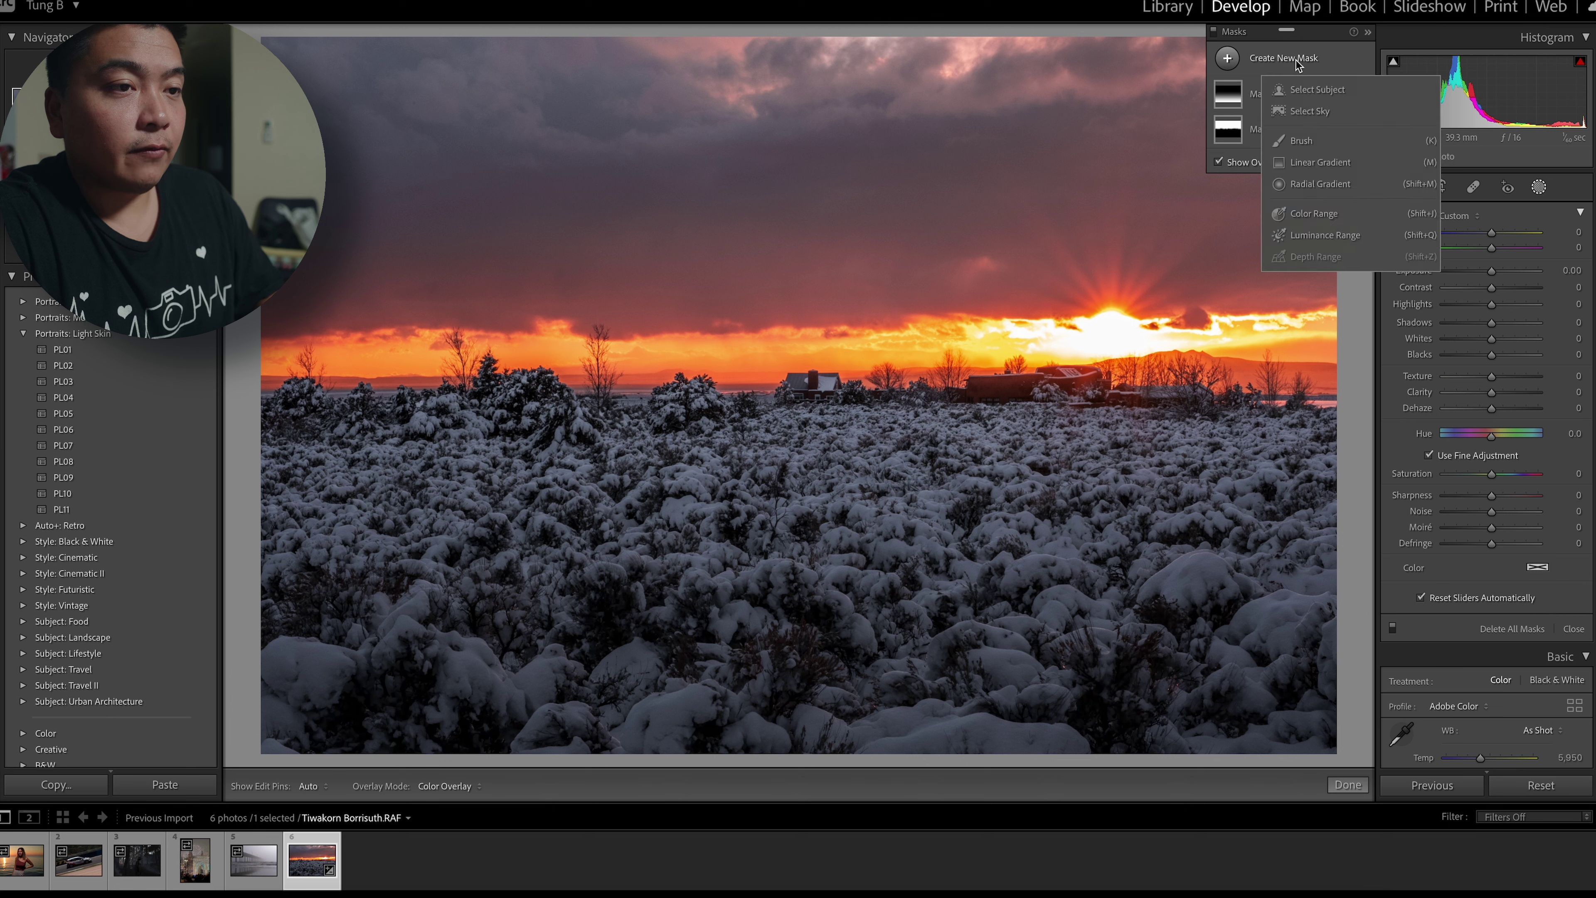
Place a radial gradient over the setting sun with Temp 12 and Highlights 4.
{"action": "left_click", "coordinate": [1317, 190]}
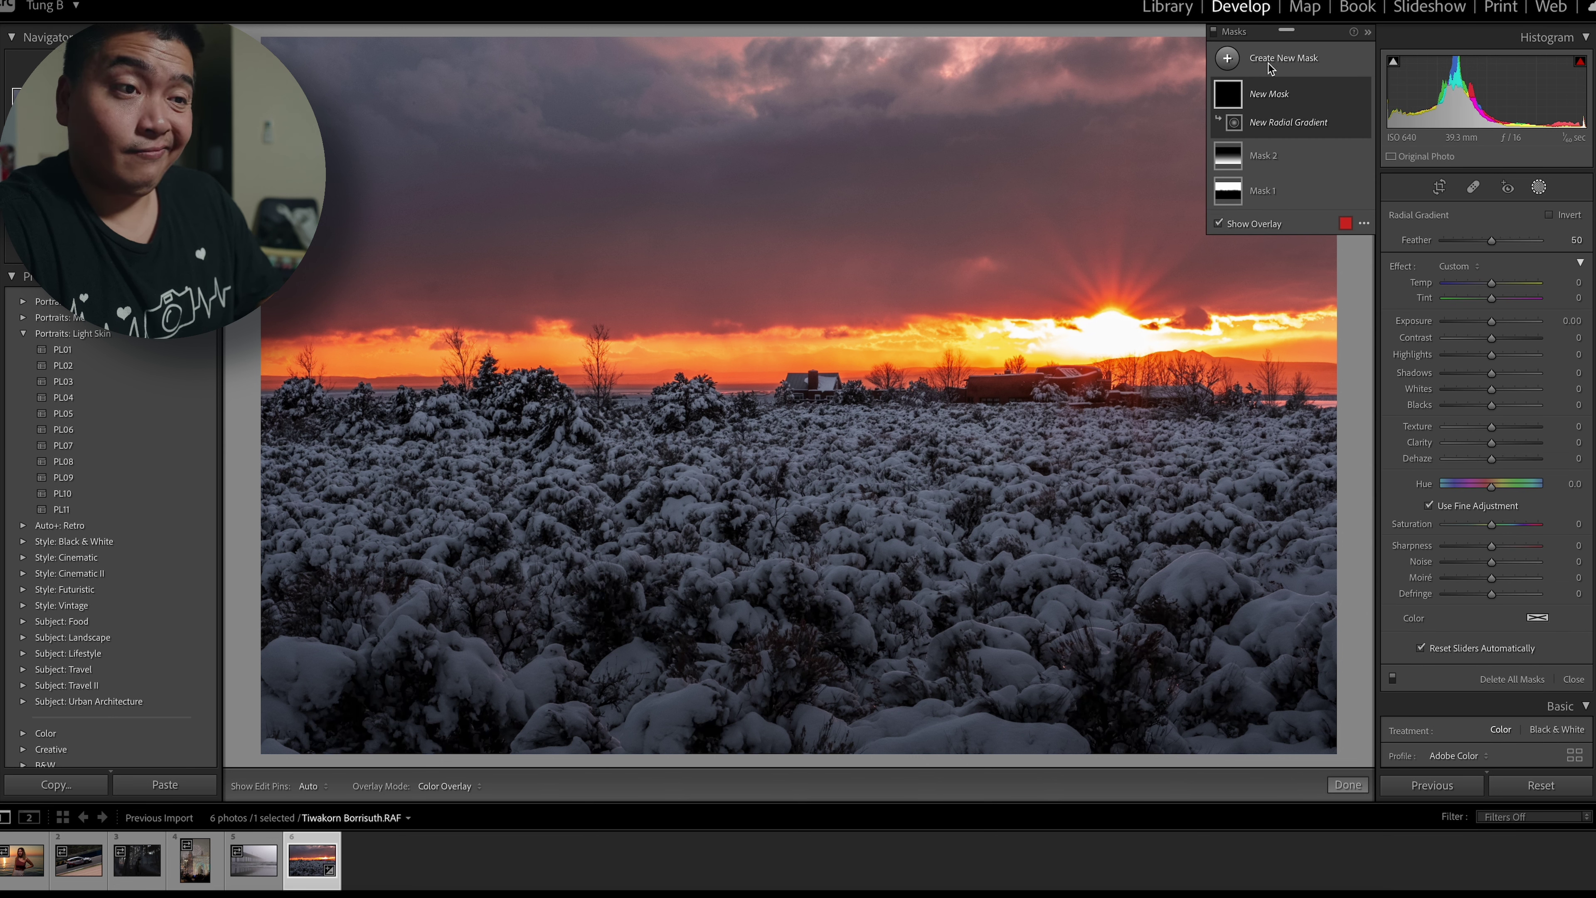
{"action": "left_click", "coordinate": [1229, 59]}
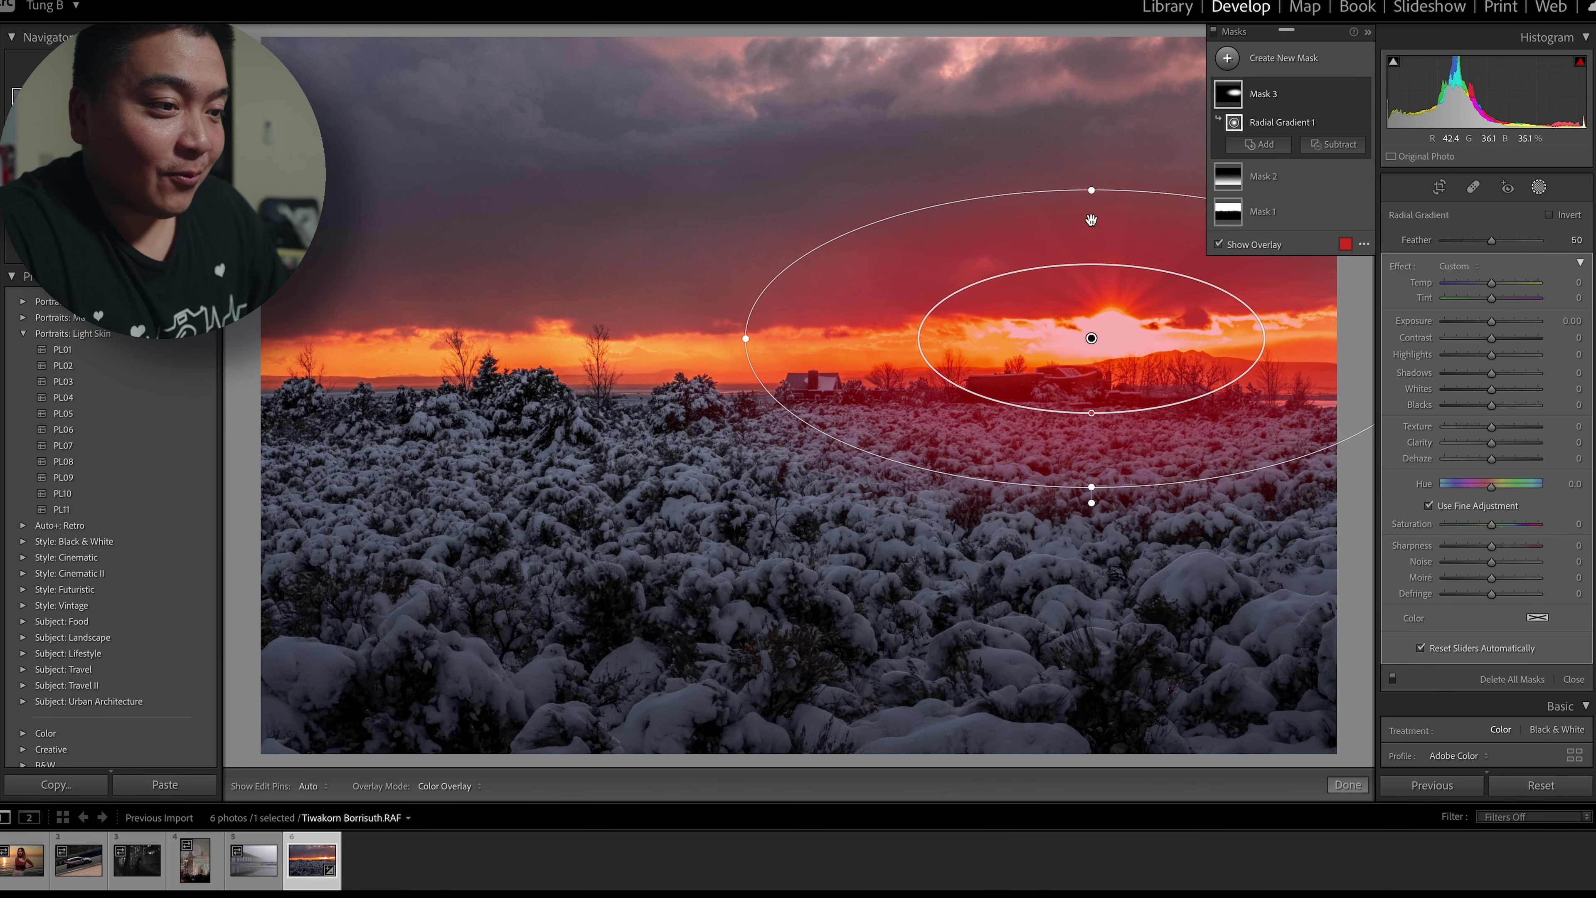
{"action": "left_click_drag", "start_coordinate": [1075, 338], "coordinate": [1071, 334]}
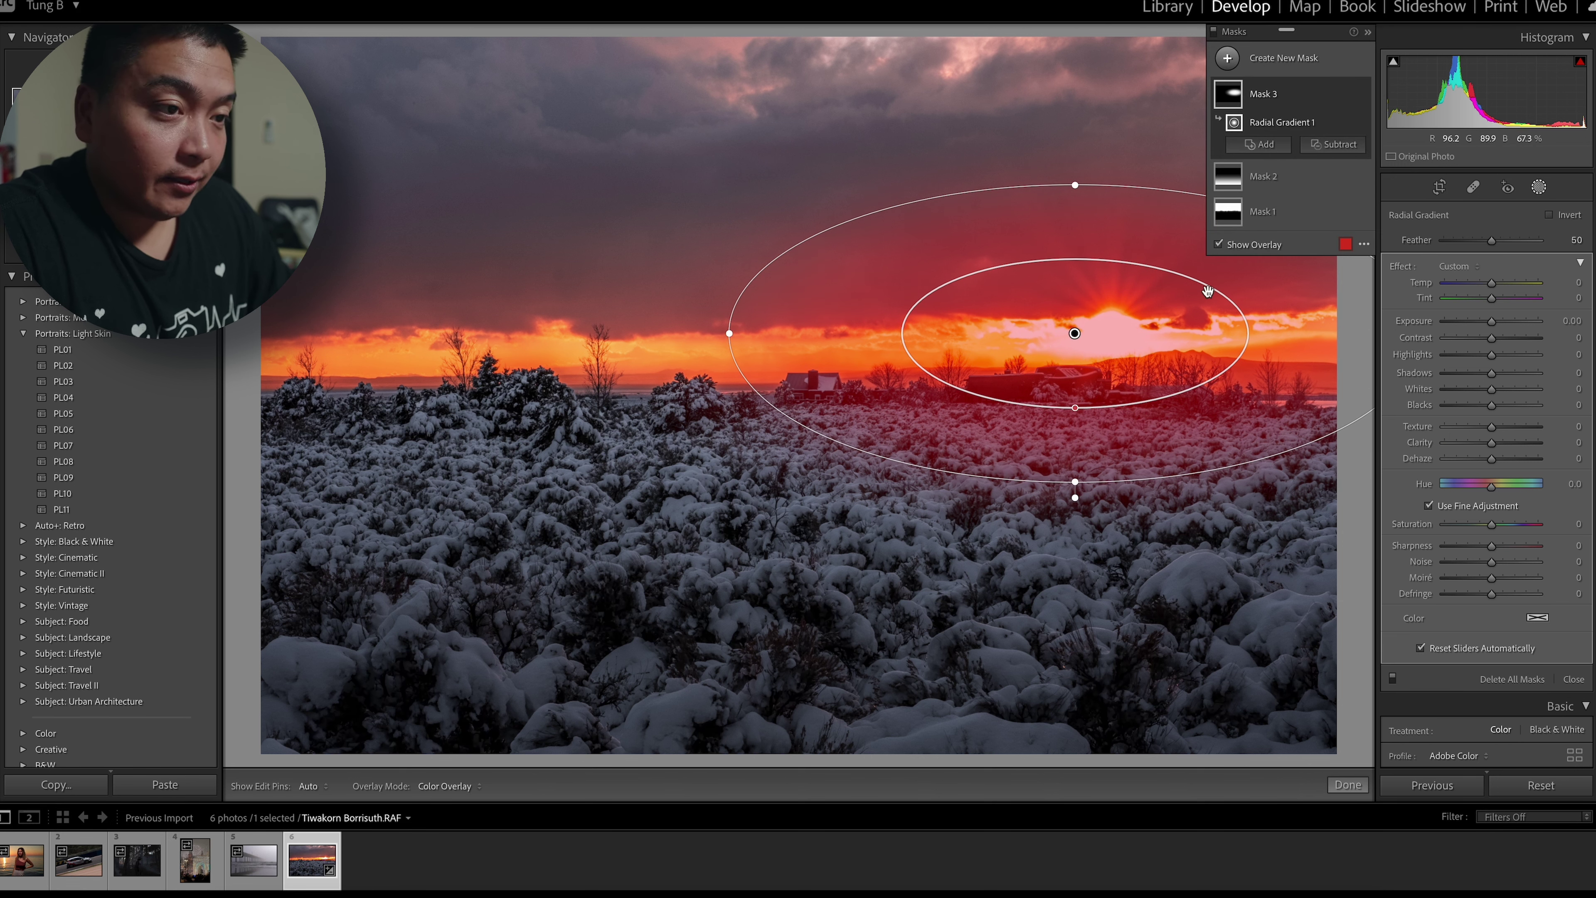
{"action": "left_click_drag", "start_coordinate": [1494, 321], "coordinate": [1494, 323]}
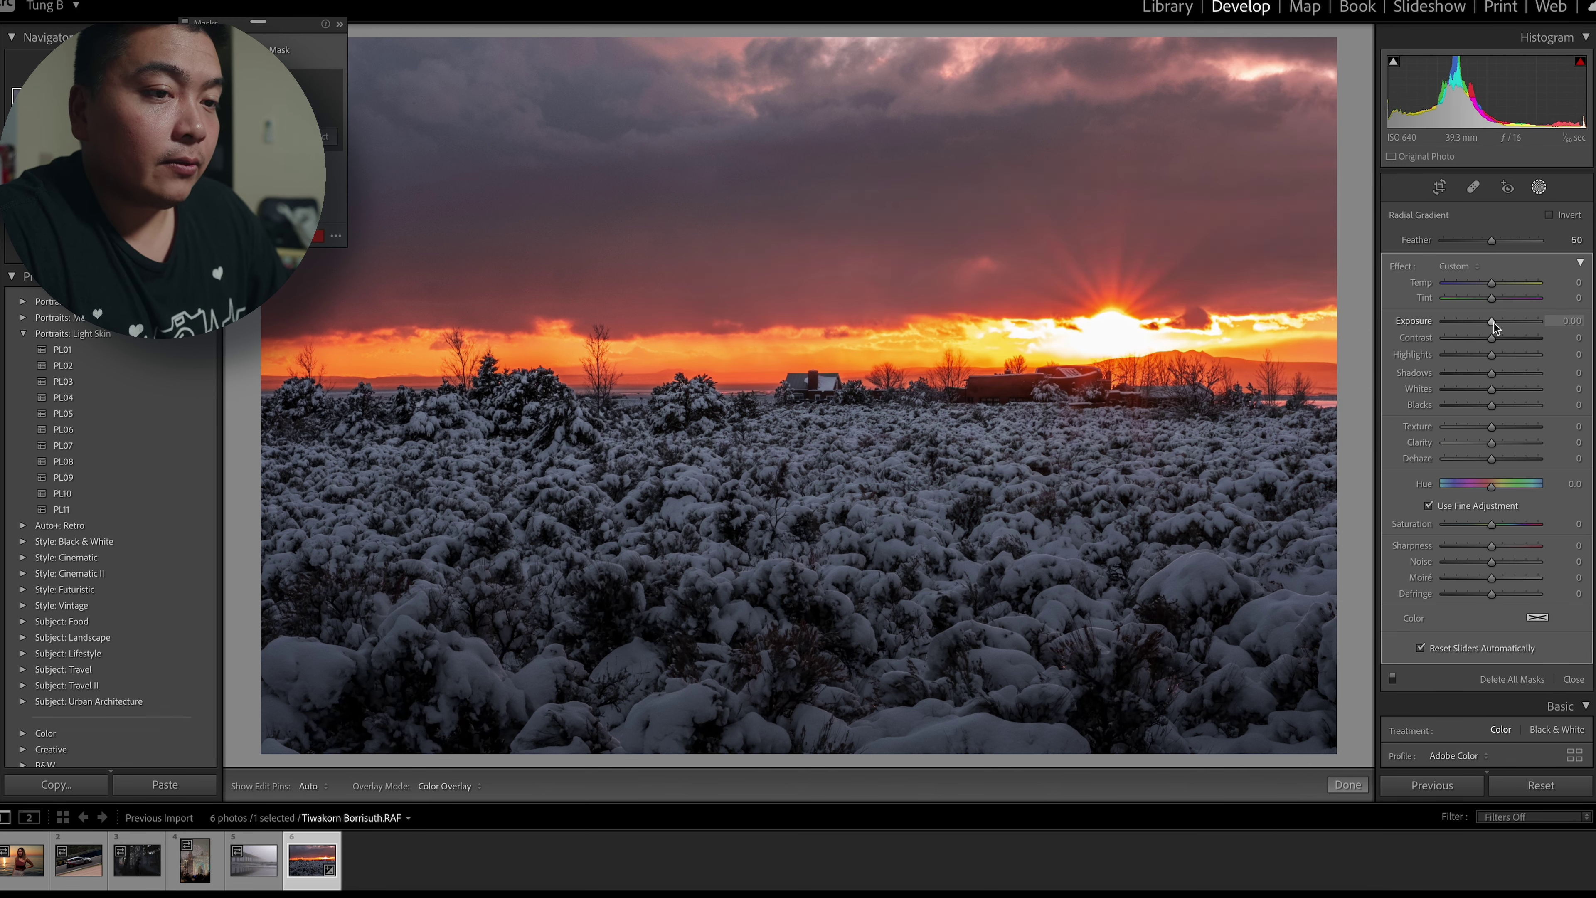
{"action": "left_click_drag", "start_coordinate": [1492, 283], "coordinate": [1495, 284]}
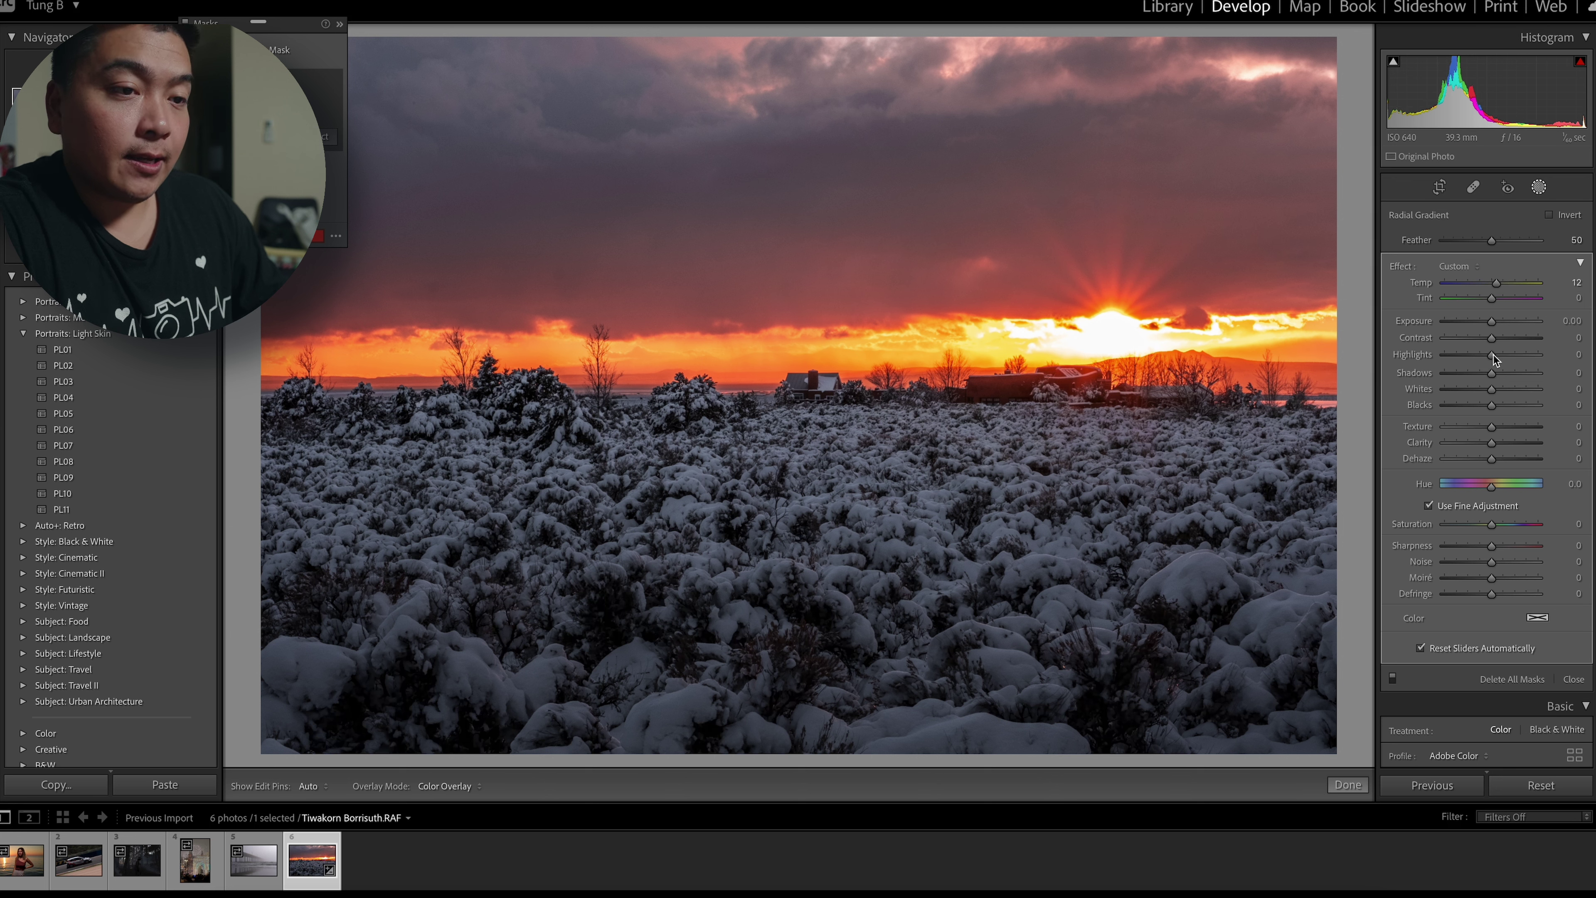
{"action": "left_click_drag", "start_coordinate": [1494, 365], "coordinate": [1494, 365]}
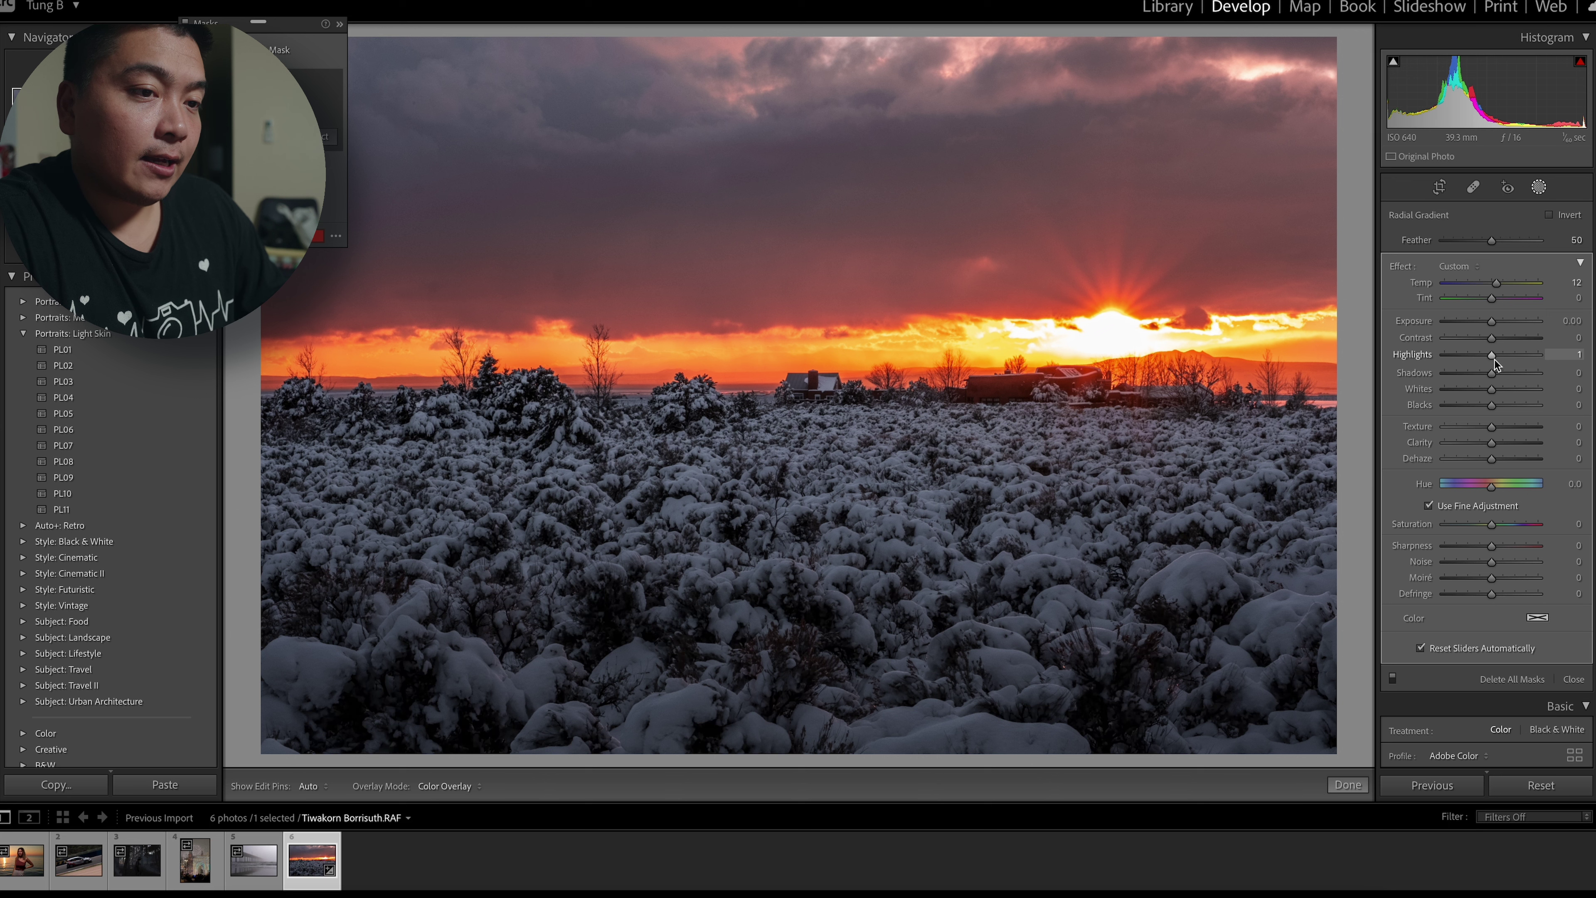
{"action": "left_click_drag", "start_coordinate": [1496, 364], "coordinate": [1498, 365]}
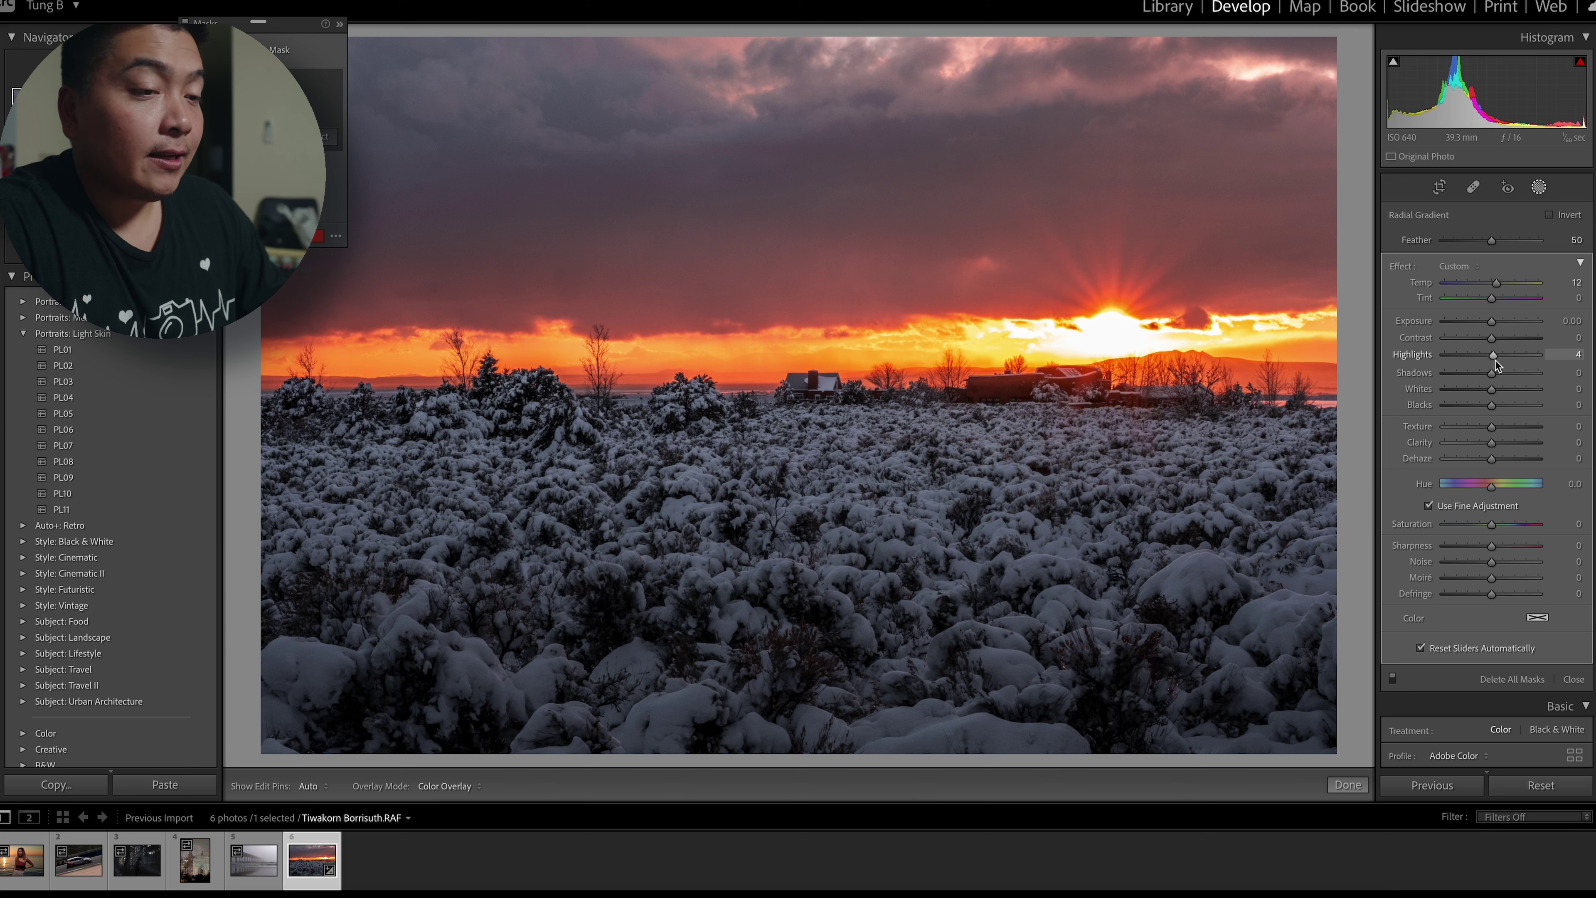
{"action": "mouse_move", "coordinate": [1166, 323]}
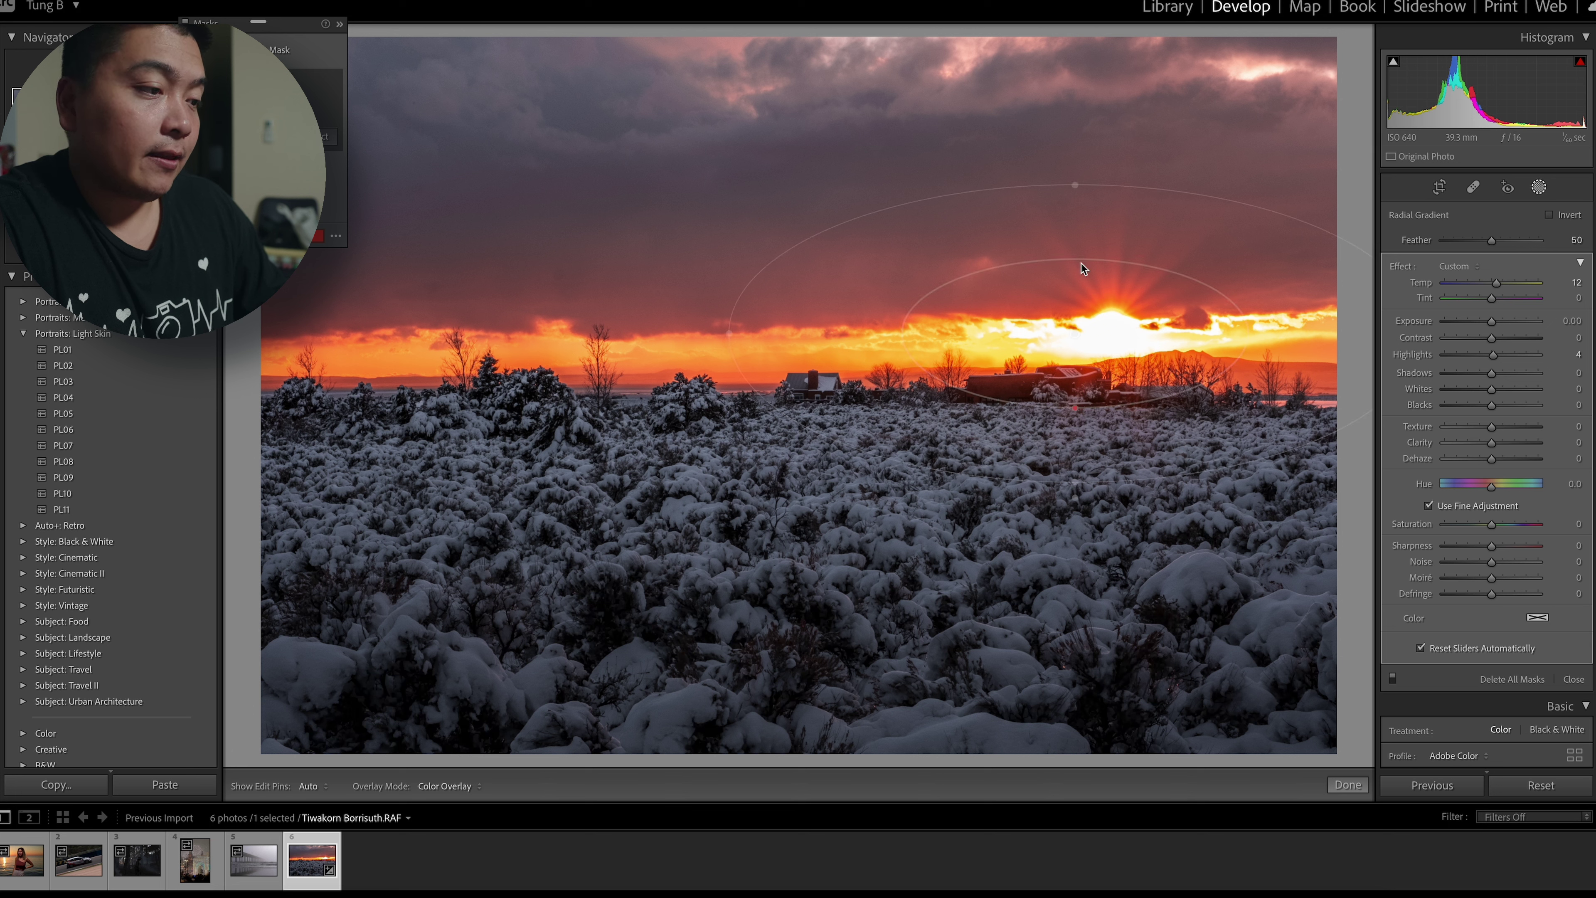
{"action": "mouse_move", "coordinate": [1334, 725]}
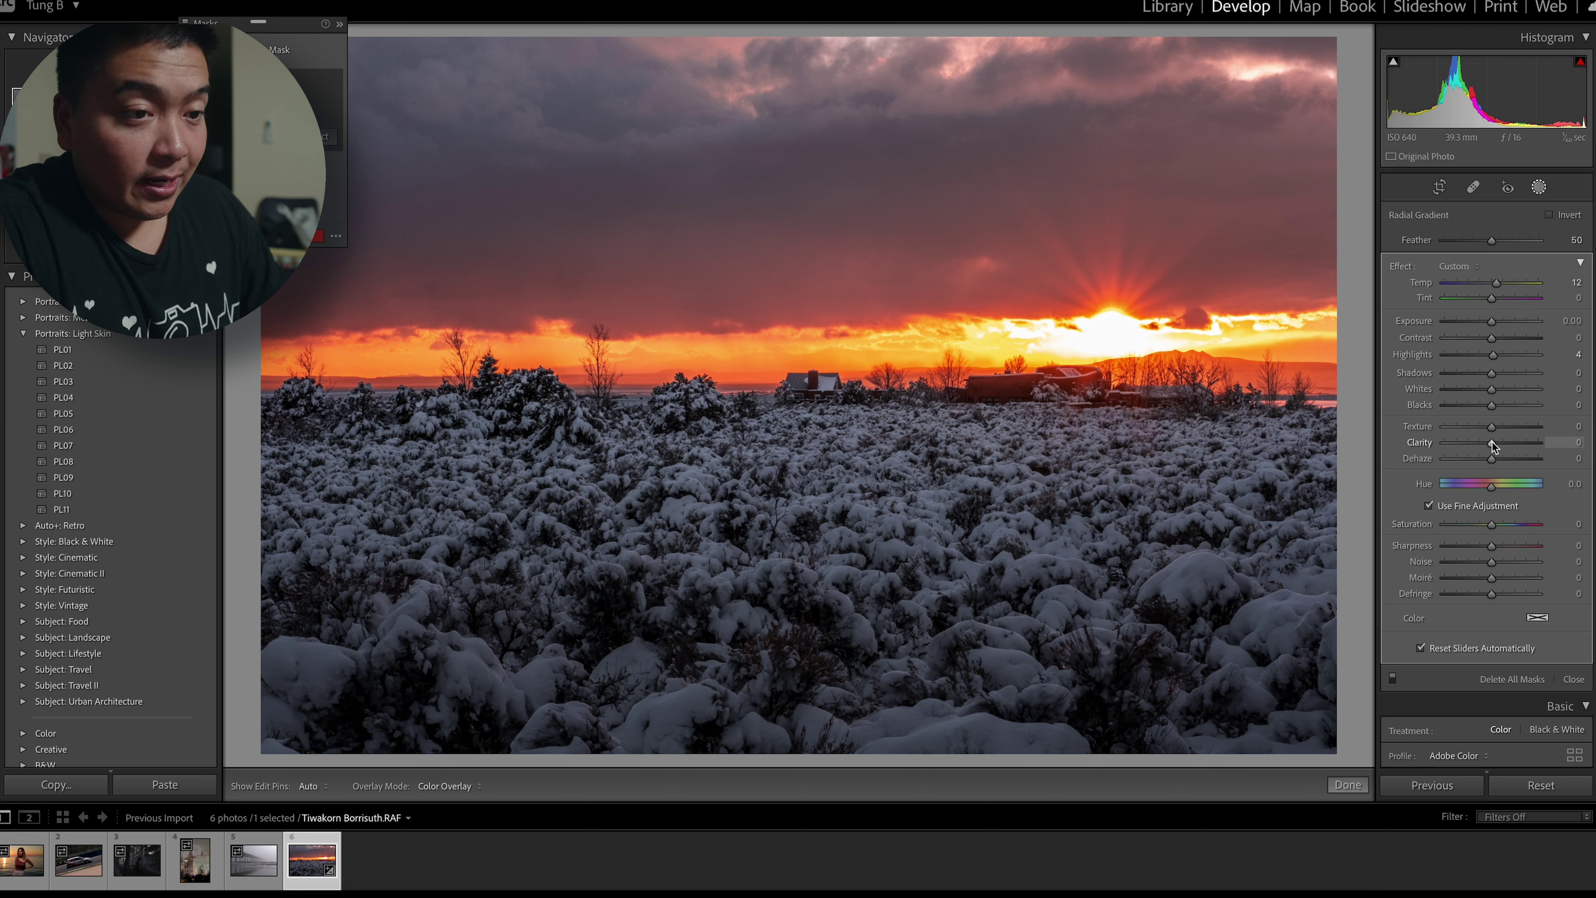
Try the ASTIA/Soft, CLASSIC CHROME and ETERNA/Cinema profiles, then apply Camera PROVIA/Standard.
{"action": "key", "text": "shift+w"}
{"action": "left_click", "coordinate": [1464, 264]}
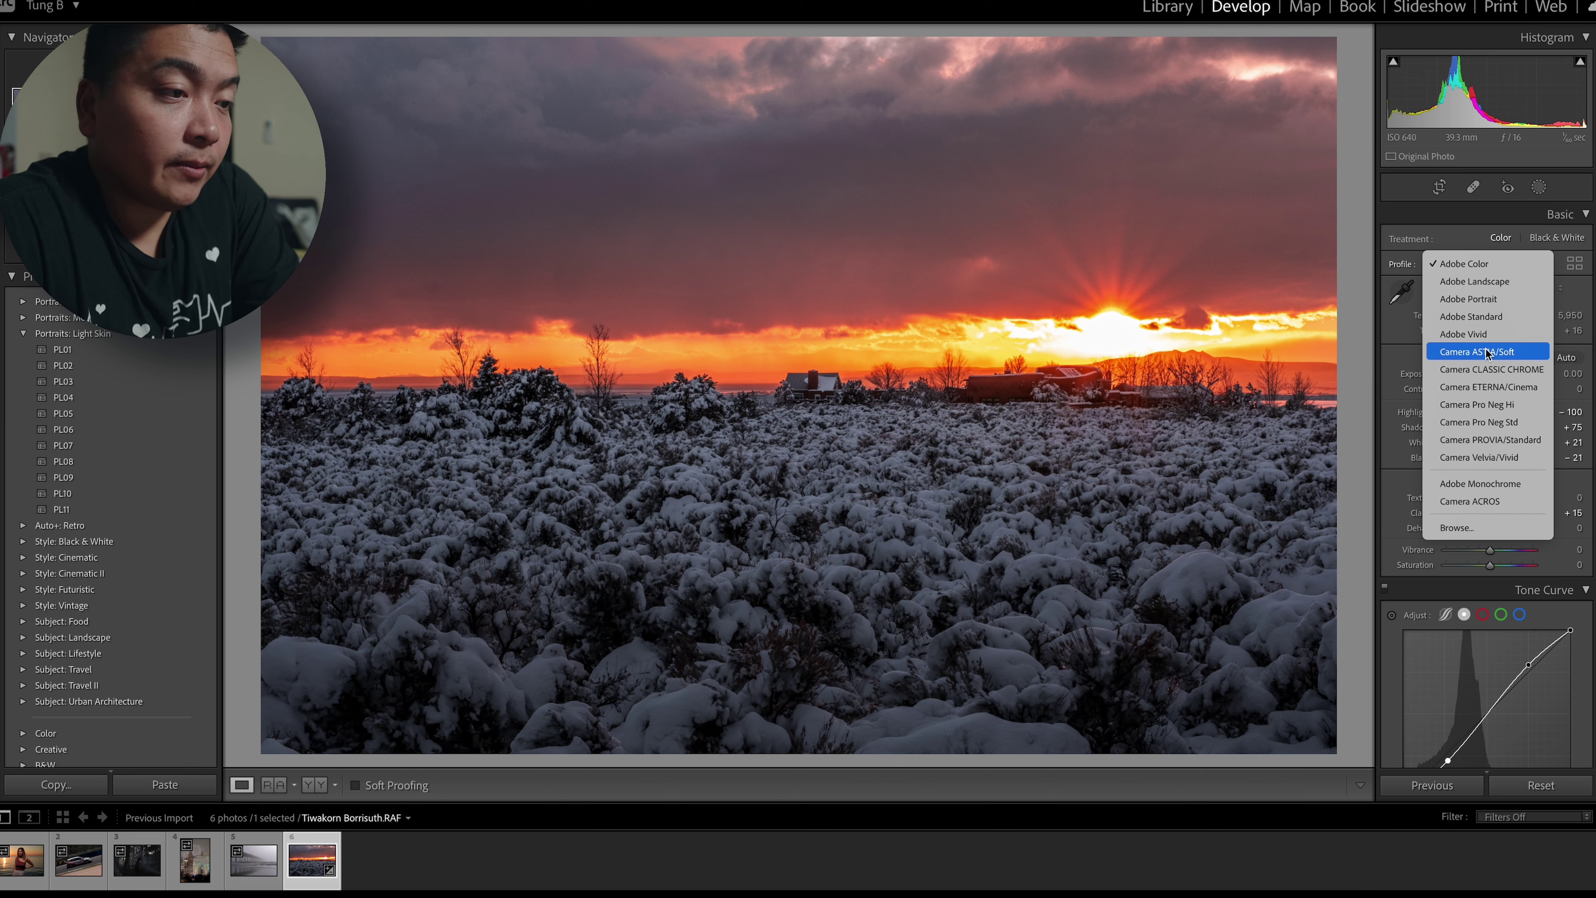
{"action": "left_click", "coordinate": [1486, 352]}
{"action": "left_click", "coordinate": [1485, 265]}
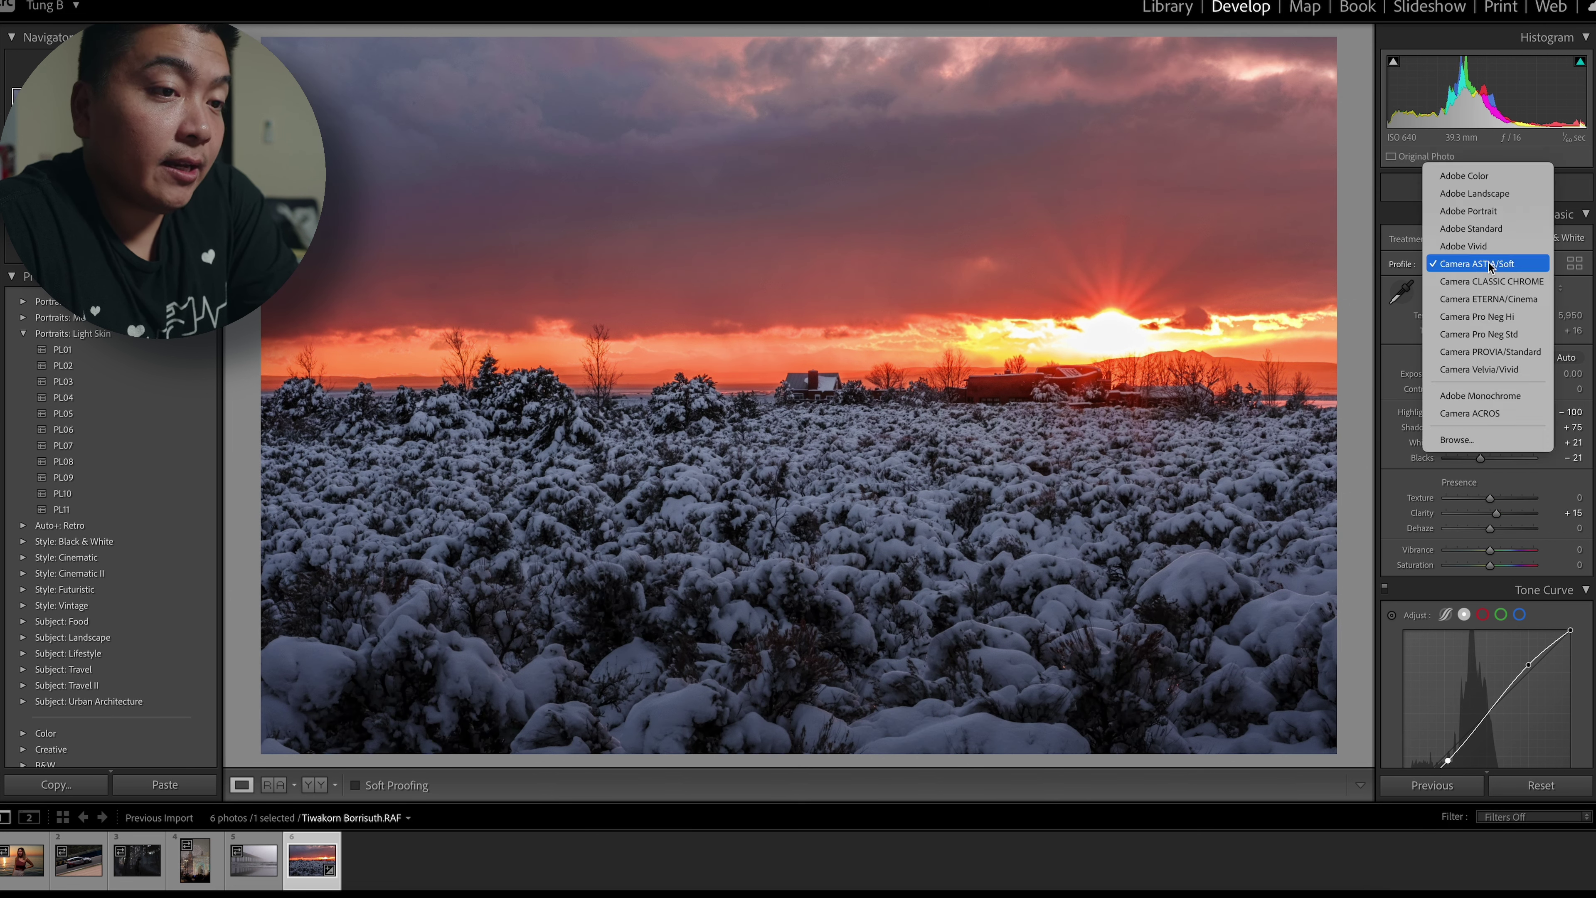
{"action": "left_click", "coordinate": [1488, 277]}
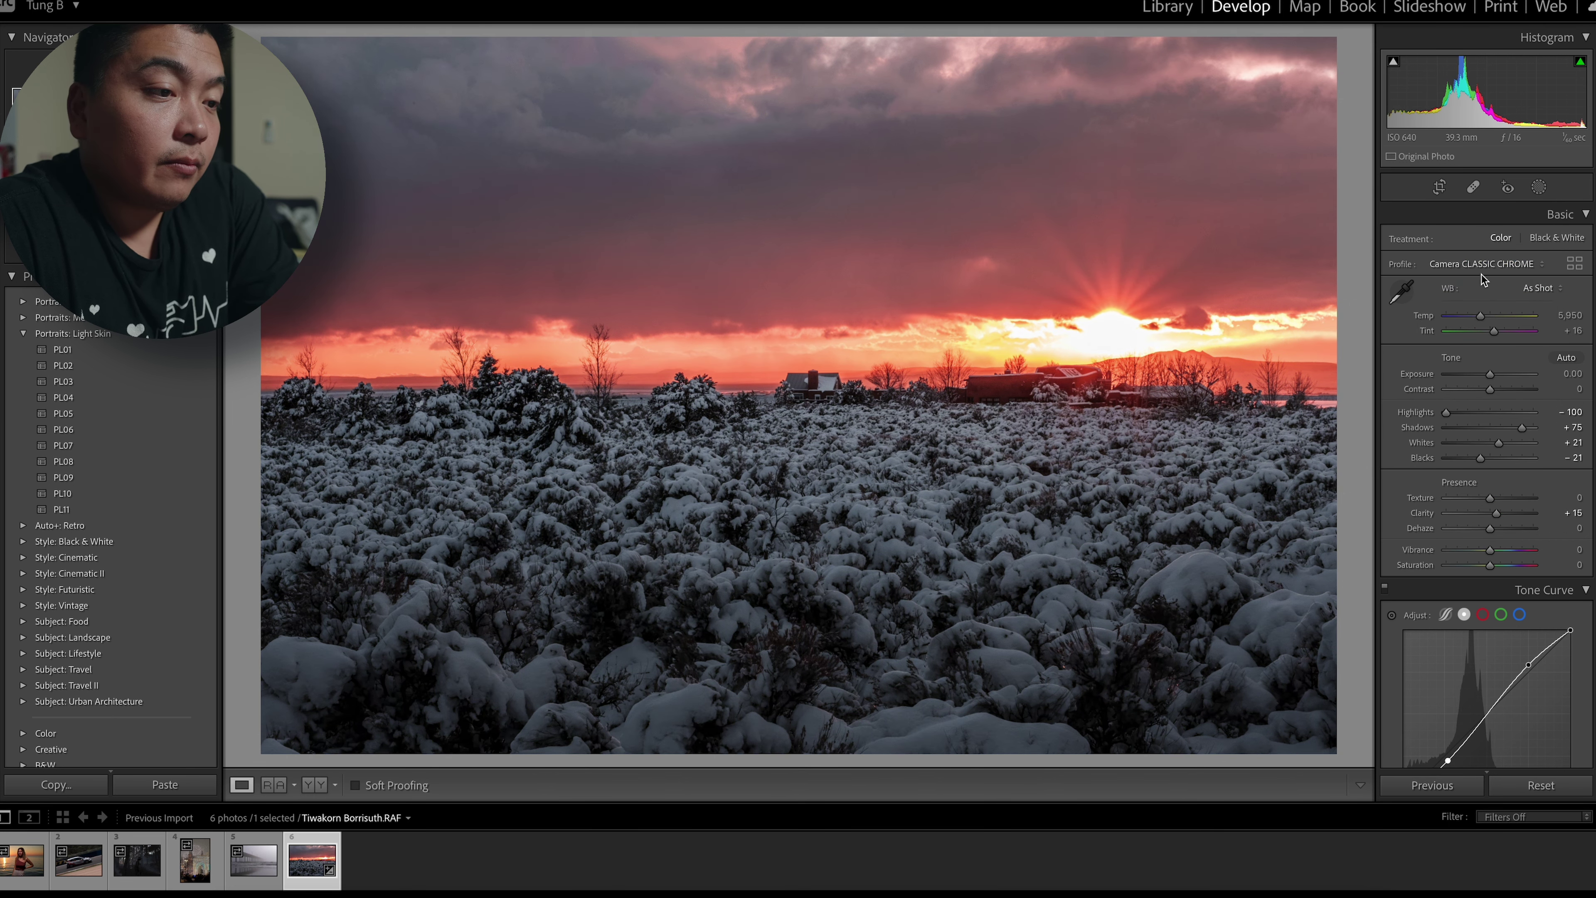
{"action": "left_click", "coordinate": [1483, 264]}
{"action": "left_click", "coordinate": [1480, 282]}
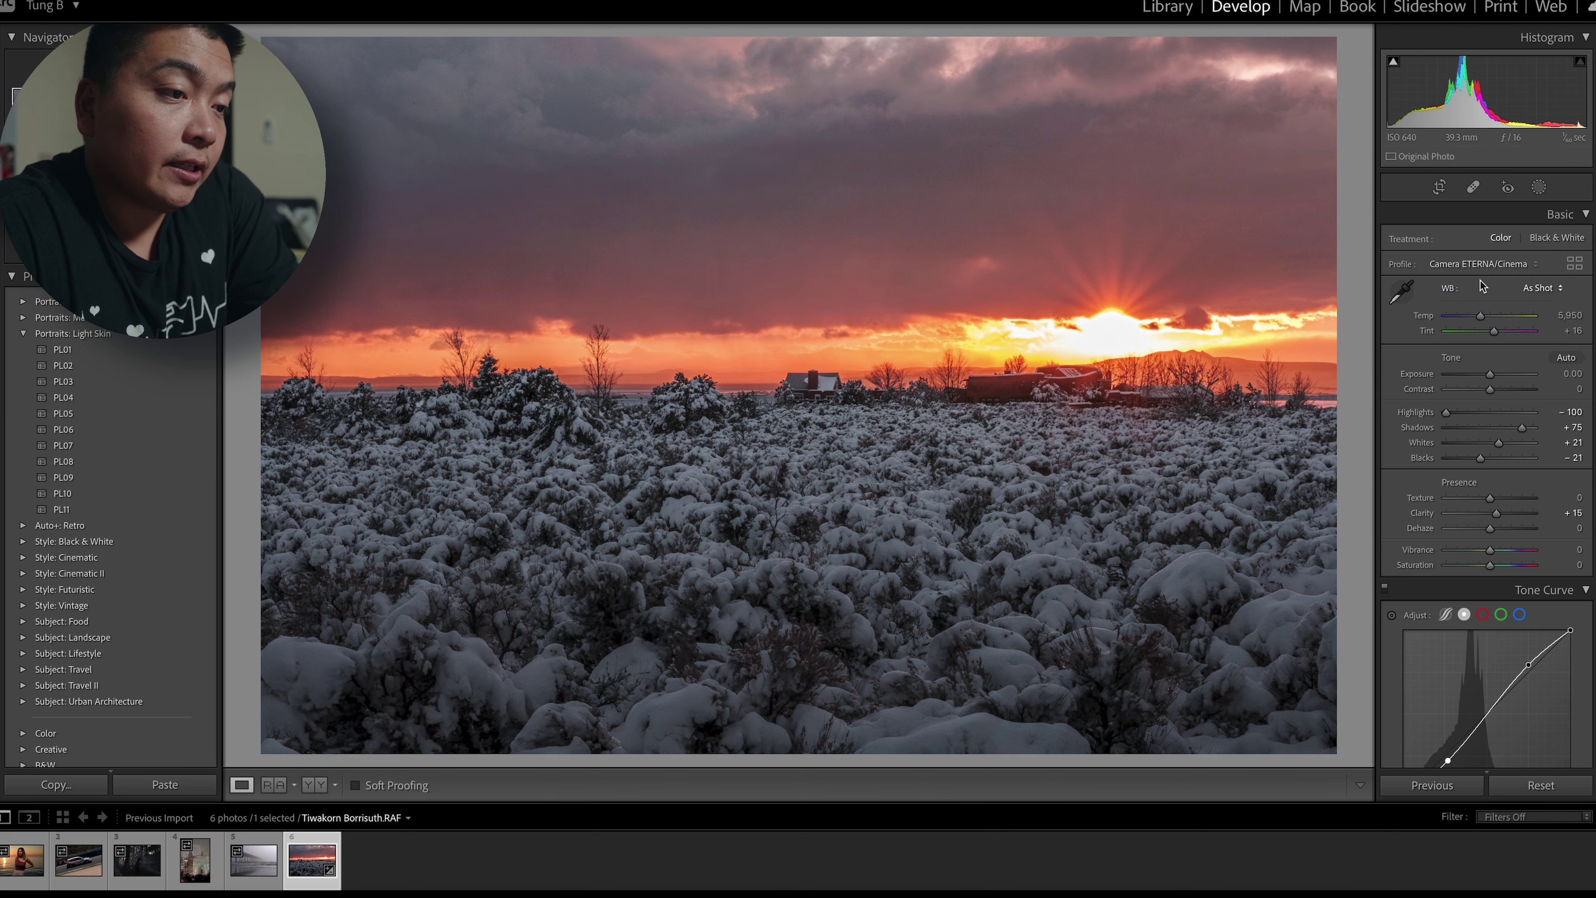
{"action": "left_click", "coordinate": [1483, 264]}
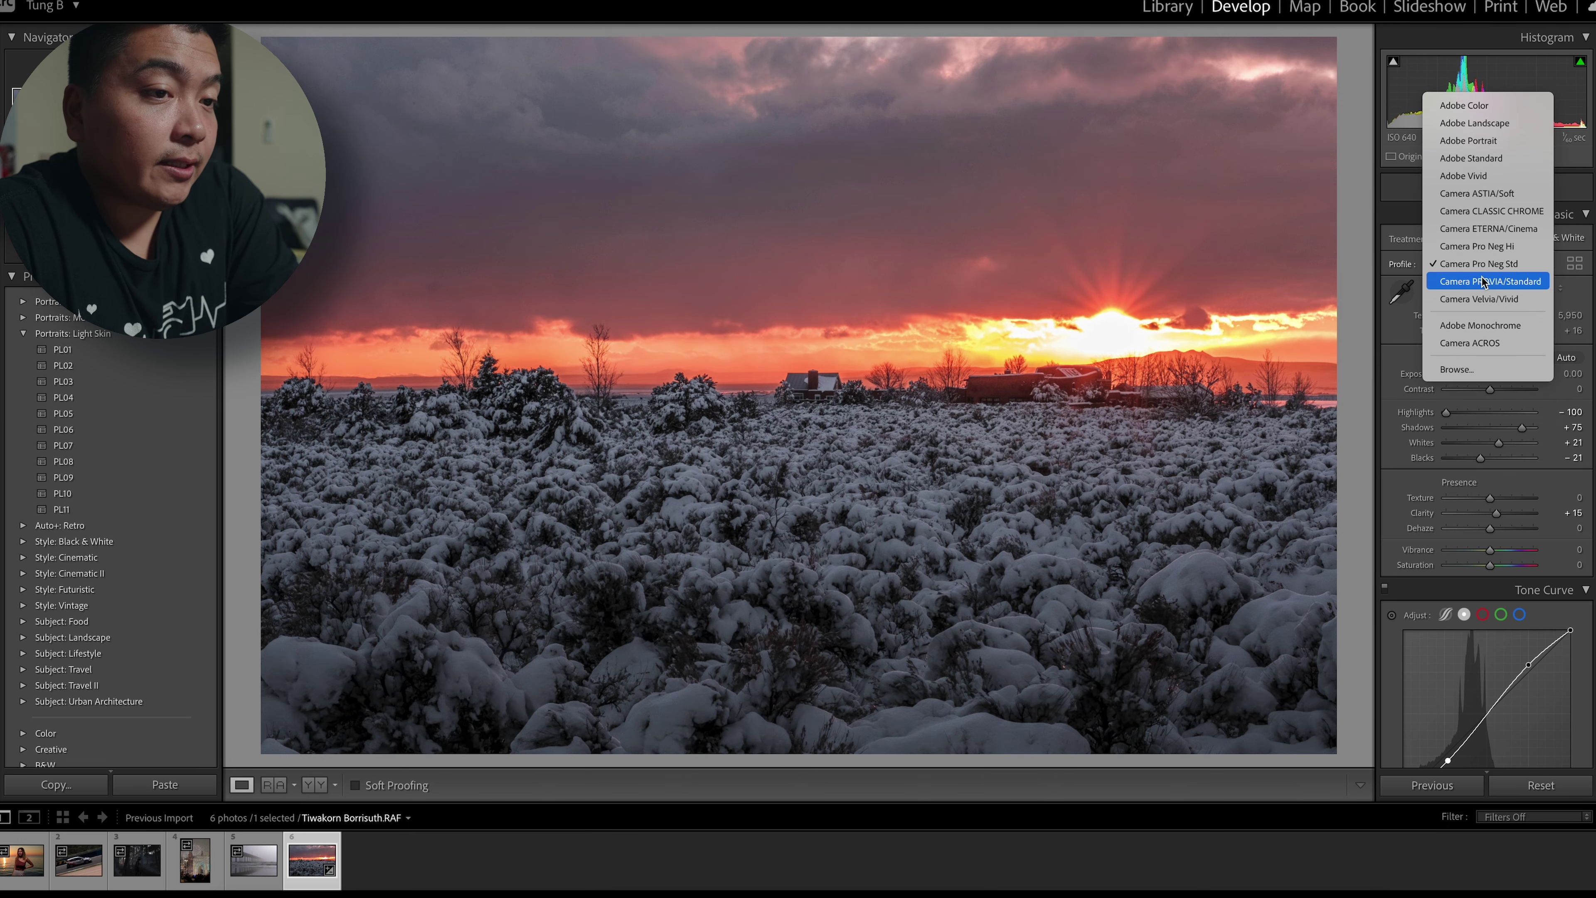
{"action": "left_click", "coordinate": [1481, 281]}
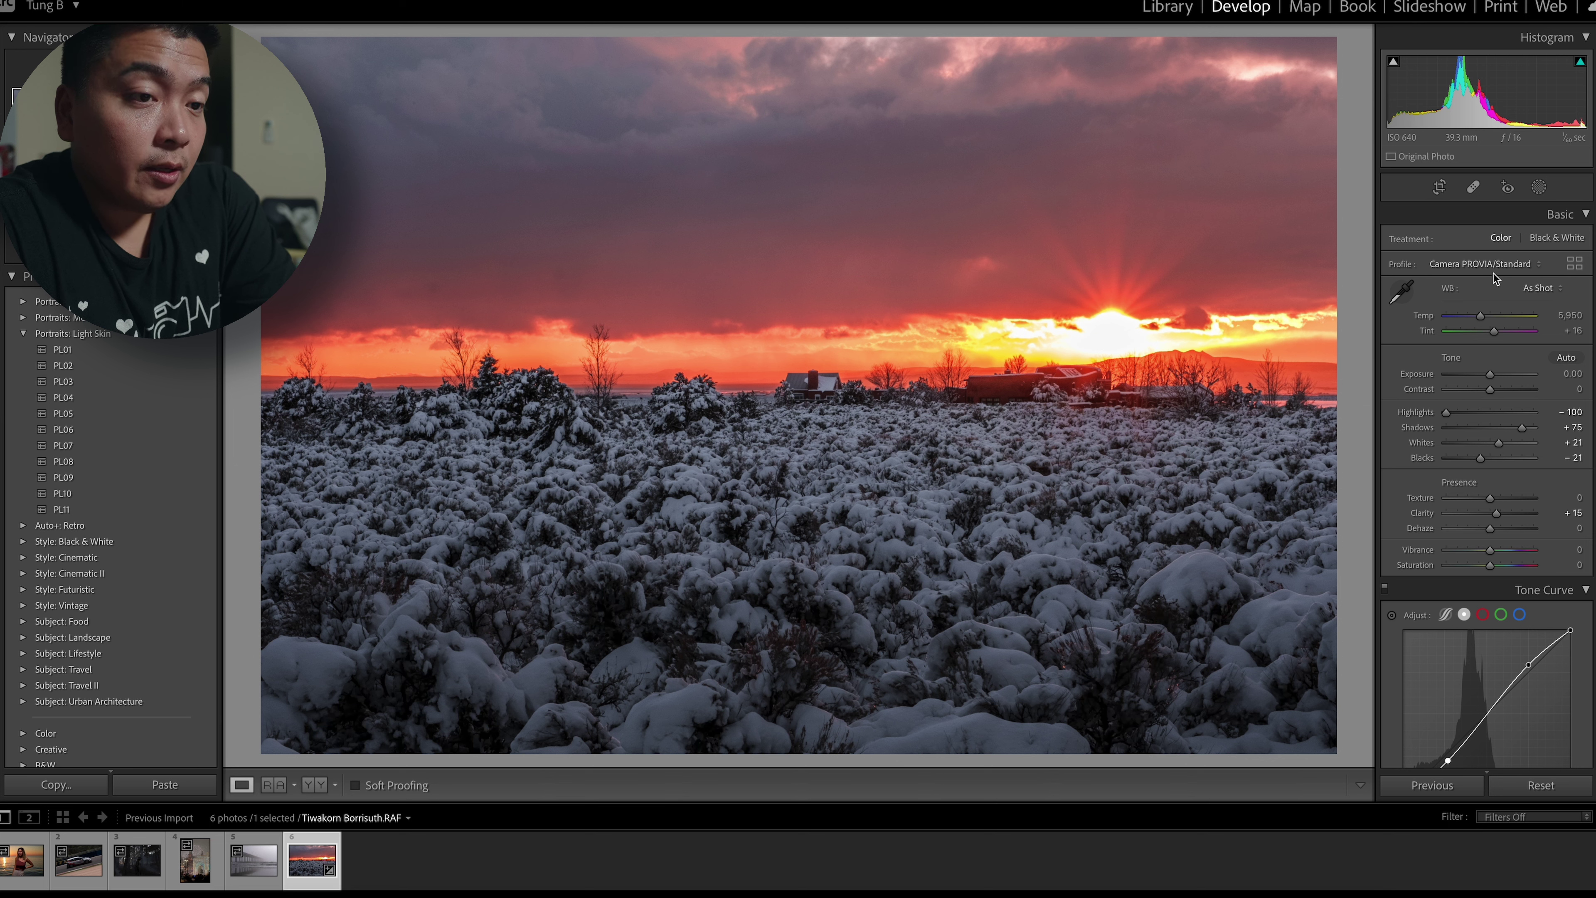
Try Camera Velvia/Vivid and Adobe Color, then return to Camera PROVIA/Standard.
{"action": "left_click", "coordinate": [1493, 271]}
{"action": "left_click", "coordinate": [1494, 278]}
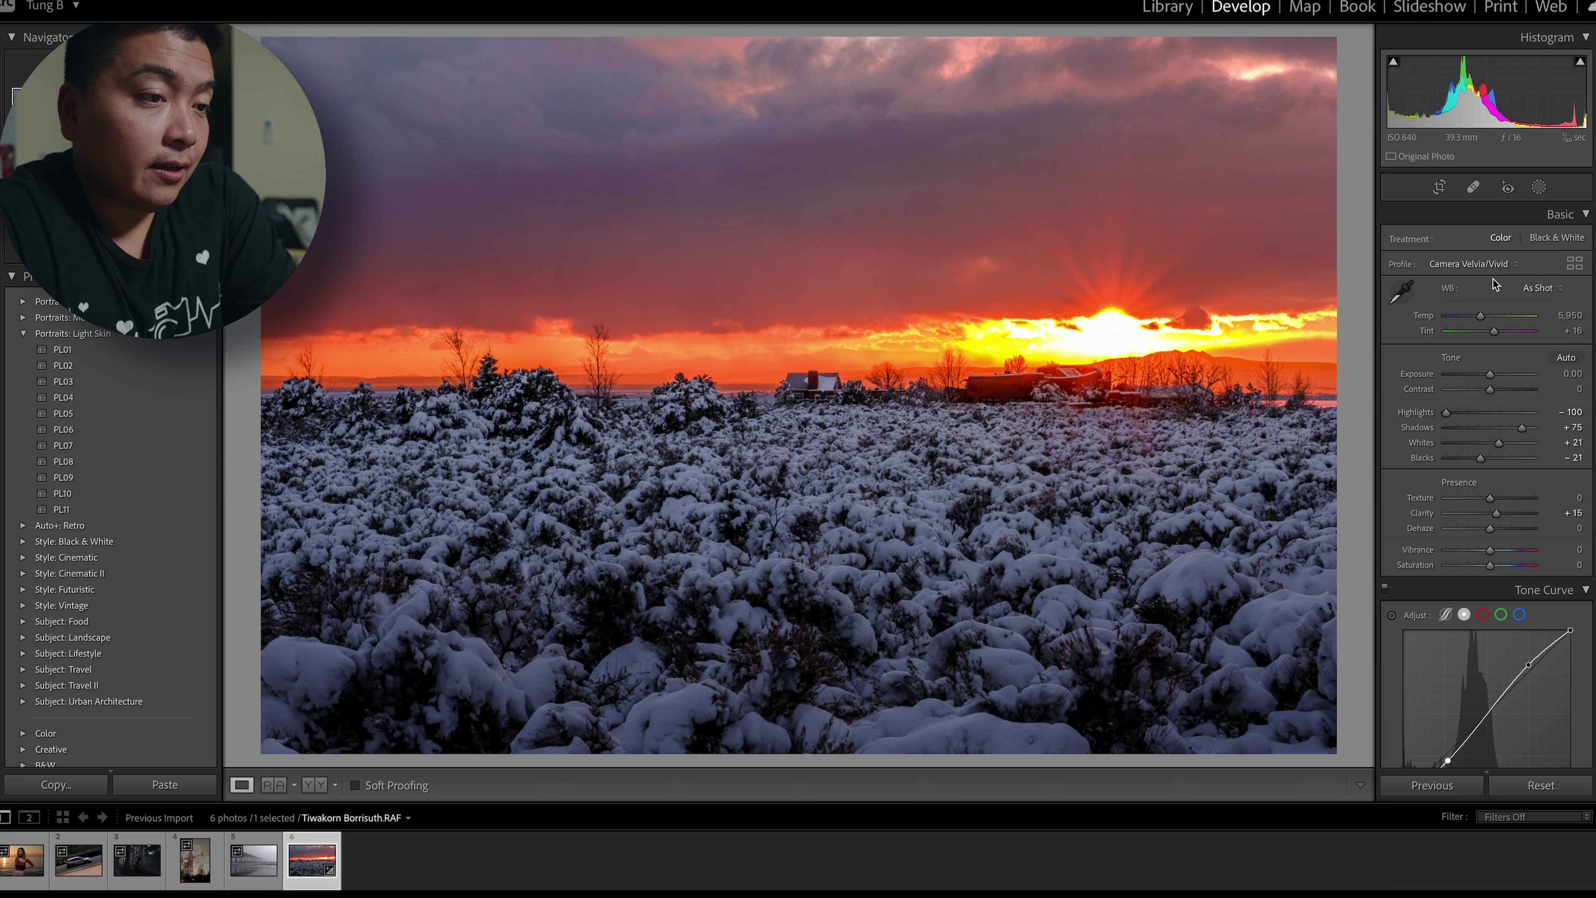
{"action": "left_click", "coordinate": [1499, 264]}
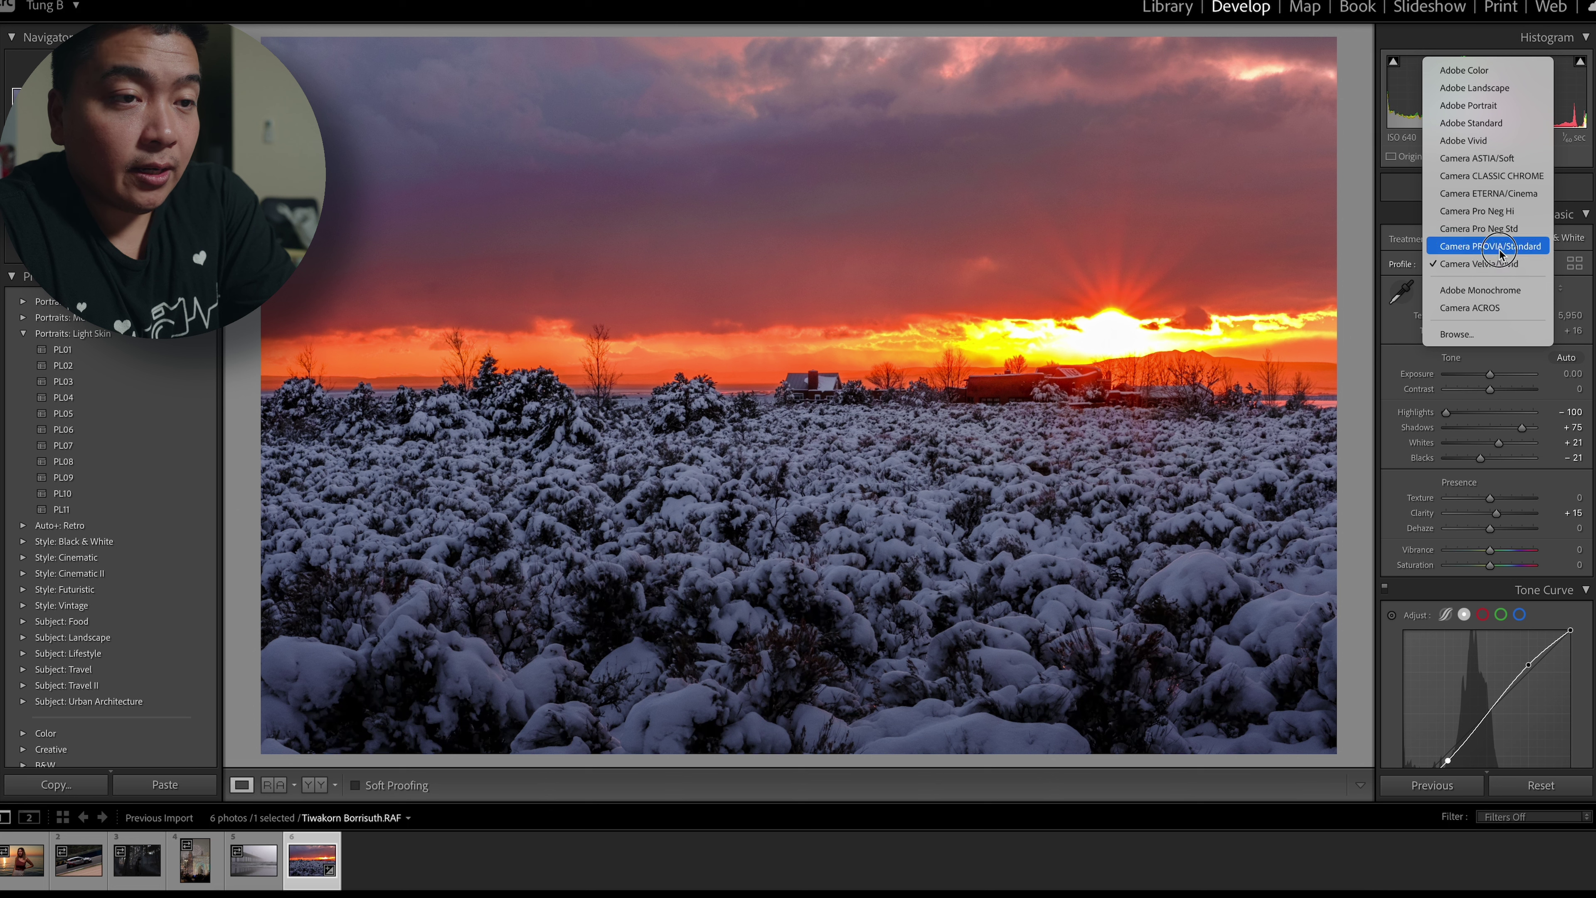
{"action": "left_click", "coordinate": [1499, 251]}
{"action": "left_click", "coordinate": [1500, 263]}
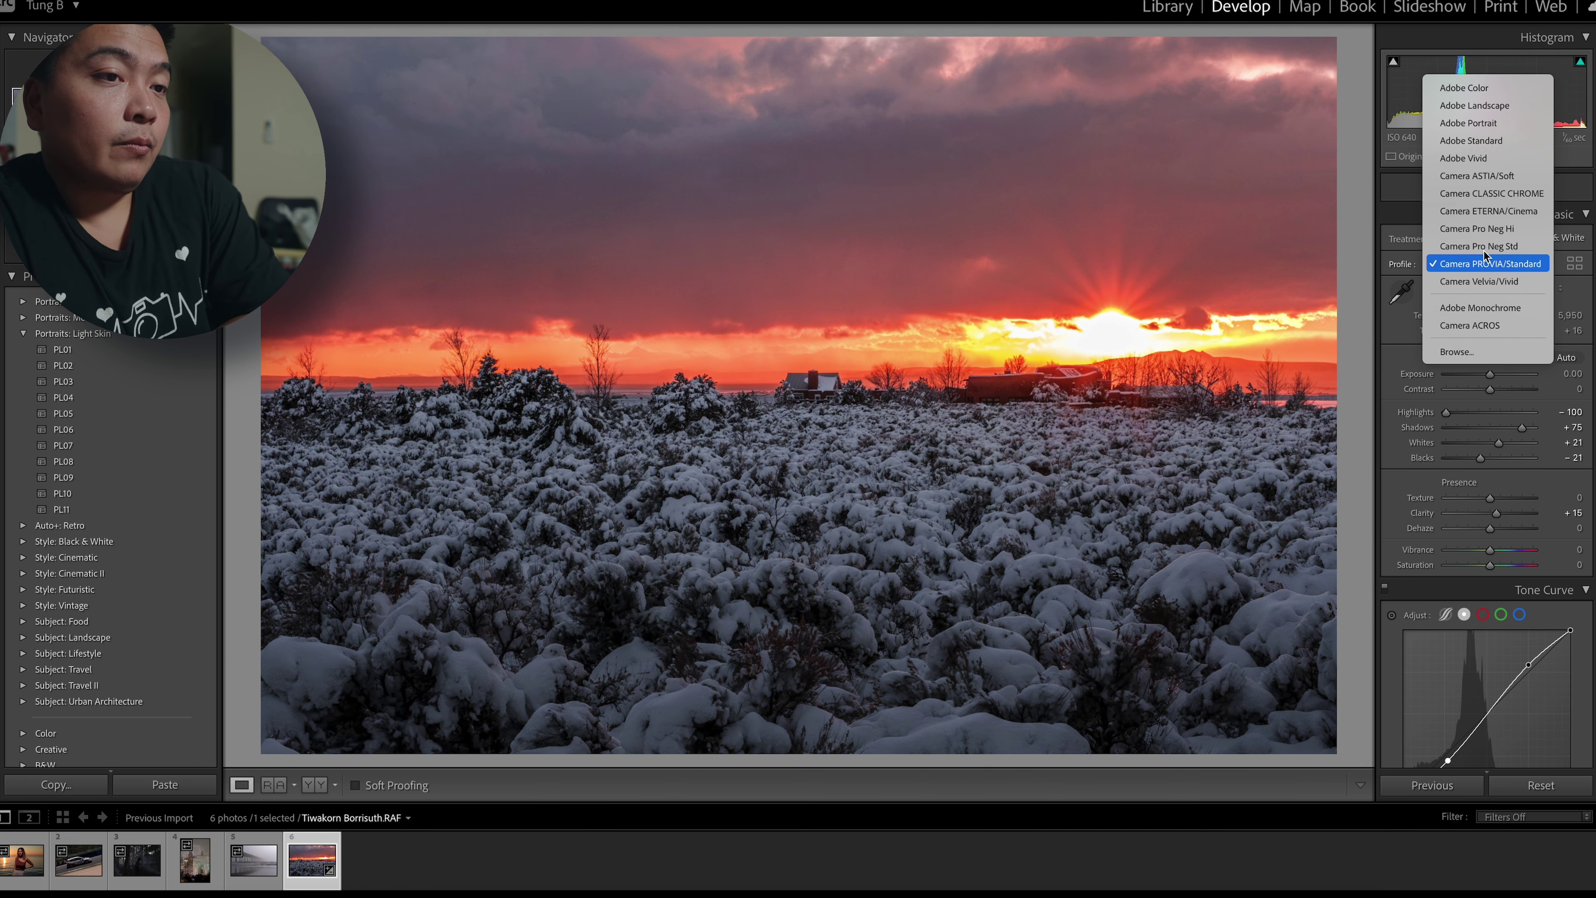
{"action": "left_click", "coordinate": [1494, 89]}
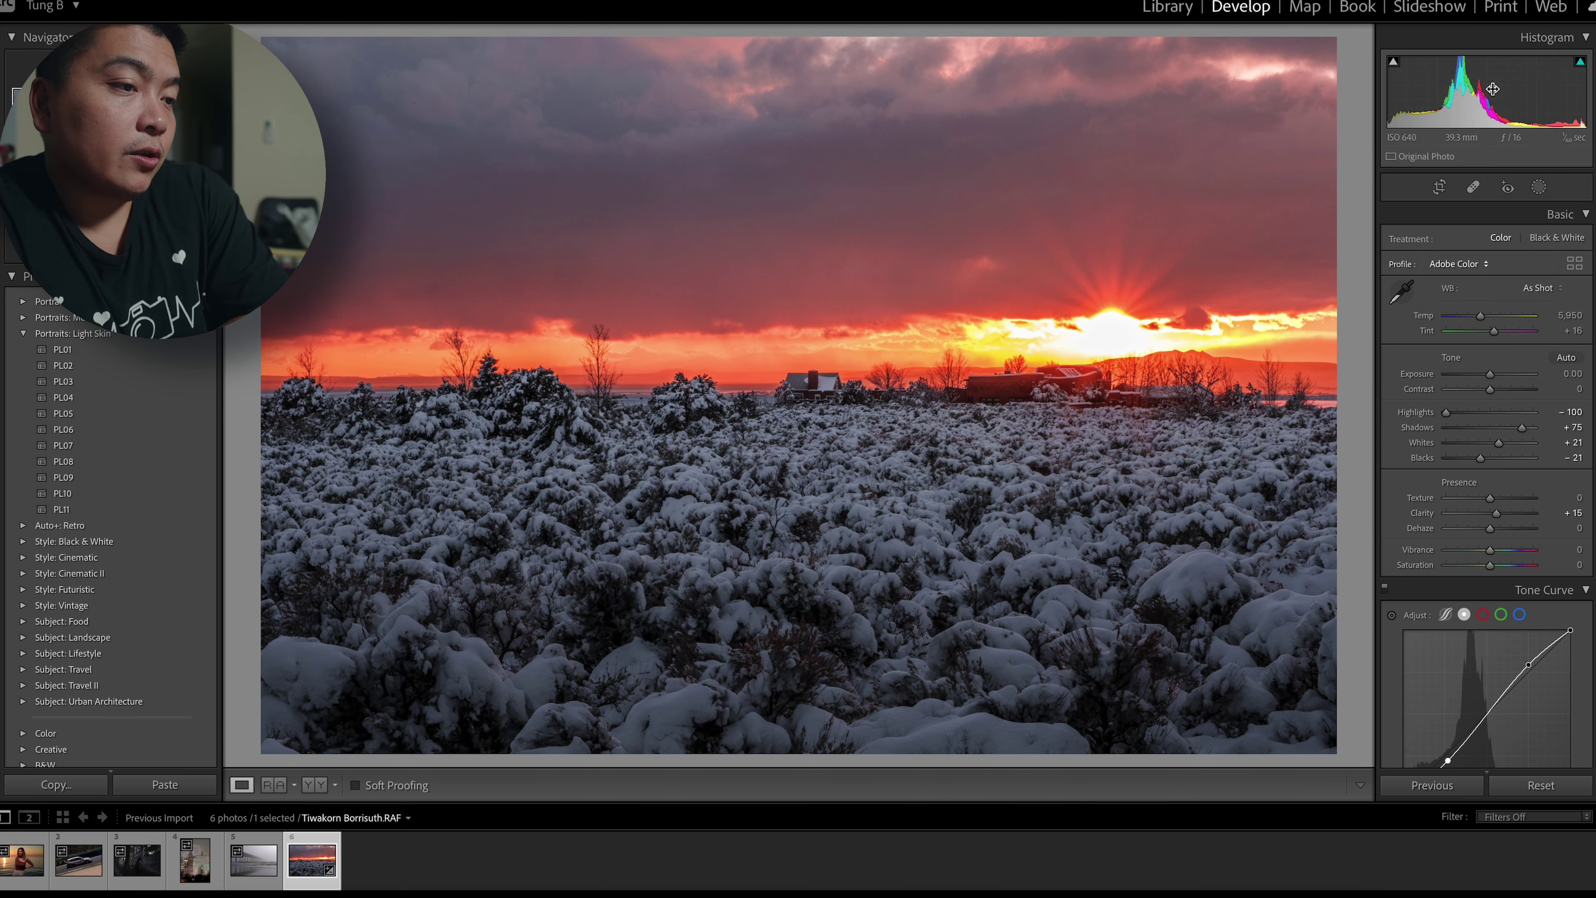
{"action": "key", "text": "ctrl+z"}
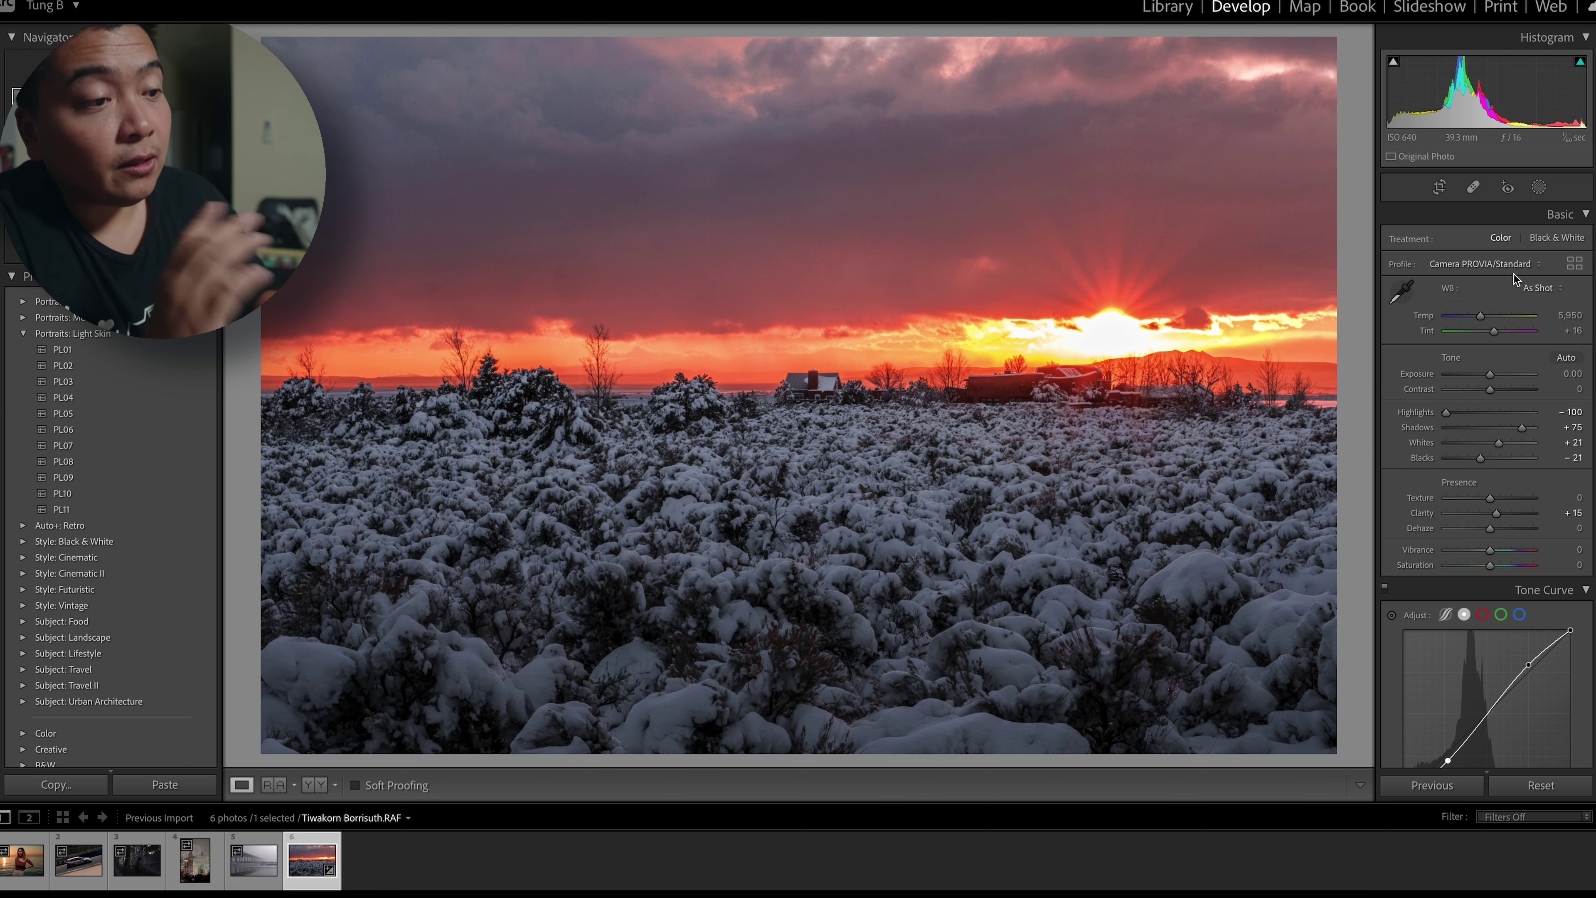
Sharpen with Amount 60 and Masking 88, previewing the edge mask.
{"action": "scroll", "coordinate": [1469, 504], "scroll_direction": "down", "scroll_amount": 15}
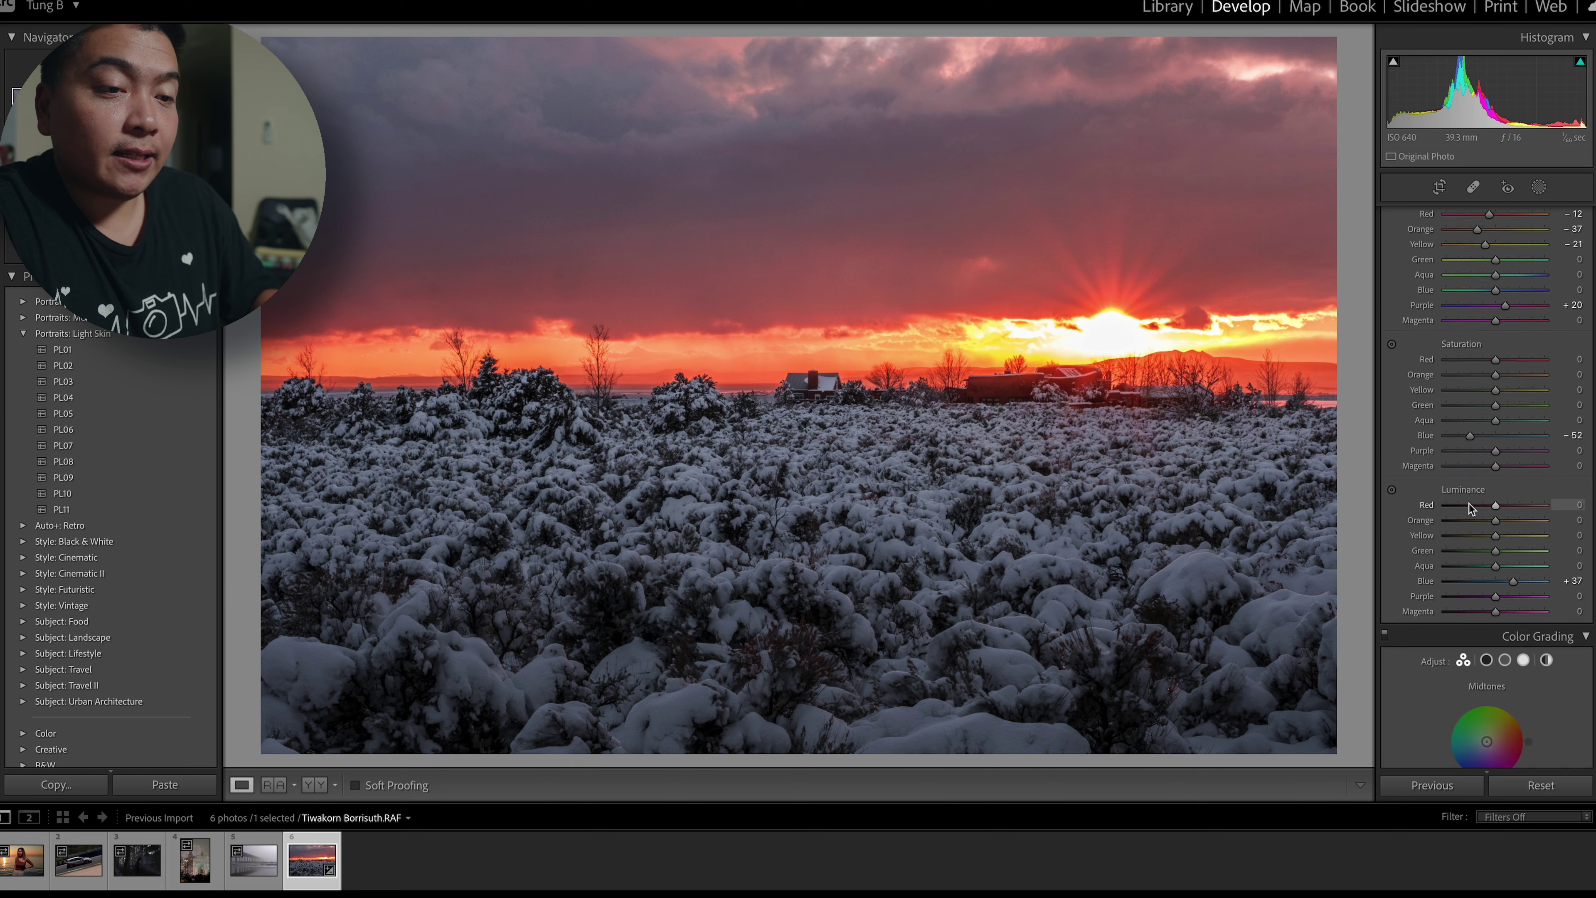
{"action": "scroll", "coordinate": [1469, 506], "scroll_direction": "down", "scroll_amount": 8}
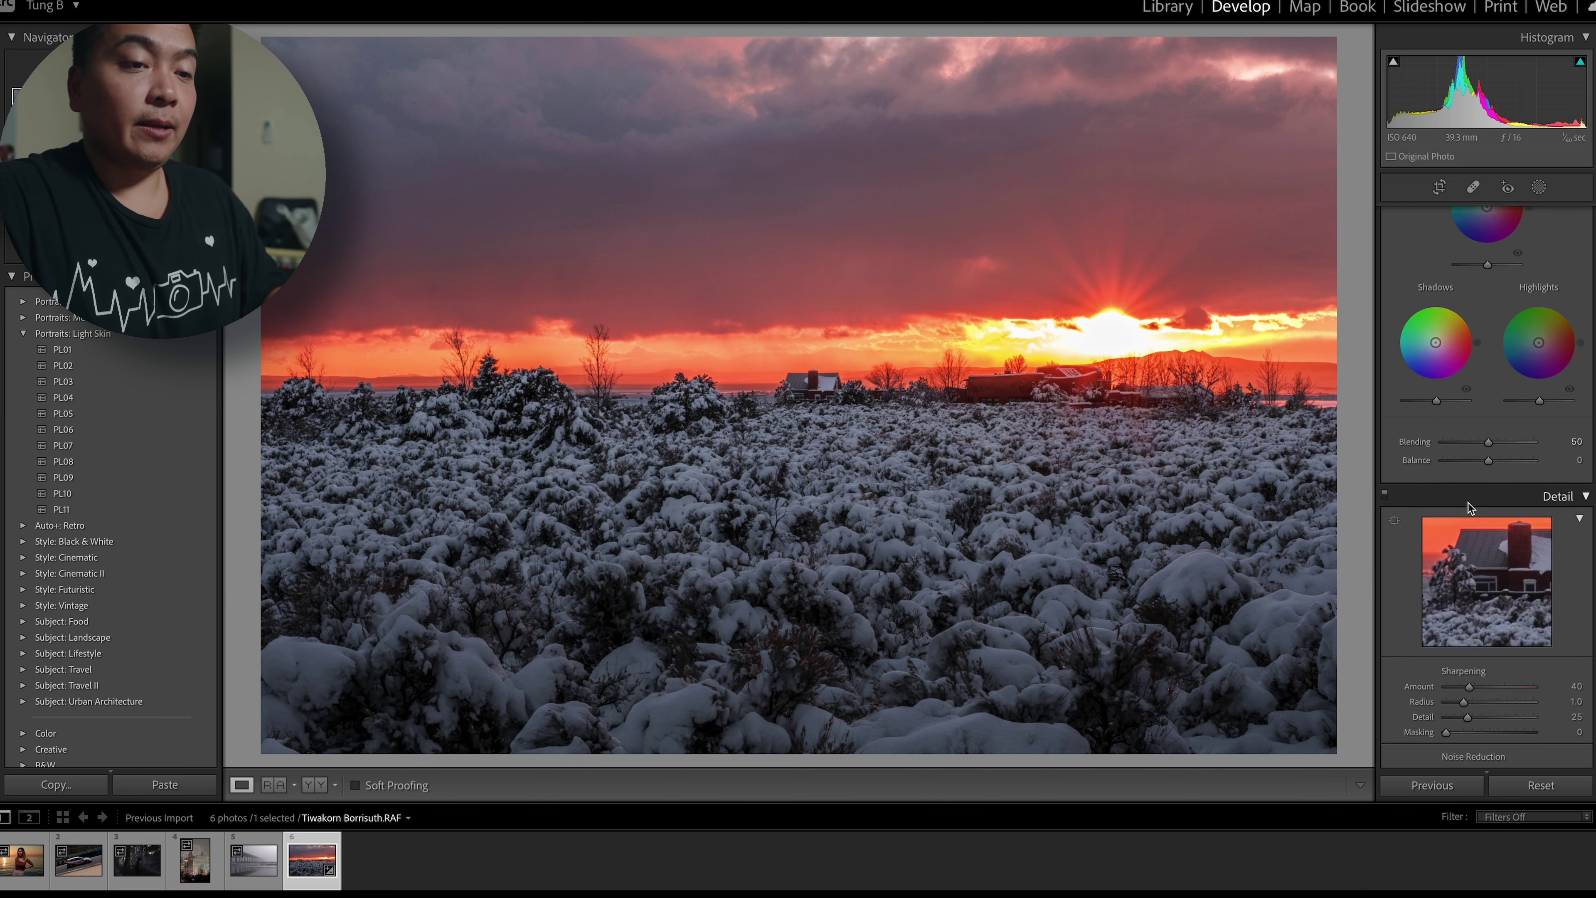
{"action": "left_click_drag", "start_coordinate": [1469, 520], "coordinate": [1529, 520]}
{"action": "left_click_drag", "start_coordinate": [1469, 464], "coordinate": [1522, 509]}
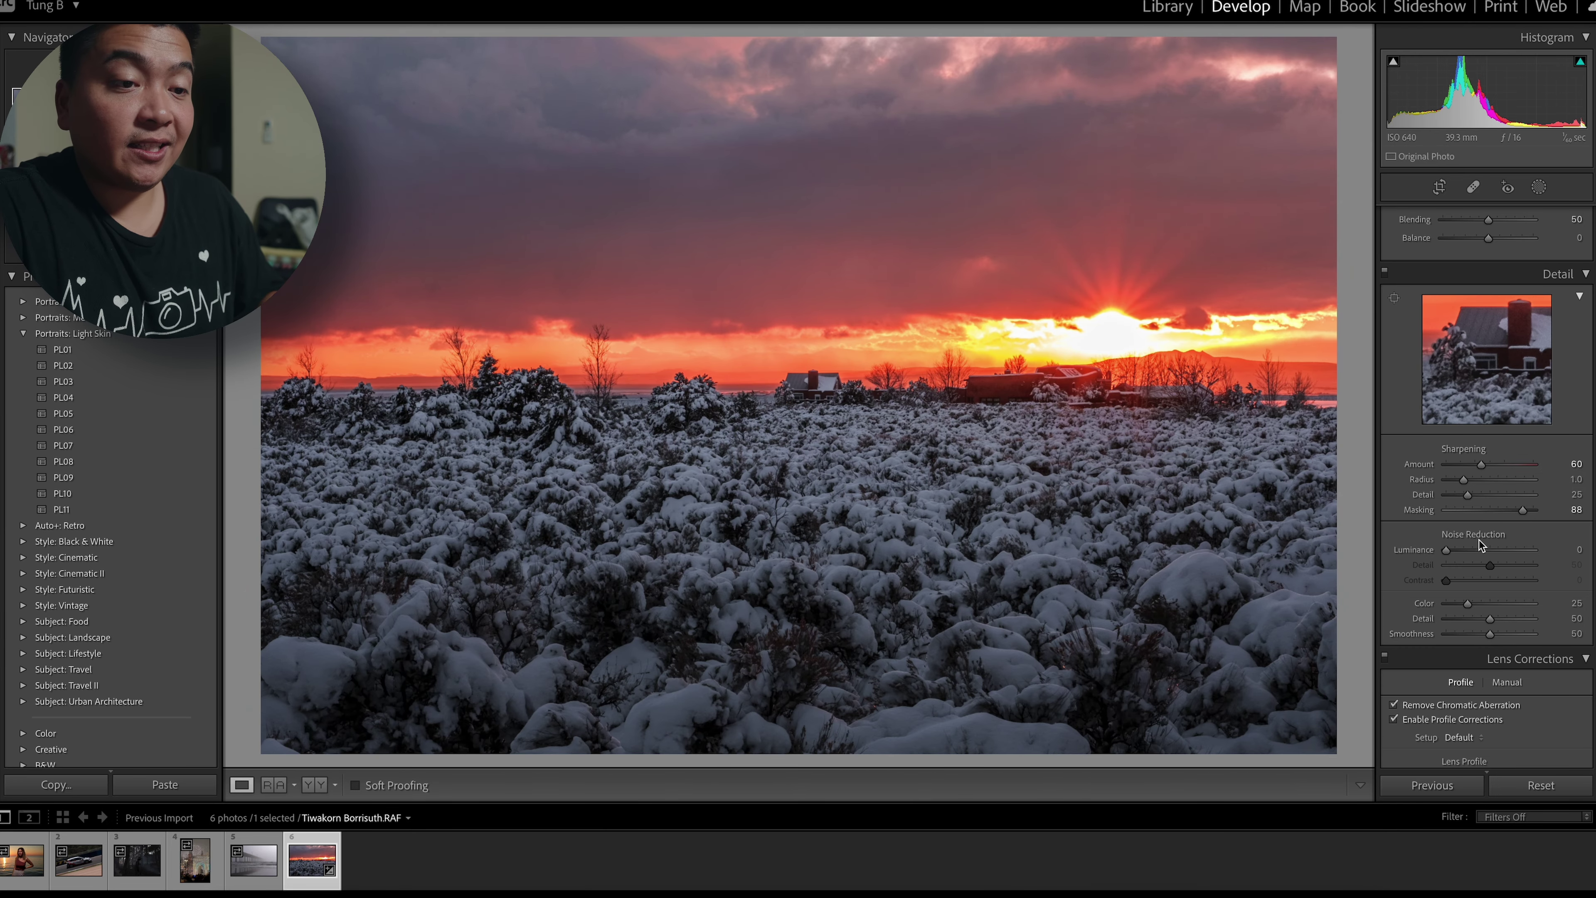
Add a post-crop vignette of about -9 to darken the edges.
{"action": "scroll", "coordinate": [1421, 629], "scroll_direction": "down", "scroll_amount": 10}
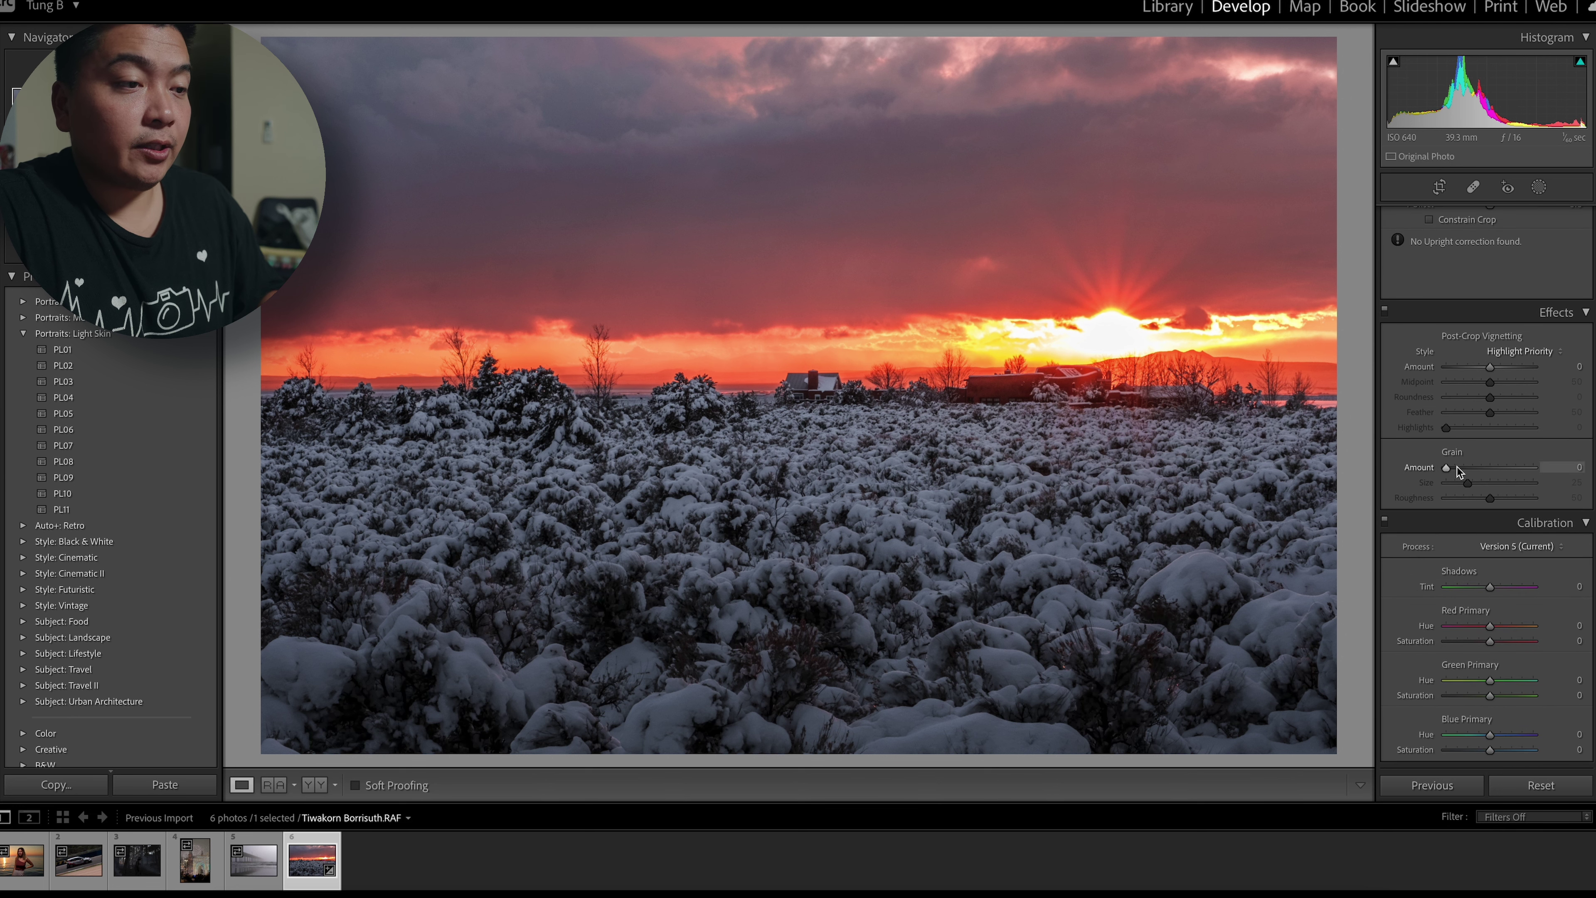
{"action": "left_click_drag", "start_coordinate": [1490, 366], "coordinate": [1486, 368]}
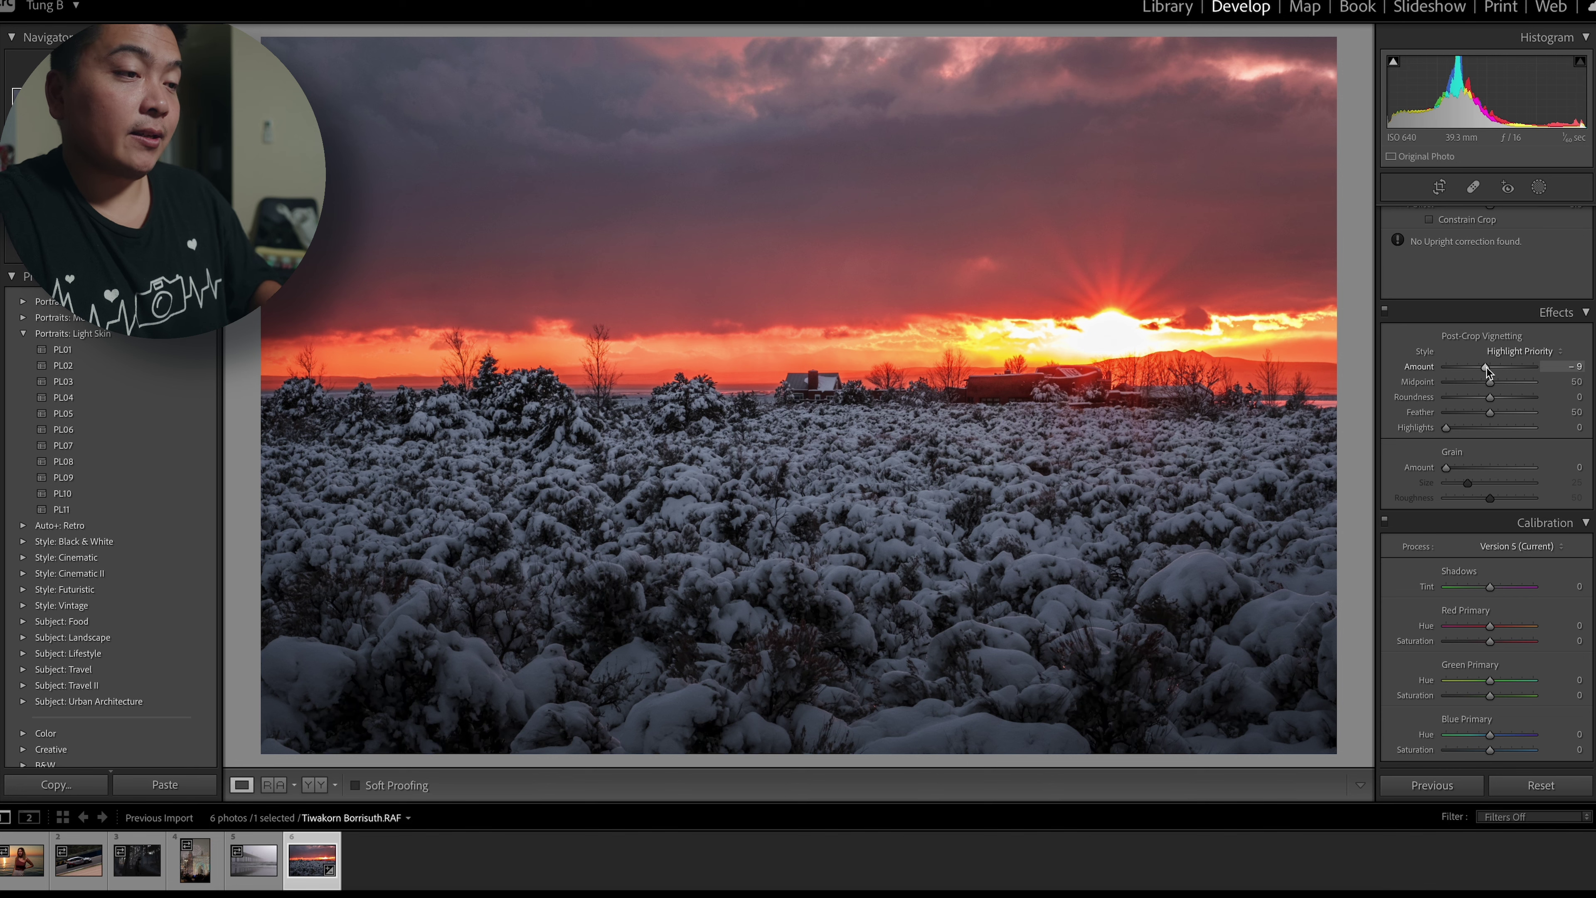
{"action": "scroll", "coordinate": [1472, 517], "scroll_direction": "up", "scroll_amount": 10}
{"action": "scroll", "coordinate": [1472, 516], "scroll_direction": "down", "scroll_amount": 3}
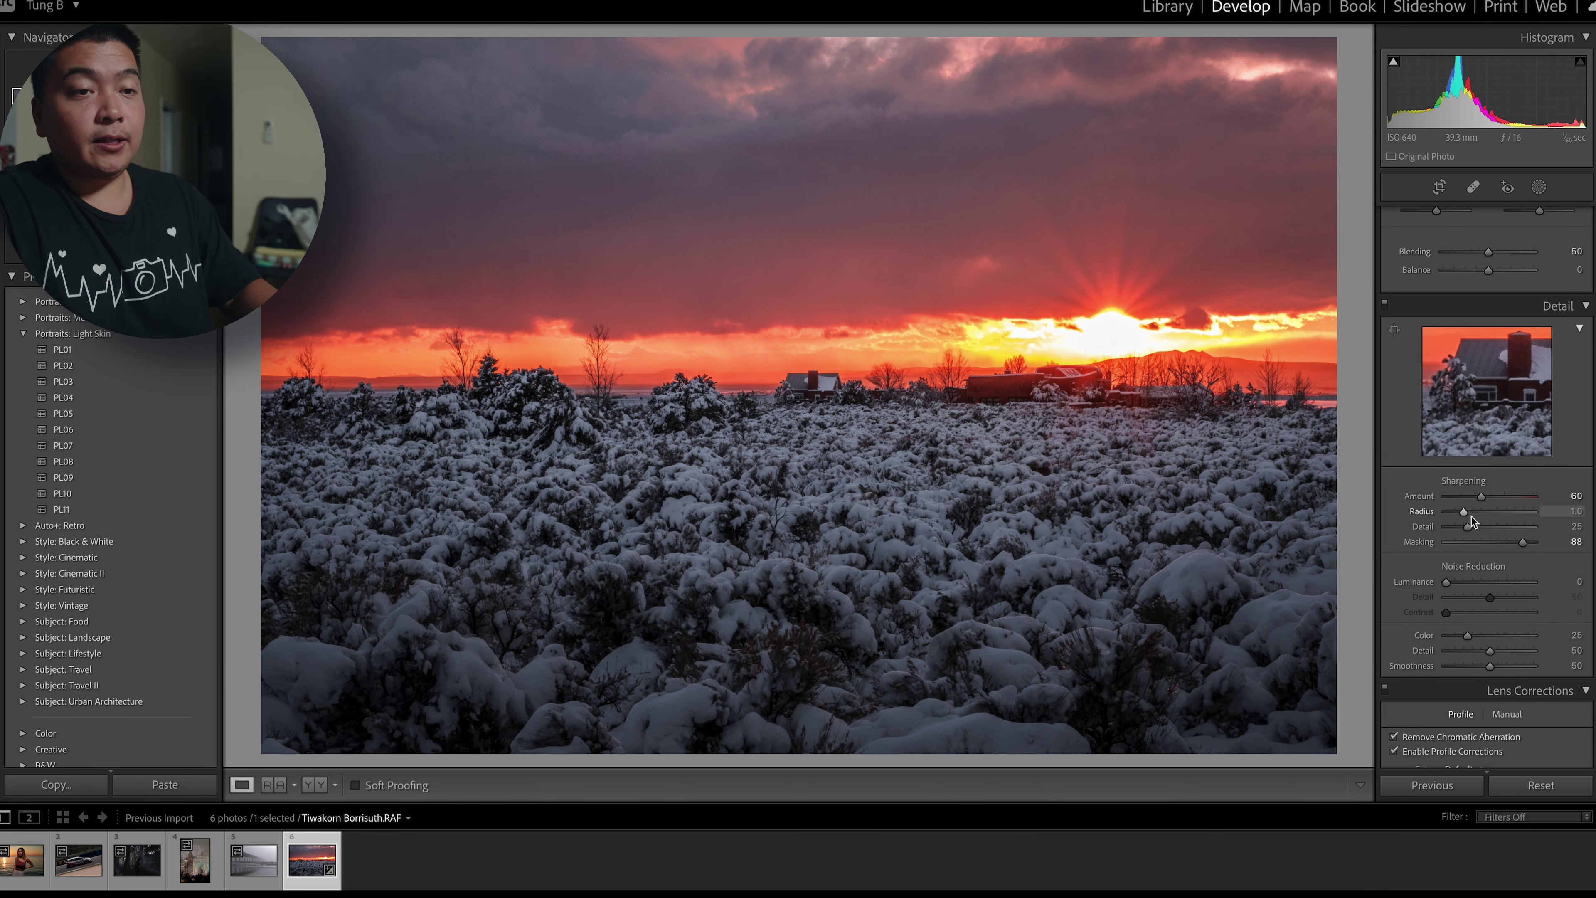
{"action": "scroll", "coordinate": [1472, 517], "scroll_direction": "up", "scroll_amount": 6}
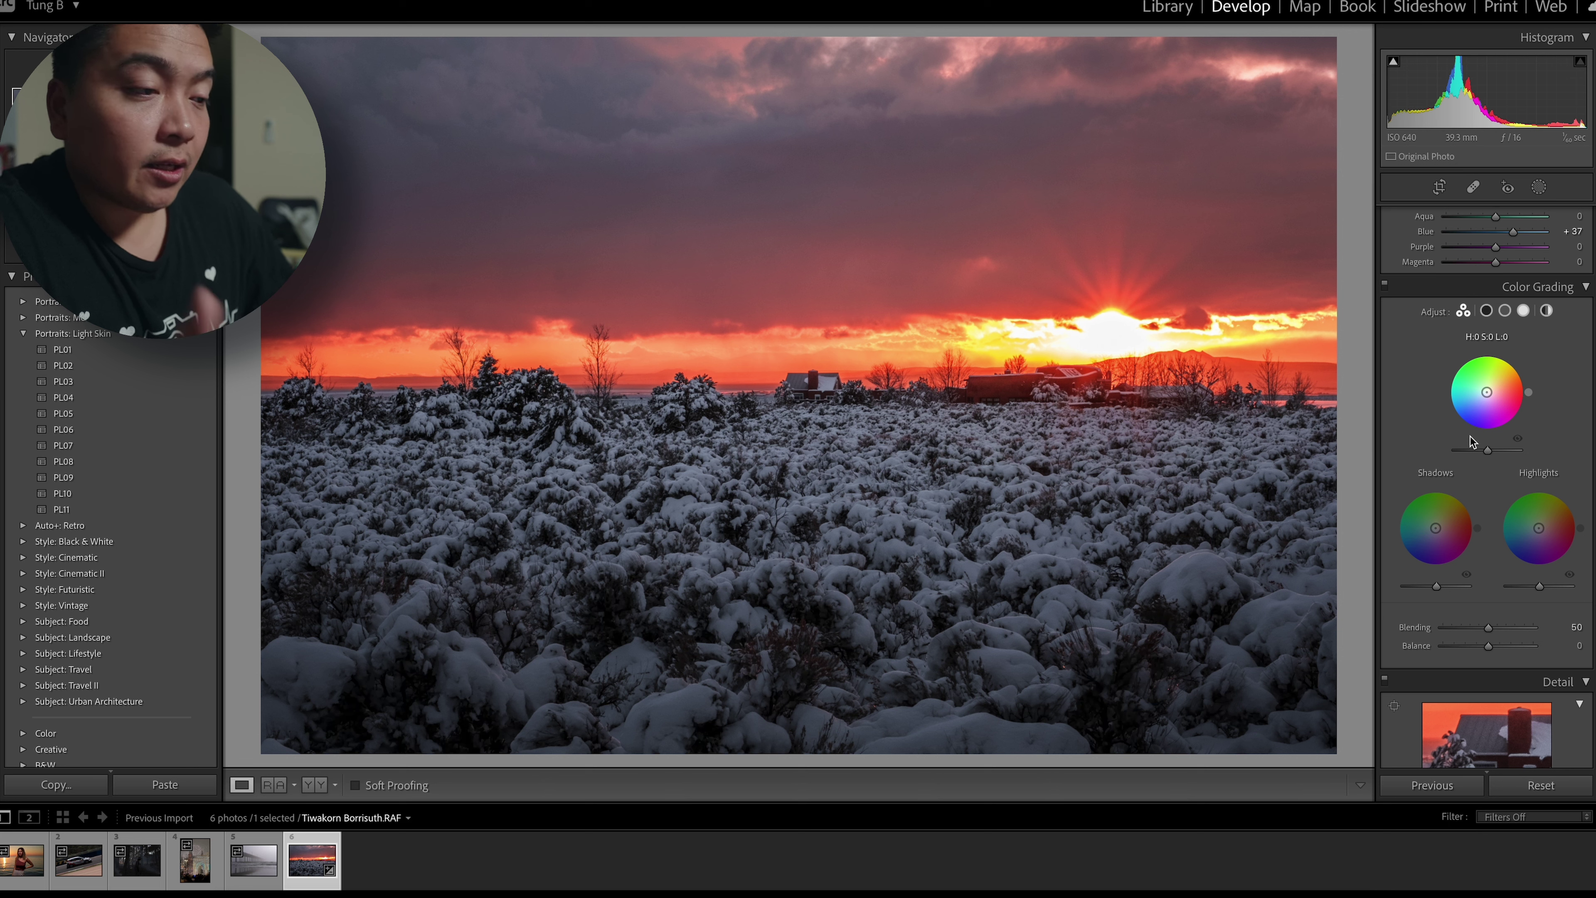
Pull the color-grading wheel toward orange-red, settling at about Hue 29, Saturation 17.
{"action": "mouse_move", "coordinate": [1485, 391]}
{"action": "left_mouse_down"}
{"action": "mouse_move", "coordinate": [1515, 384]}
{"action": "mouse_move", "coordinate": [1470, 365]}
{"action": "mouse_move", "coordinate": [1455, 395]}
{"action": "mouse_move", "coordinate": [1476, 420]}
{"action": "mouse_move", "coordinate": [1514, 409]}
{"action": "mouse_move", "coordinate": [1511, 375]}
{"action": "left_mouse_up"}
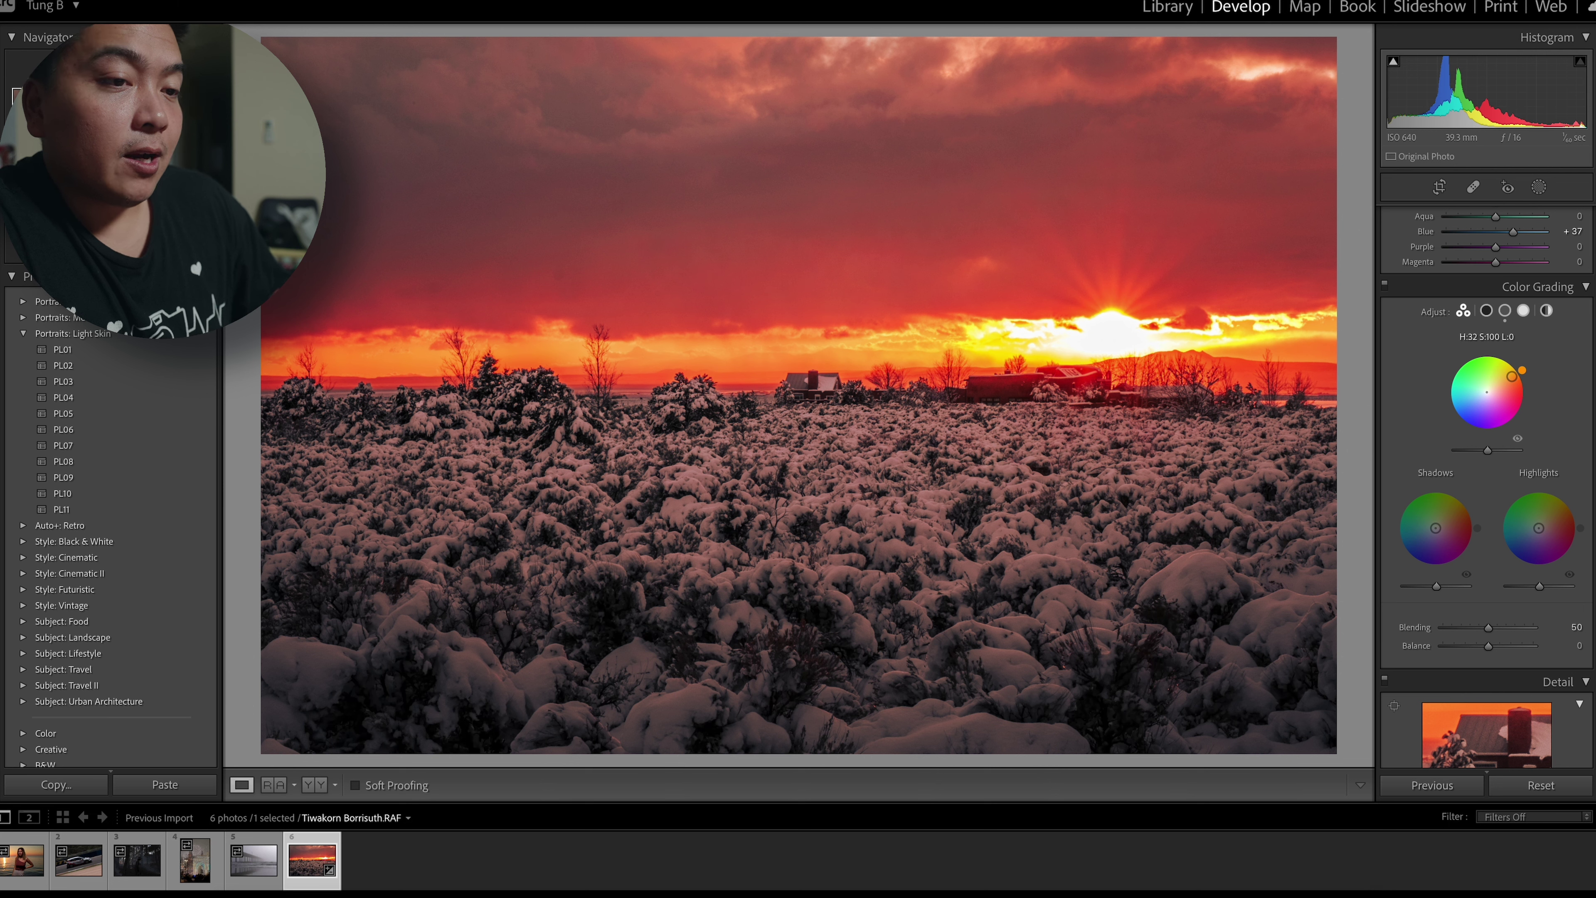
{"action": "left_click_drag", "start_coordinate": [1512, 376], "coordinate": [1523, 376]}
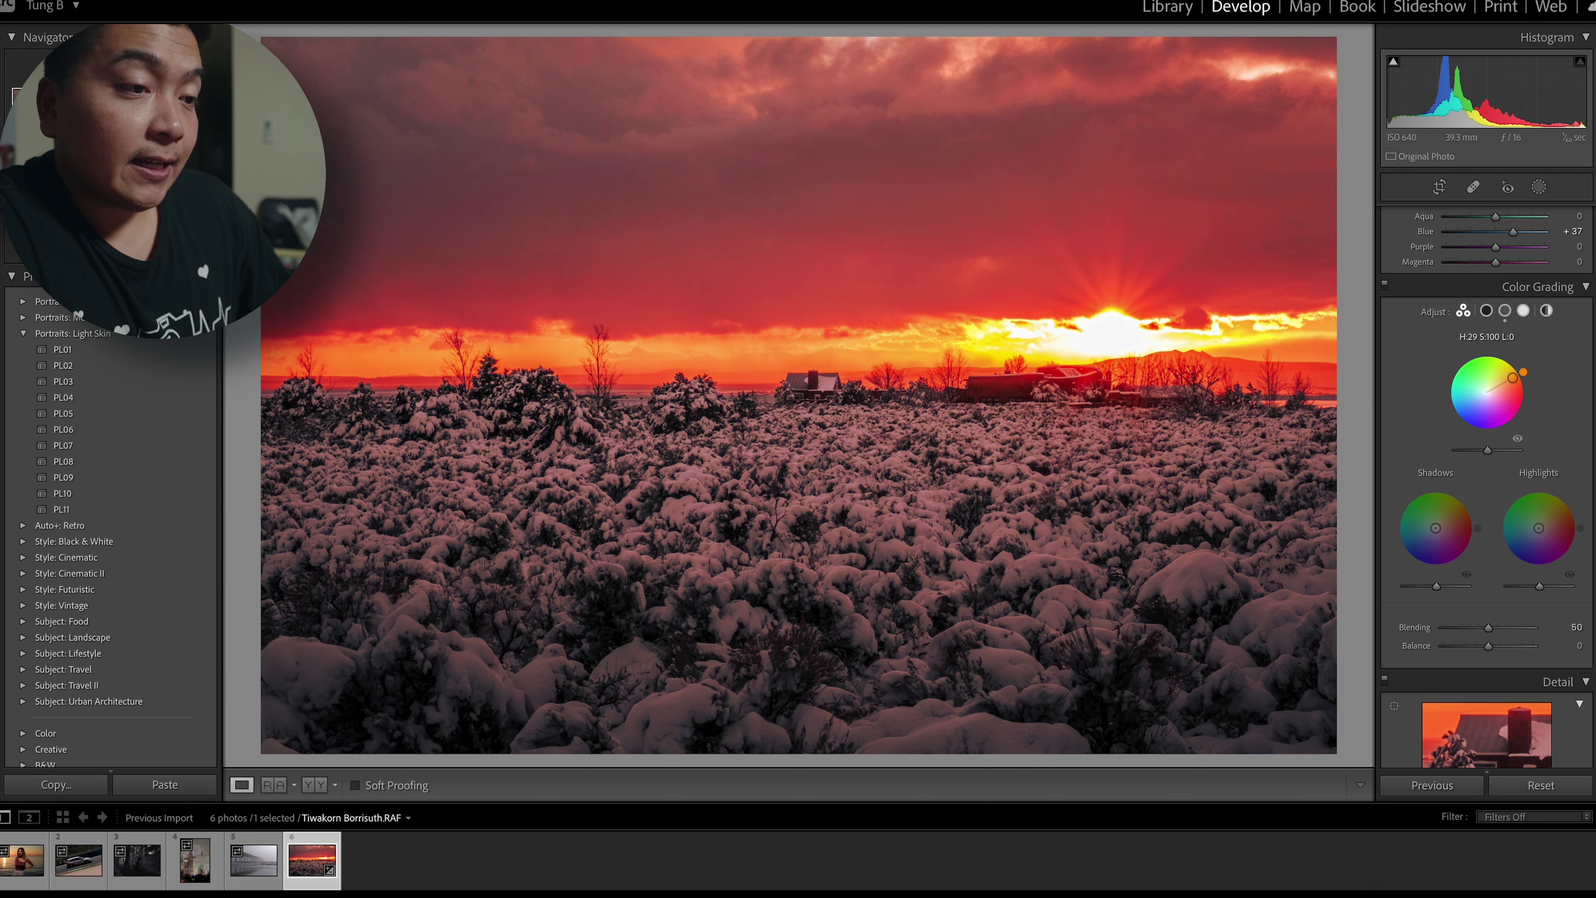
{"action": "left_click_drag", "start_coordinate": [1511, 384], "coordinate": [1490, 389]}
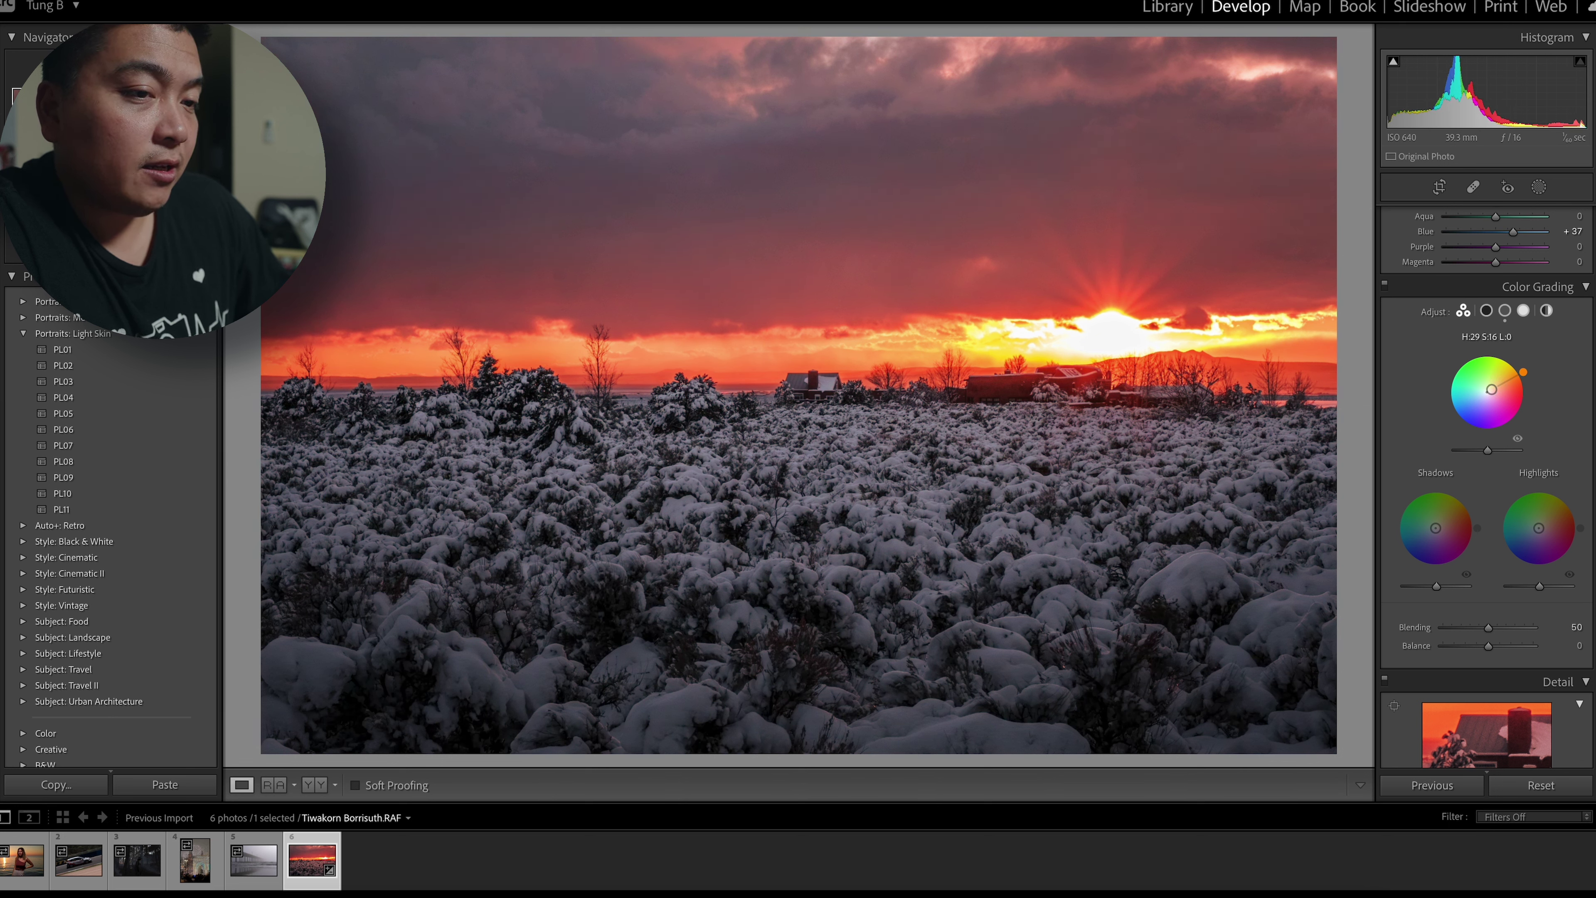
{"action": "left_click_drag", "start_coordinate": [1491, 389], "coordinate": [1492, 394]}
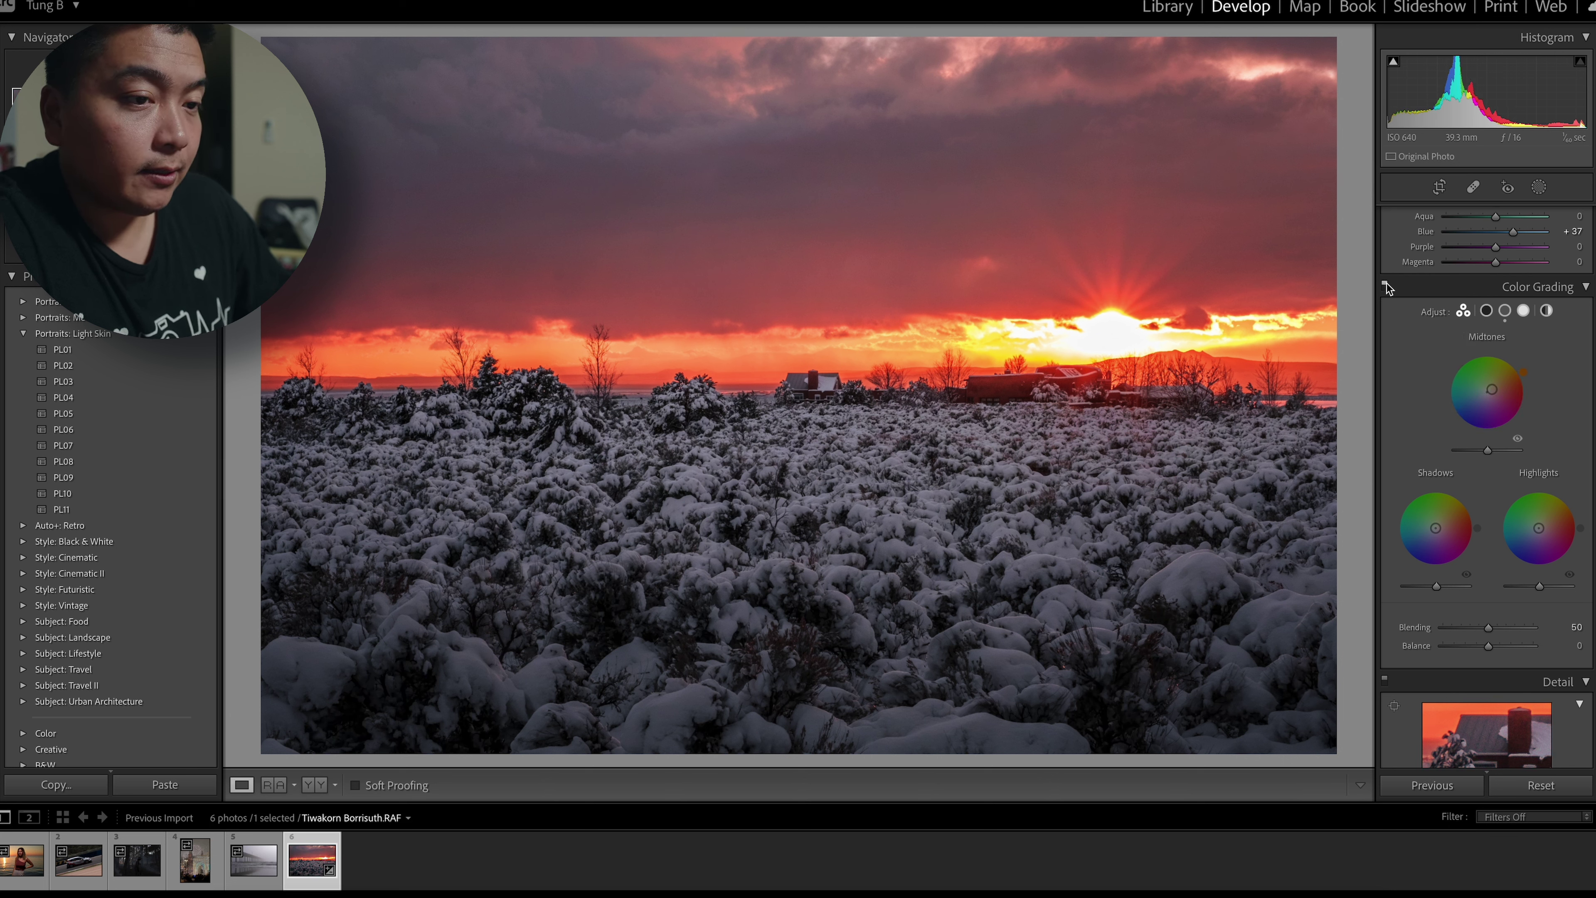
Tint the shadows teal (H:179), toggling the Shadows grade off and on to compare.
{"action": "left_click", "coordinate": [1516, 439]}
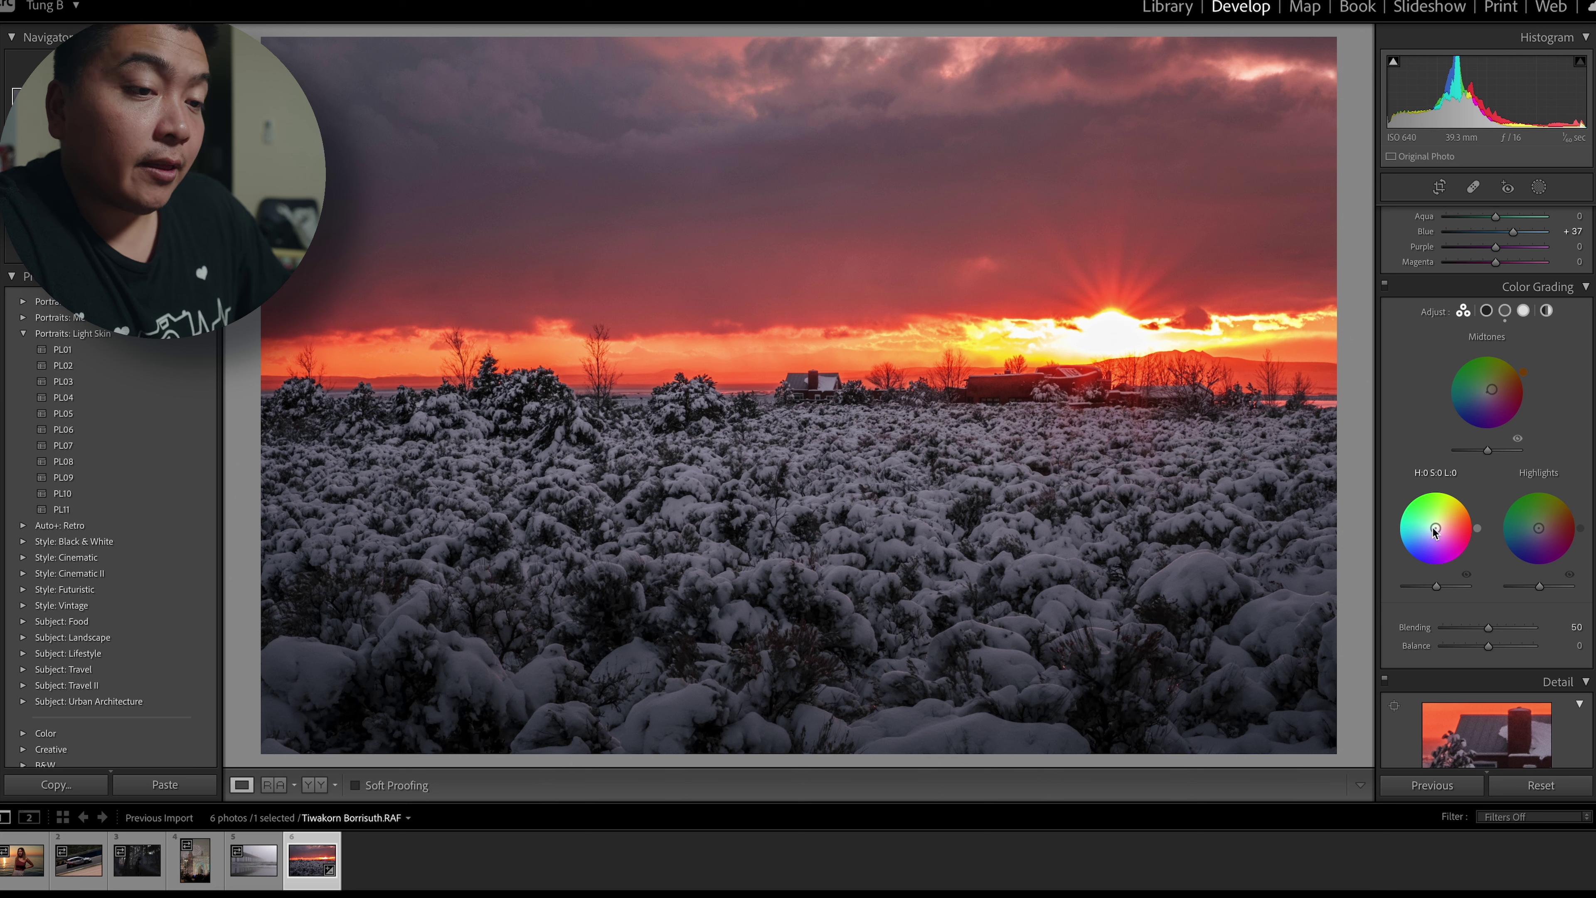
{"action": "mouse_move", "coordinate": [1434, 528]}
{"action": "left_mouse_down"}
{"action": "mouse_move", "coordinate": [1405, 533]}
{"action": "mouse_move", "coordinate": [1436, 557]}
{"action": "mouse_move", "coordinate": [1399, 538]}
{"action": "mouse_move", "coordinate": [1427, 529]}
{"action": "left_mouse_up"}
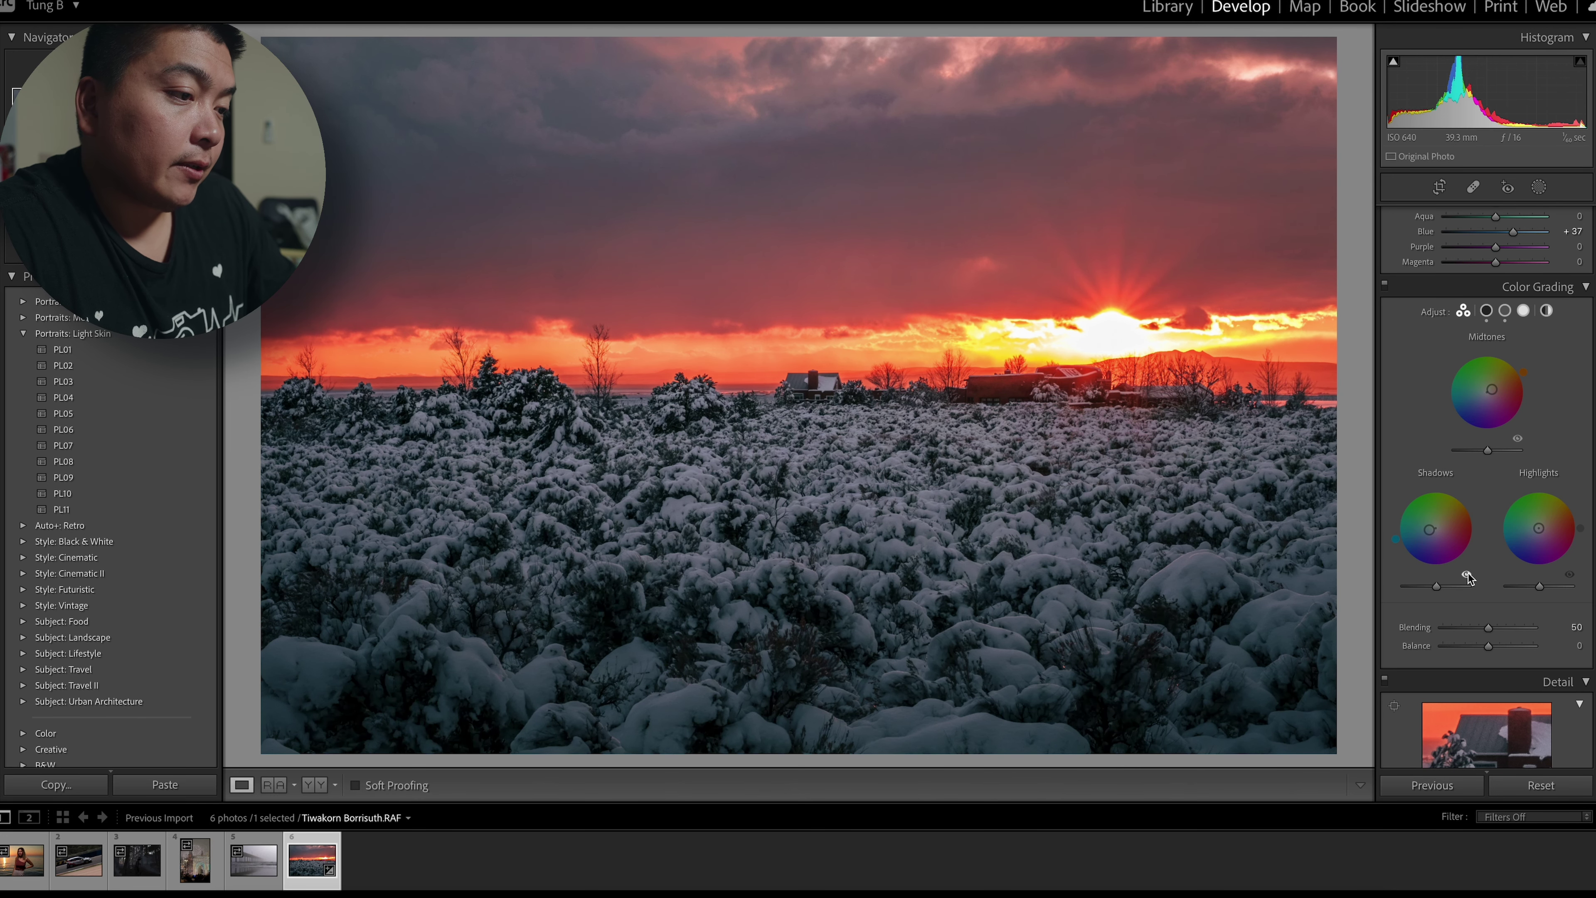
{"action": "left_click", "coordinate": [1466, 577]}
{"action": "left_click", "coordinate": [1467, 576]}
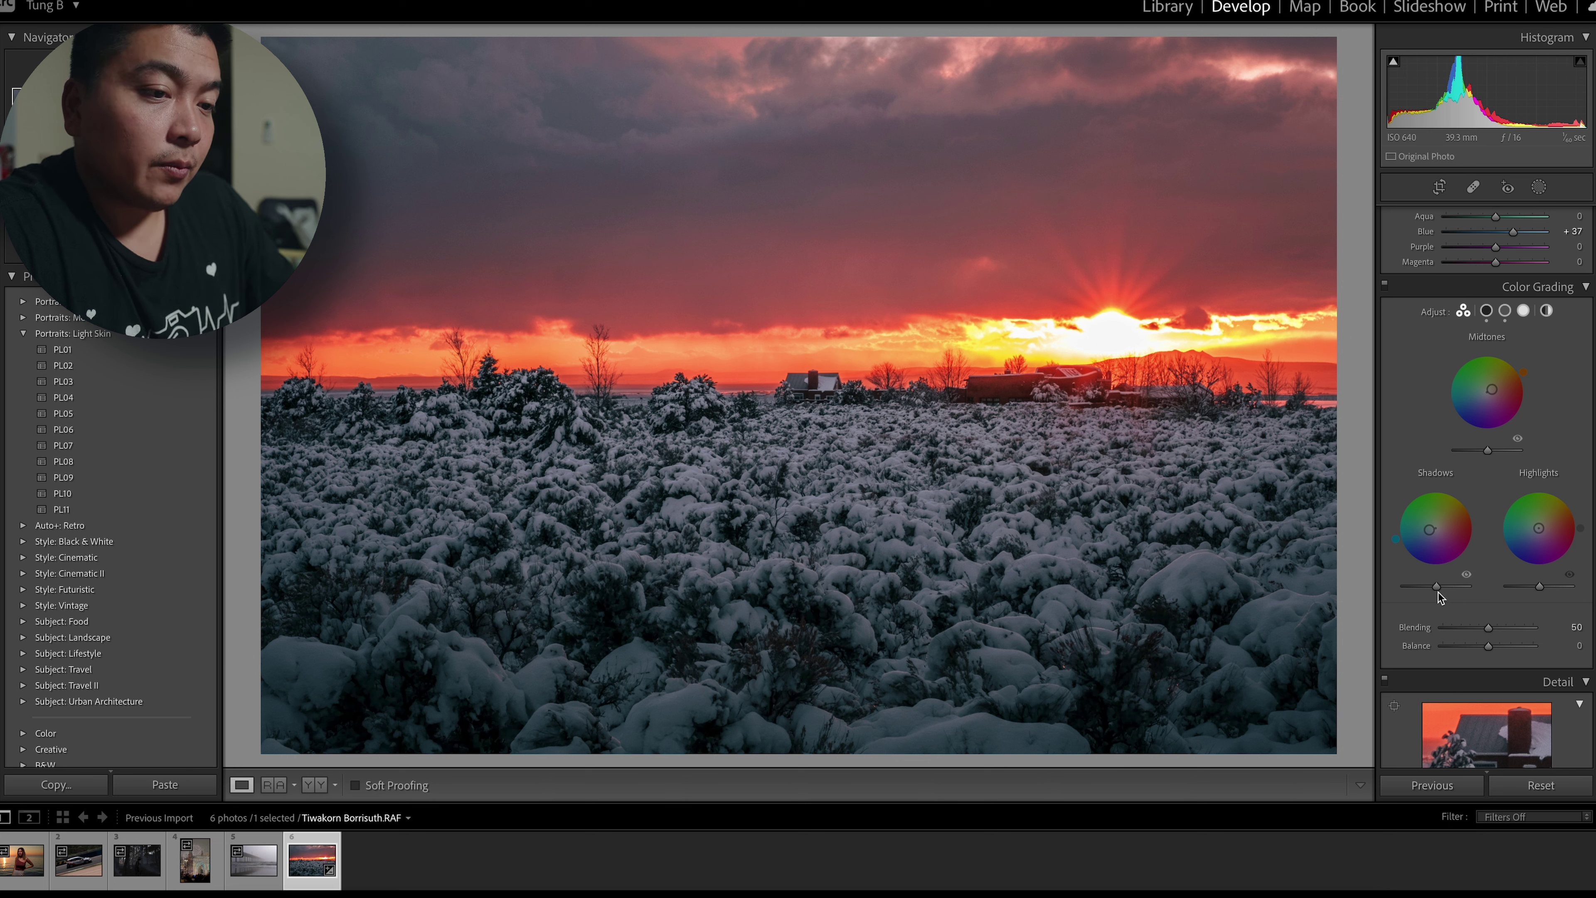
Lower shadow luminance to -16 and tint highlights warm orange-red (H:14, S:21).
{"action": "mouse_move", "coordinate": [1437, 586]}
{"action": "left_mouse_down"}
{"action": "mouse_move", "coordinate": [1423, 589]}
{"action": "mouse_move", "coordinate": [1439, 587]}
{"action": "left_mouse_up"}
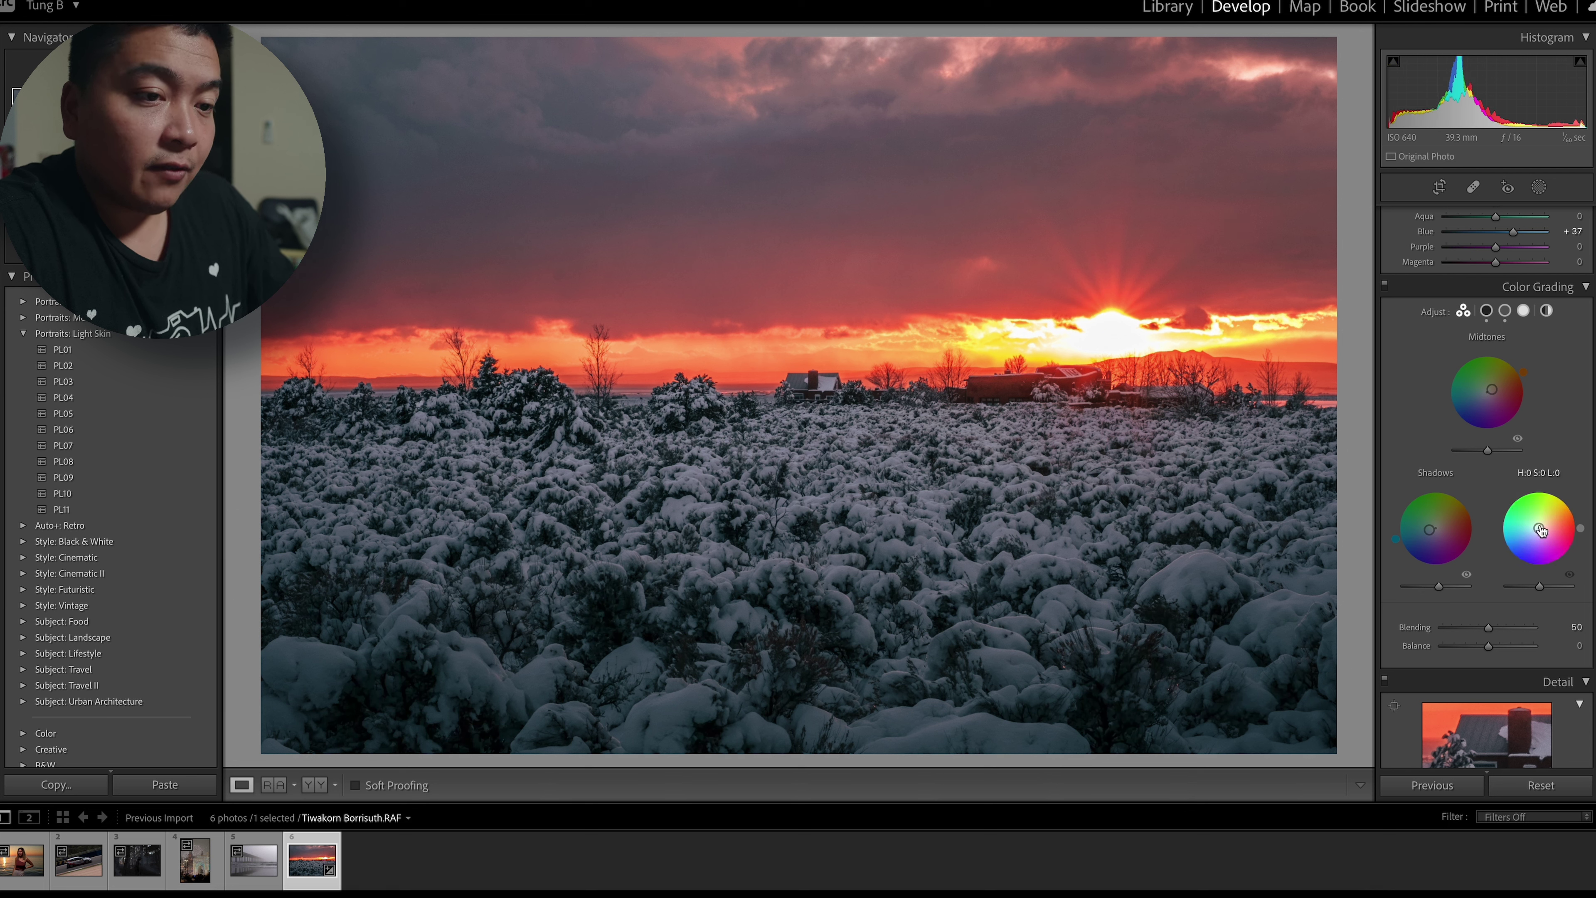
{"action": "left_click_drag", "start_coordinate": [1537, 518], "coordinate": [1563, 544]}
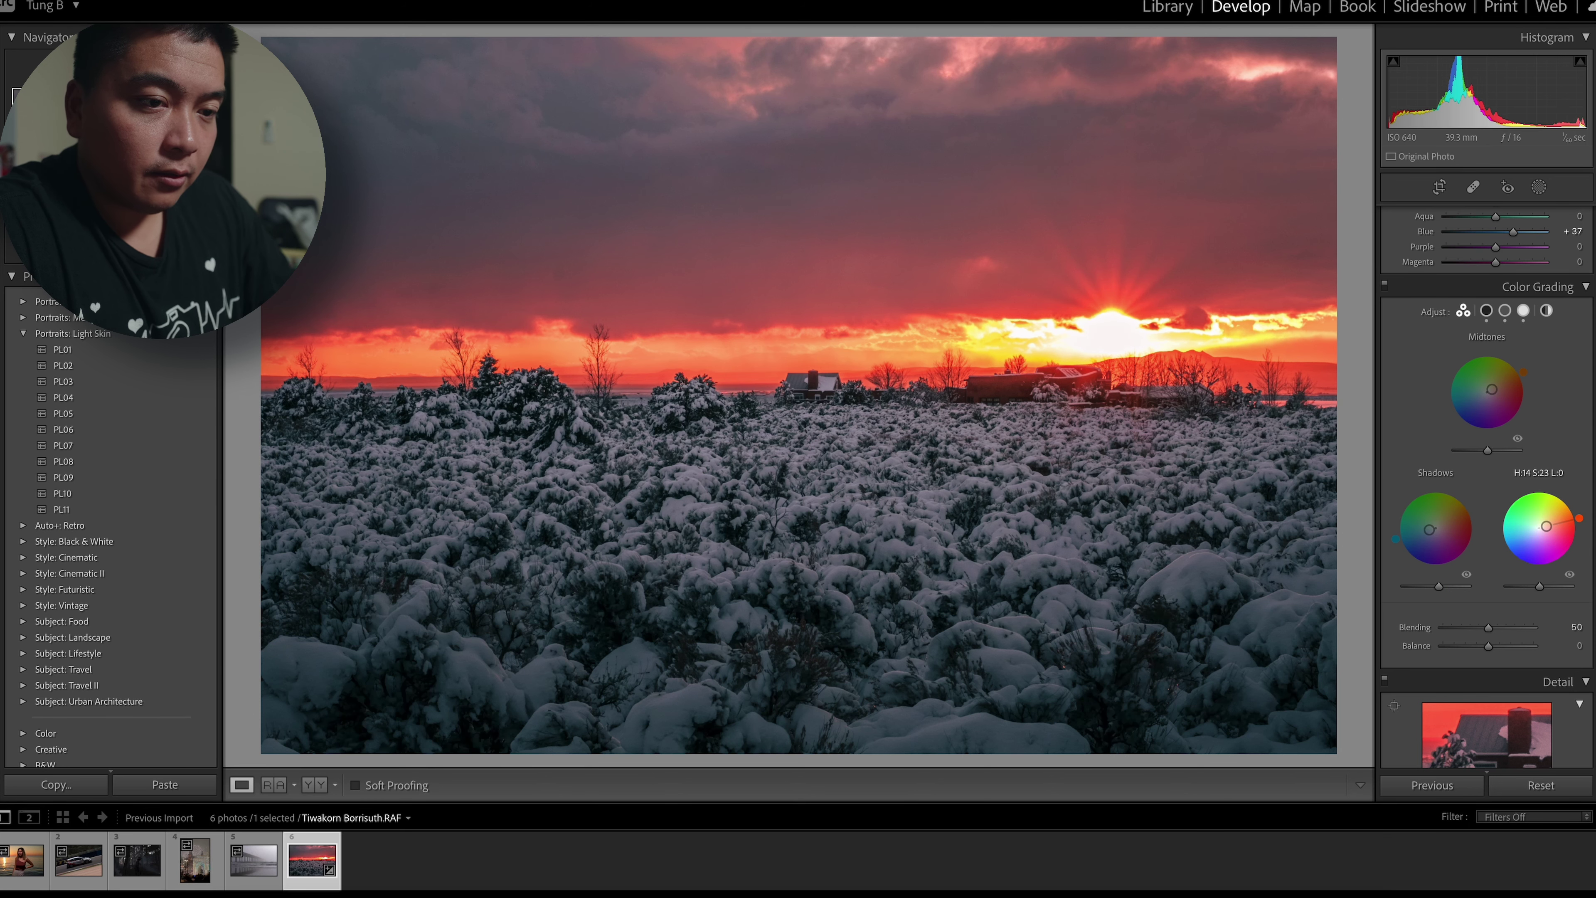
{"action": "left_click_drag", "start_coordinate": [1546, 525], "coordinate": [1545, 526]}
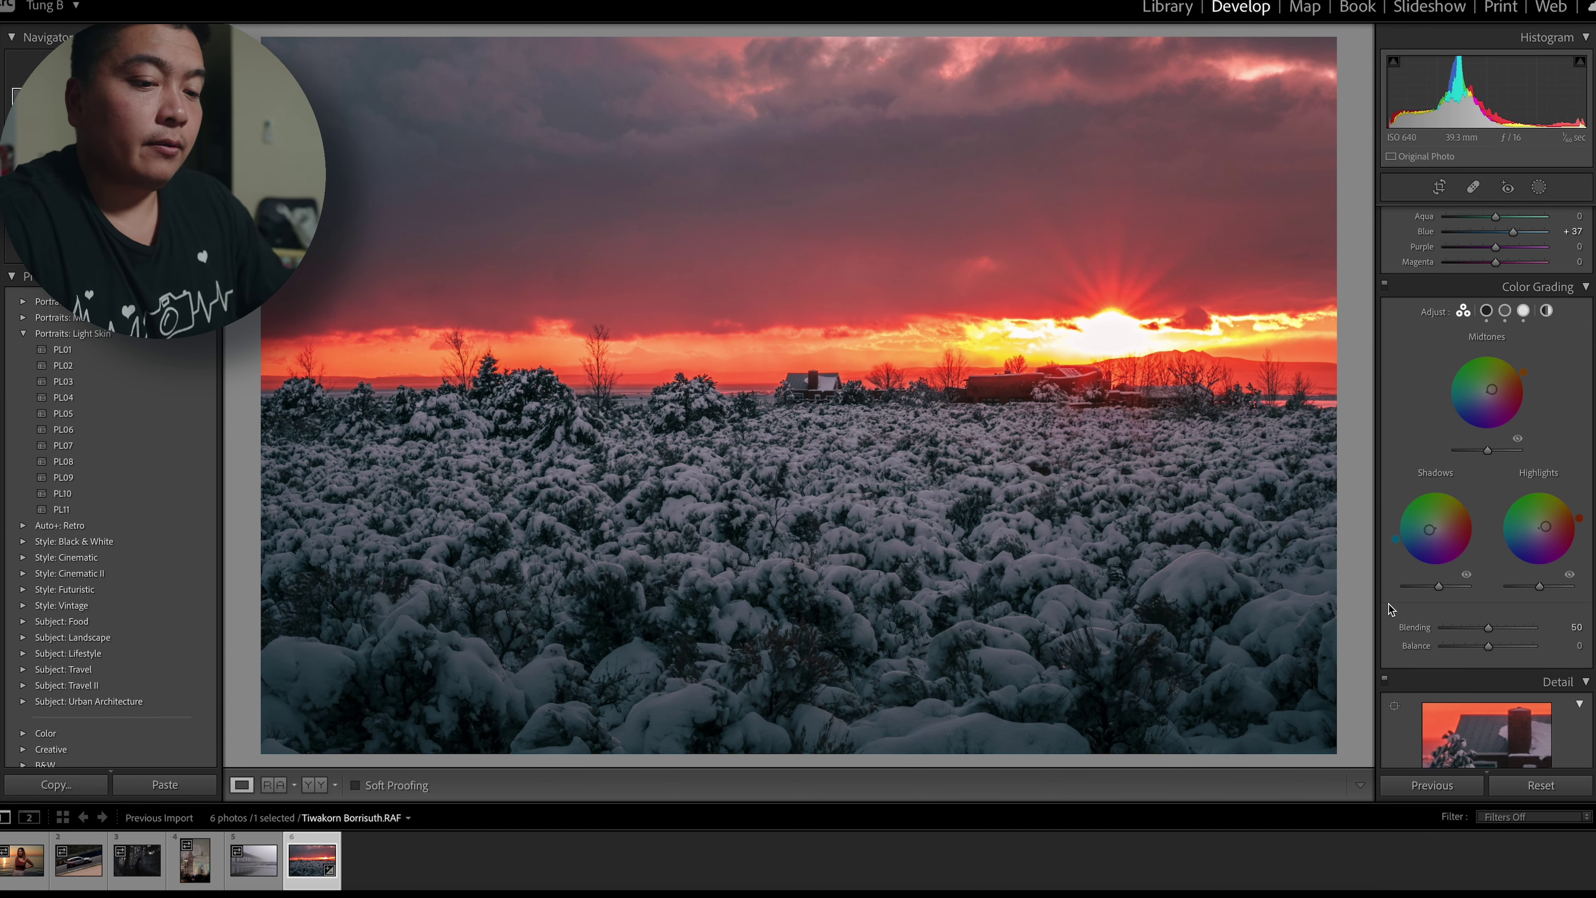
Compare the color-graded photo against the original in the before/after view.
{"action": "key", "text": "backslash"}
{"action": "key", "text": "backslash"}
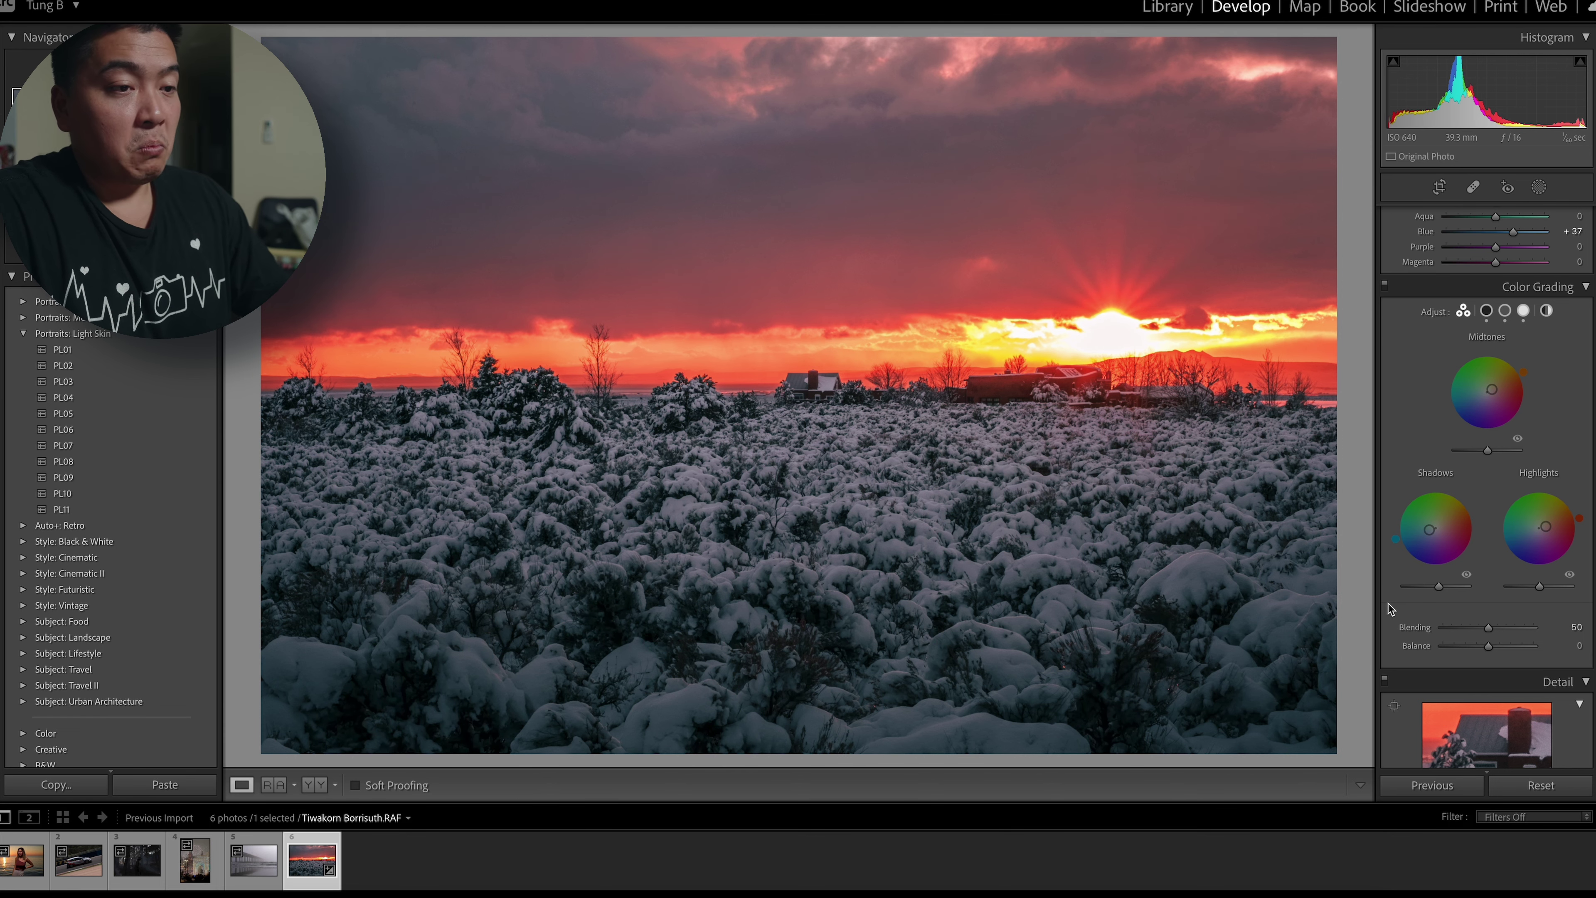
{"action": "scroll", "coordinate": [1414, 584], "scroll_direction": "down", "scroll_amount": 6}
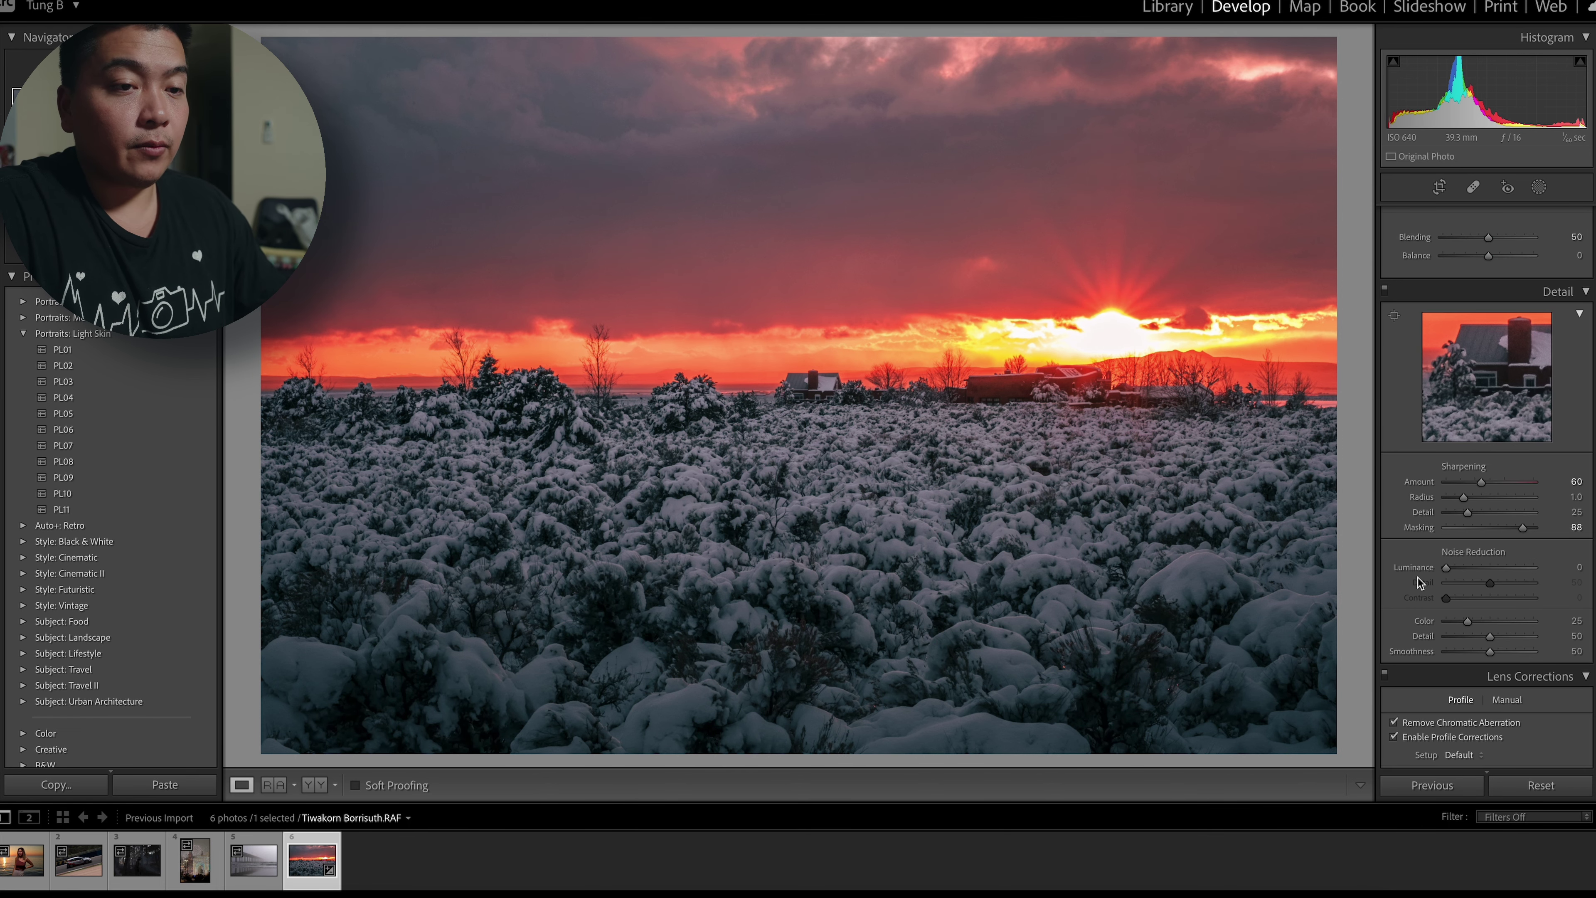
{"action": "scroll", "coordinate": [1418, 583], "scroll_direction": "down", "scroll_amount": 10}
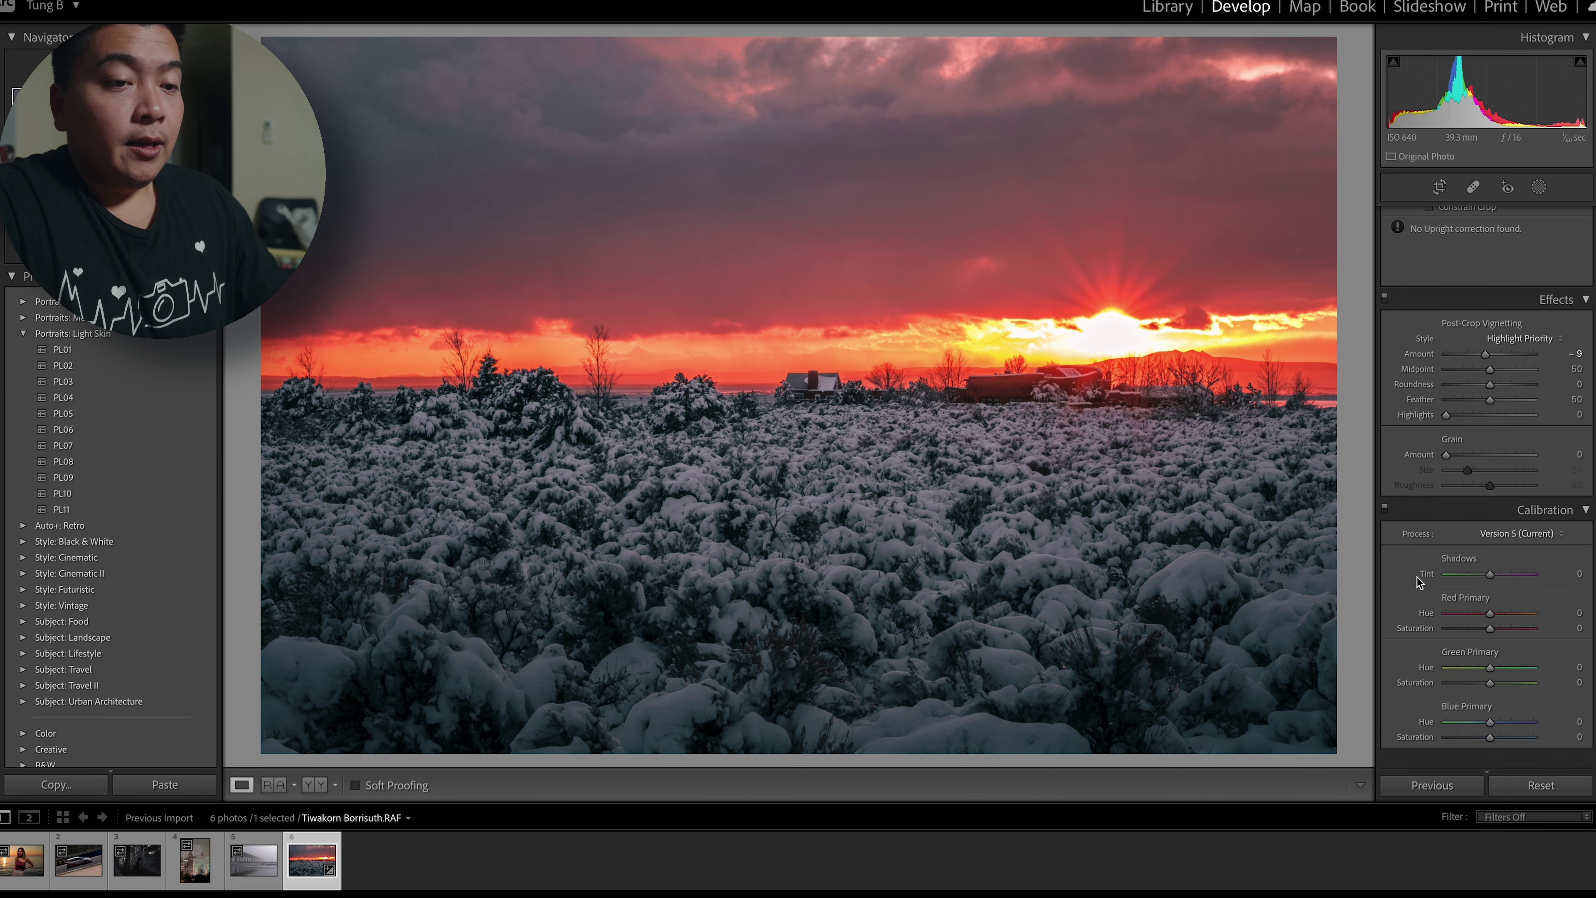
{"action": "scroll", "coordinate": [1418, 581], "scroll_direction": "up", "scroll_amount": 18}
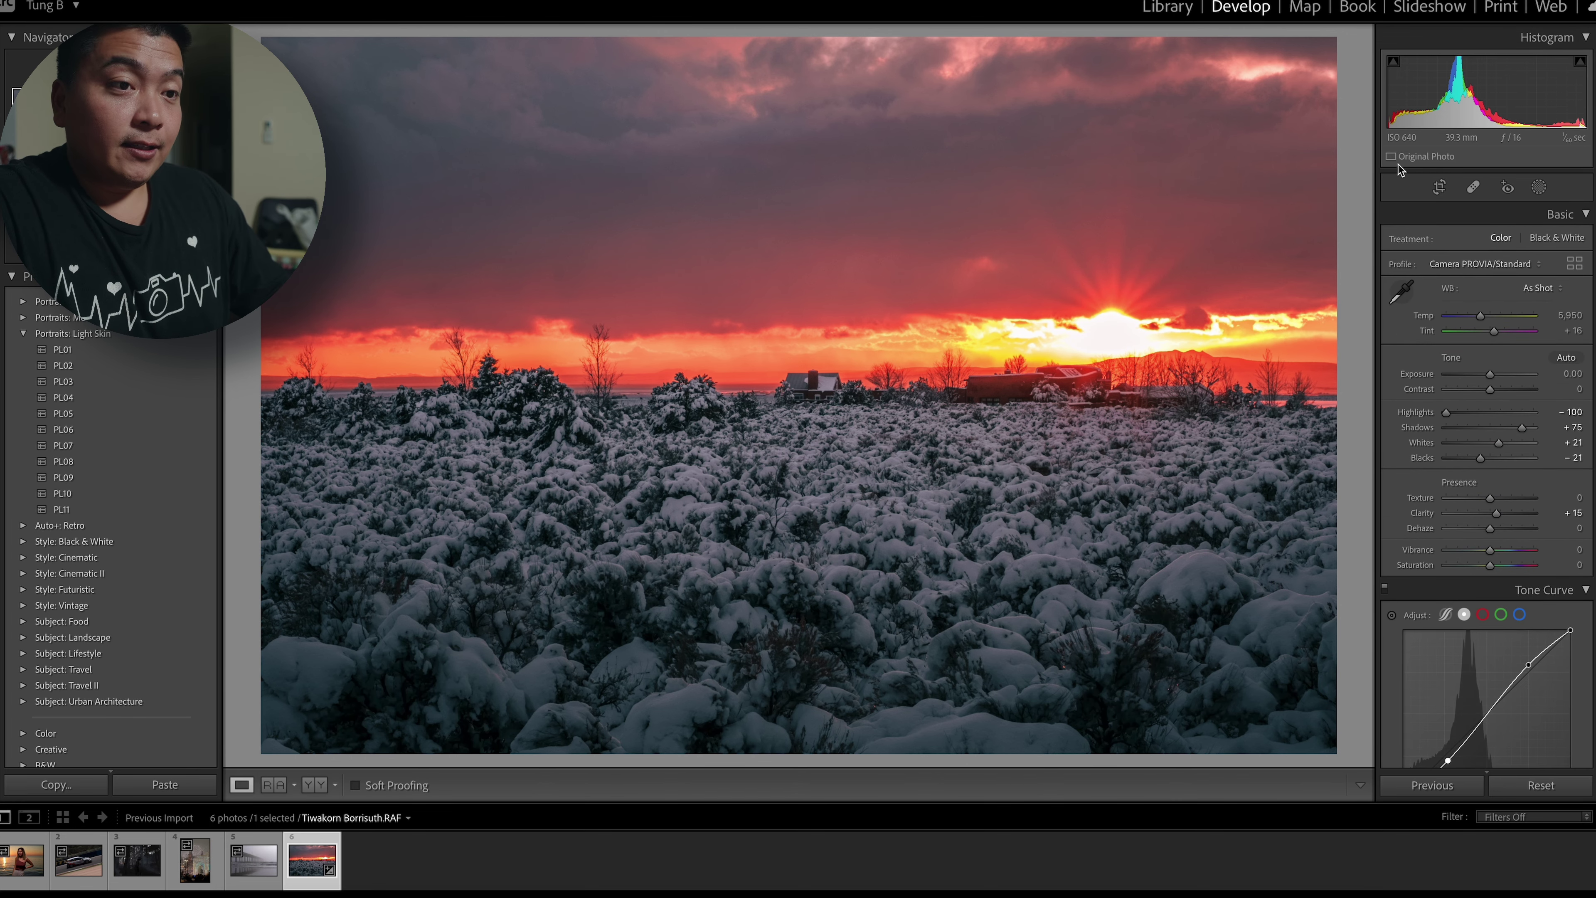
Crop to a tighter 16 x 9 frame centred on the sunset and snowy brush.
{"action": "left_click", "coordinate": [1438, 188]}
{"action": "left_click", "coordinate": [1533, 242]}
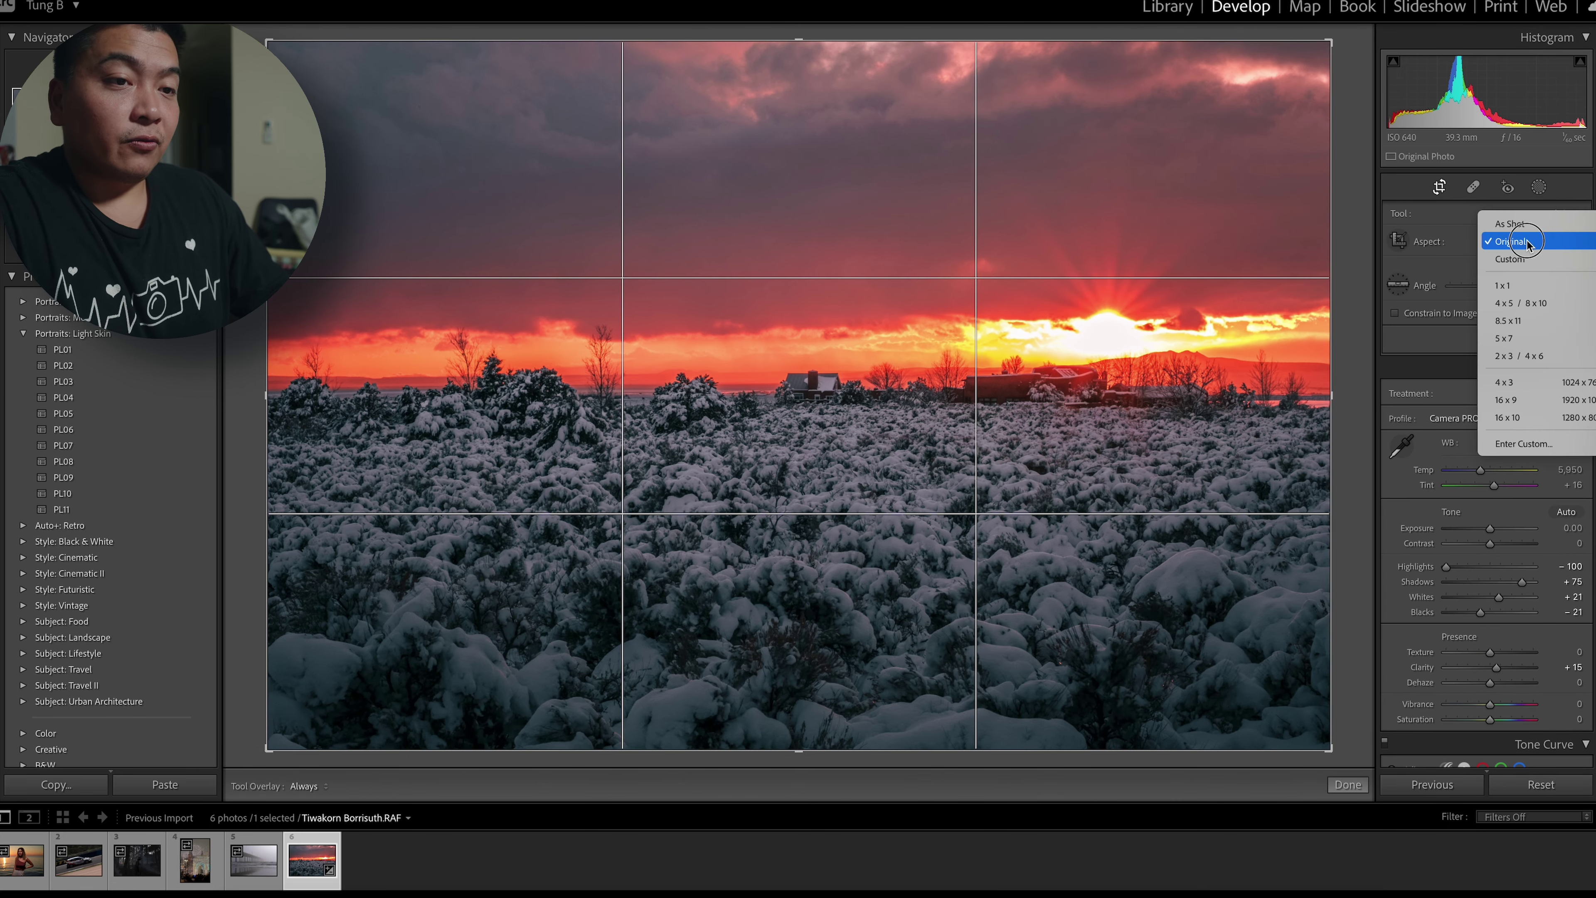
{"action": "left_click", "coordinate": [1514, 400]}
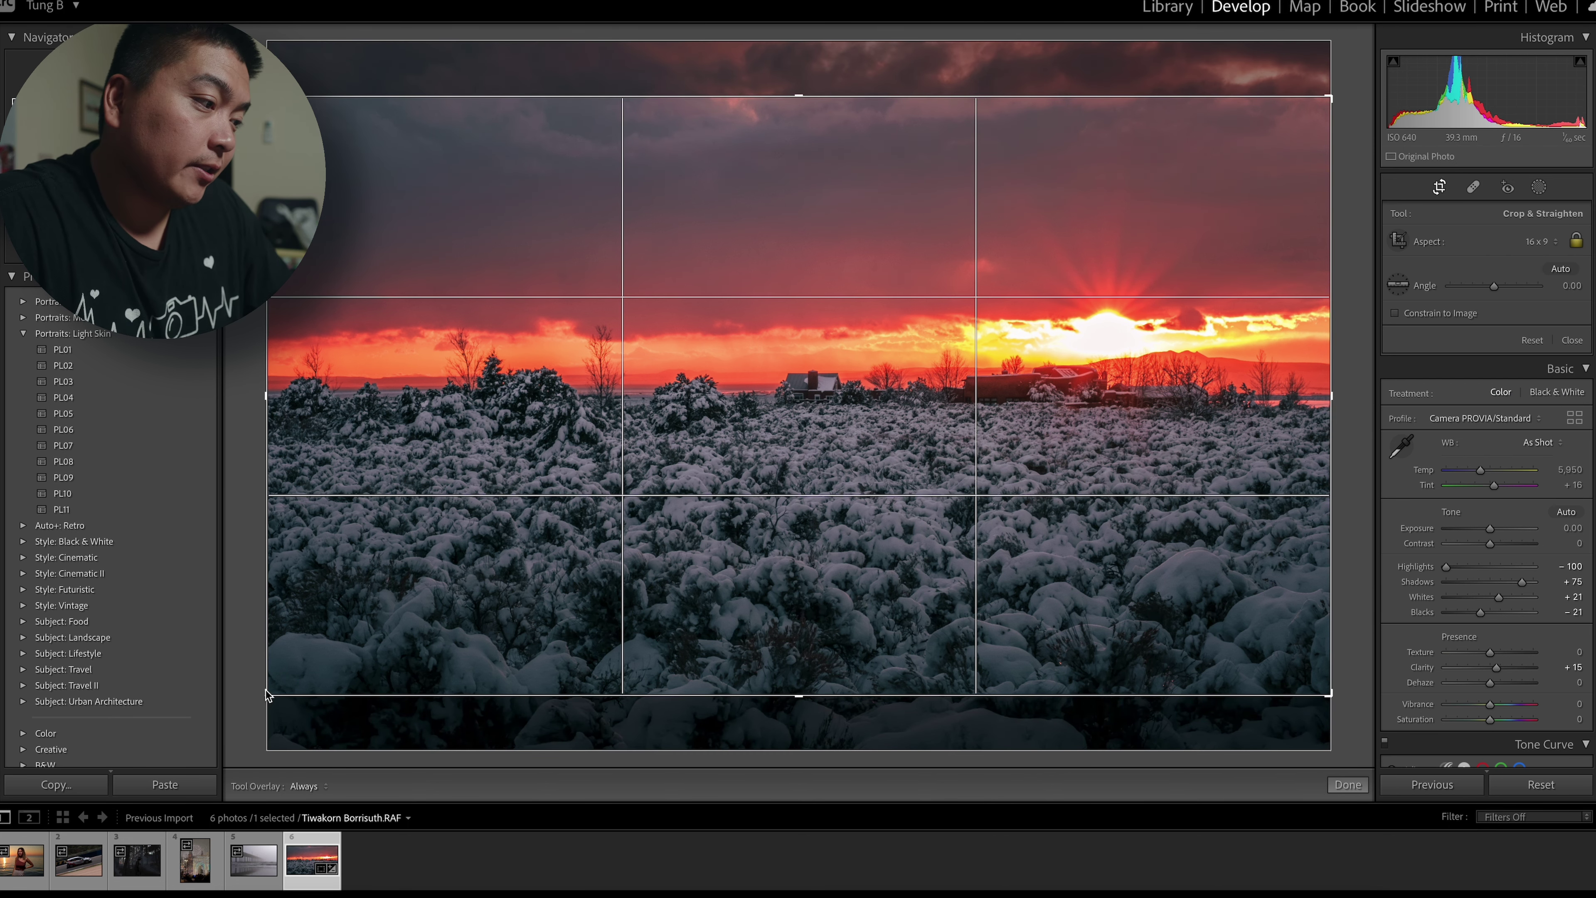
{"action": "left_click_drag", "start_coordinate": [267, 693], "coordinate": [314, 667]}
{"action": "mouse_move", "coordinate": [443, 595]}
{"action": "left_mouse_down"}
{"action": "mouse_move", "coordinate": [422, 611]}
{"action": "mouse_move", "coordinate": [456, 606]}
{"action": "left_mouse_up"}
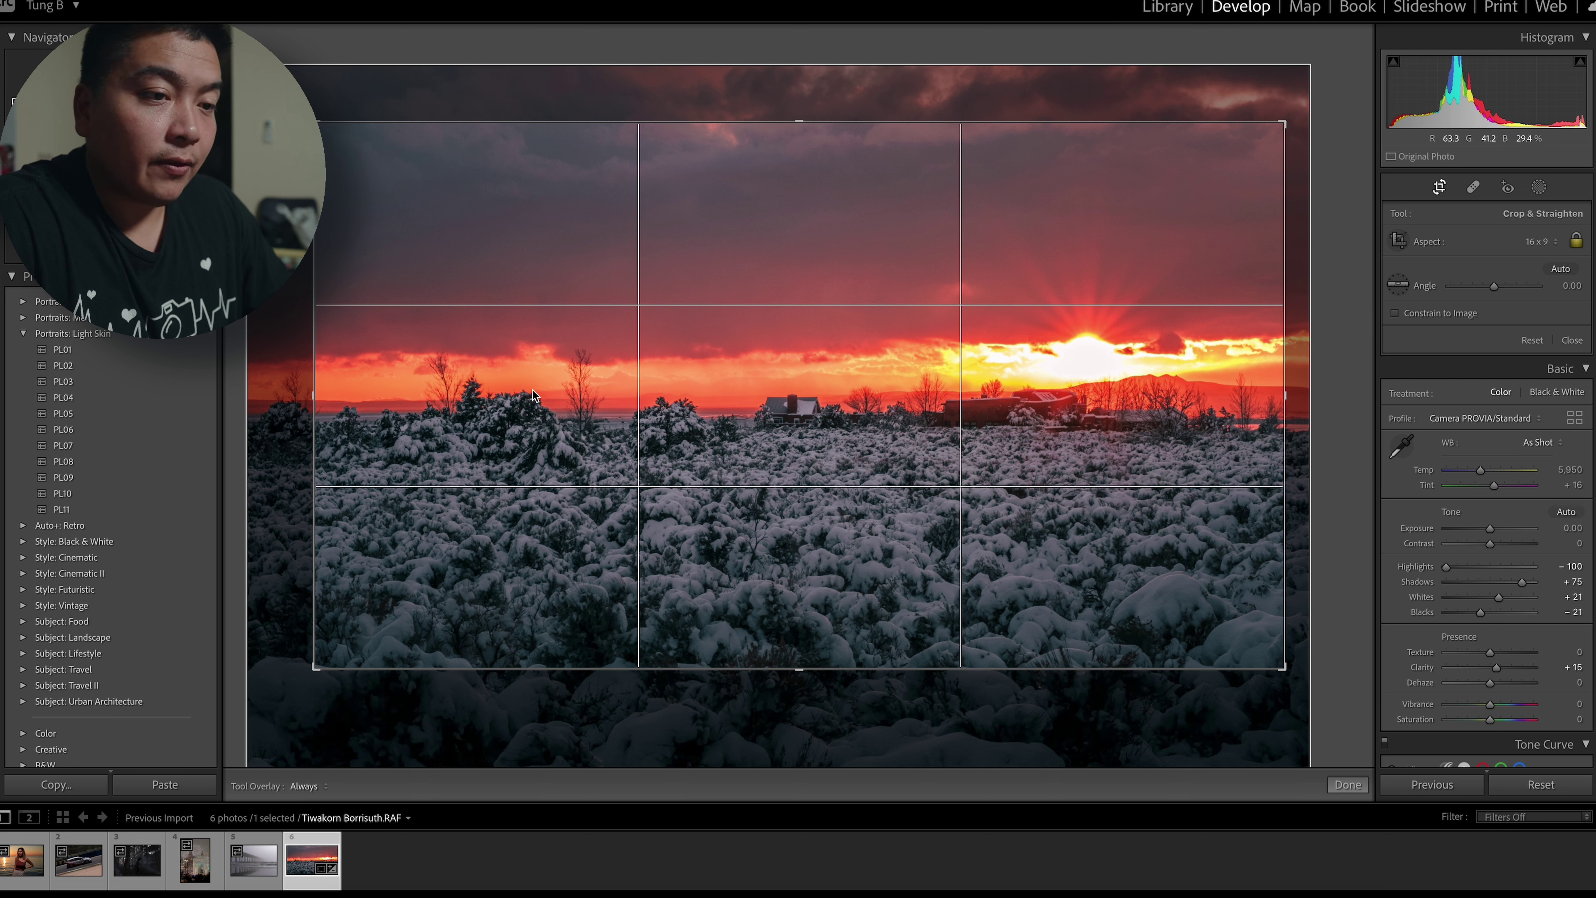
{"action": "left_click", "coordinate": [1347, 784]}
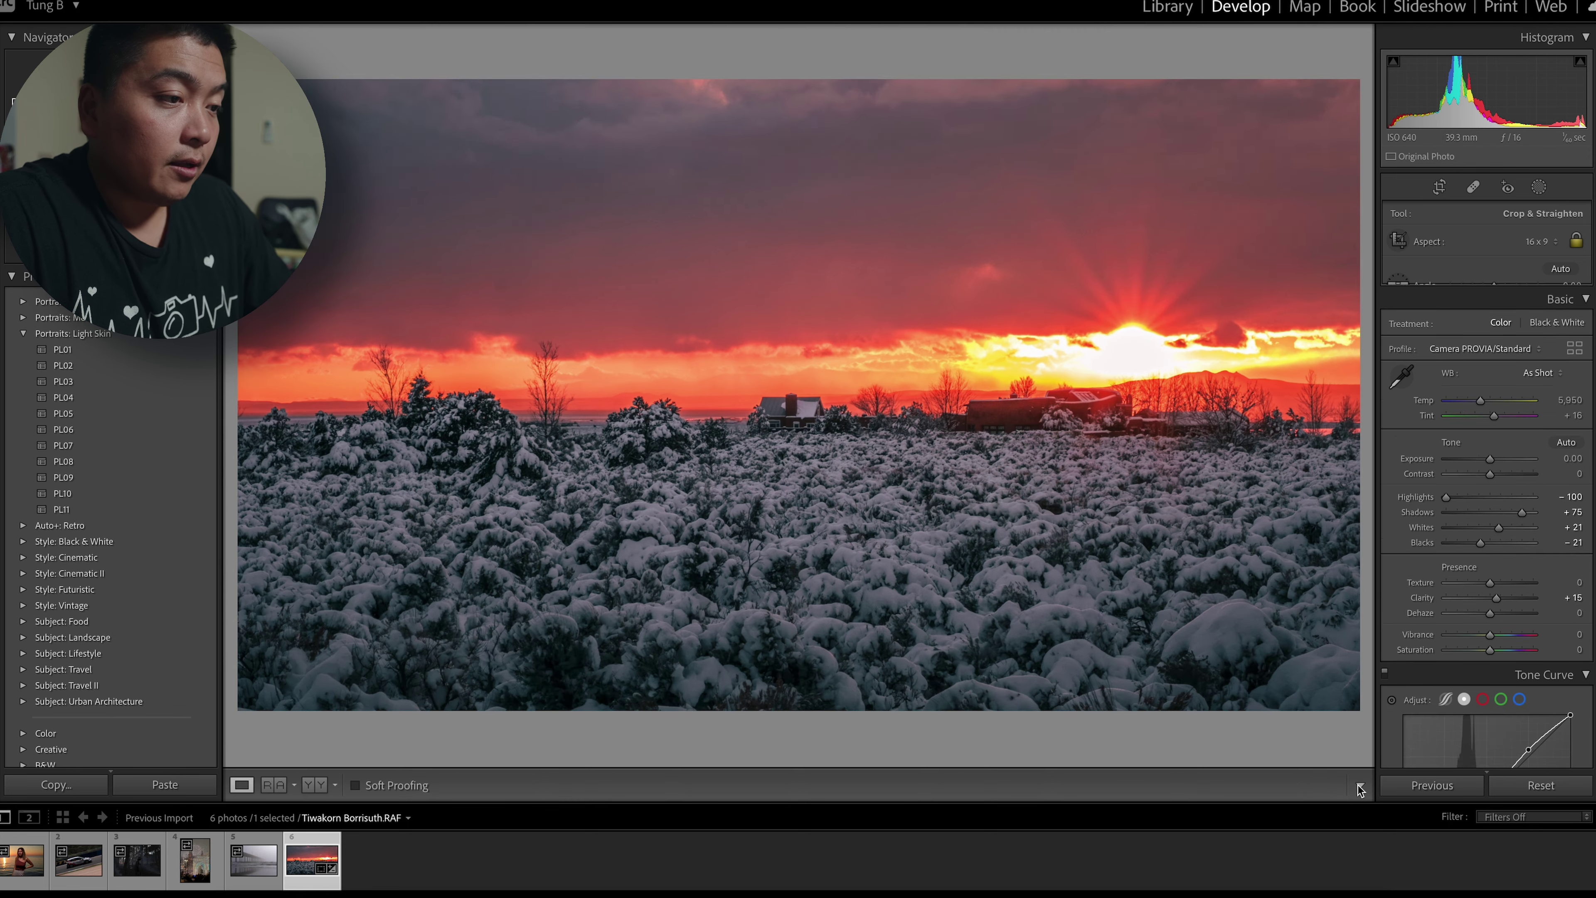